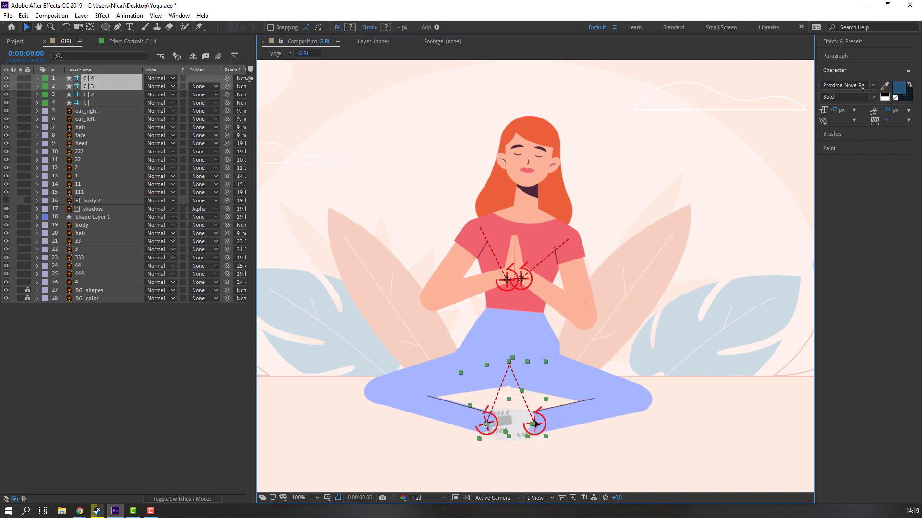
left_click_drag(535, 422, 538, 396)
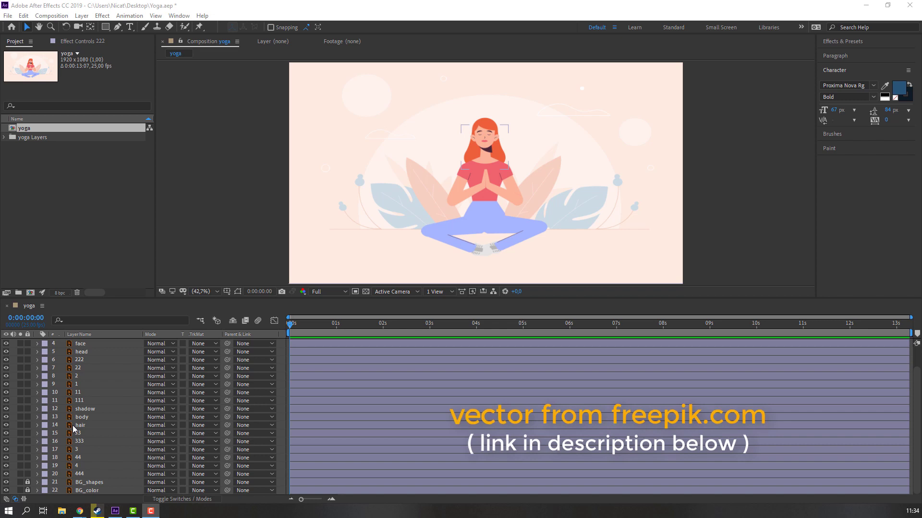
scroll(98, 405, "up", 2)
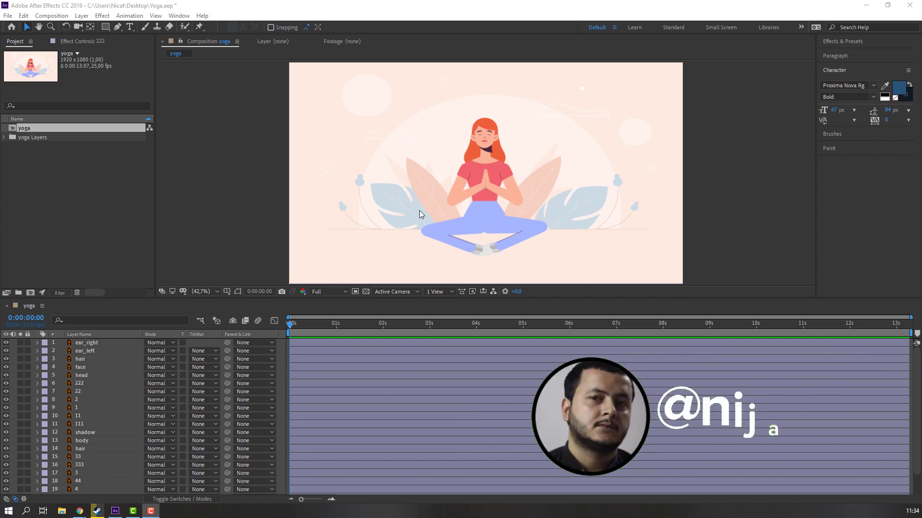
Step: Isolate hand layer 2, move its anchor point to the wrist at the hand's lower end, and show all layers again
scroll(419, 211, "up", 2)
left_click(80, 400)
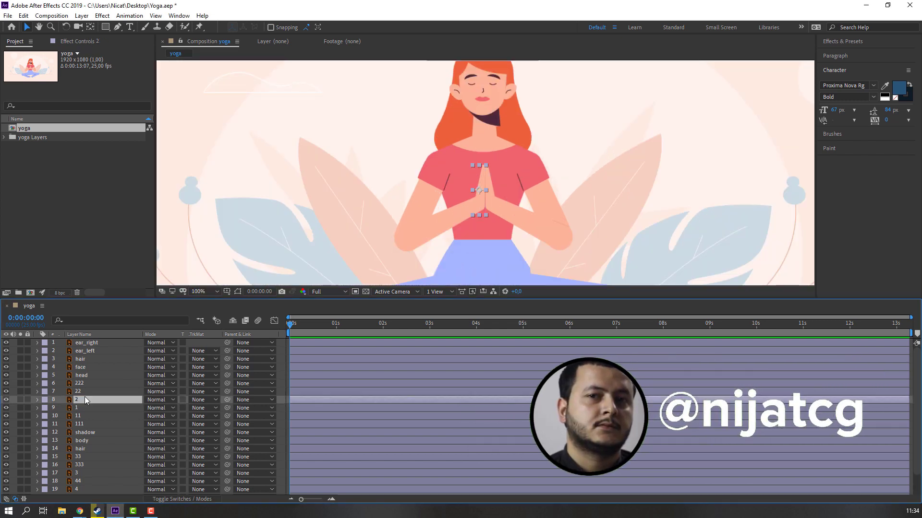
left_click(20, 400)
scroll(485, 218, "up", 1)
left_click_drag(456, 186, 364, 192)
left_click(90, 27)
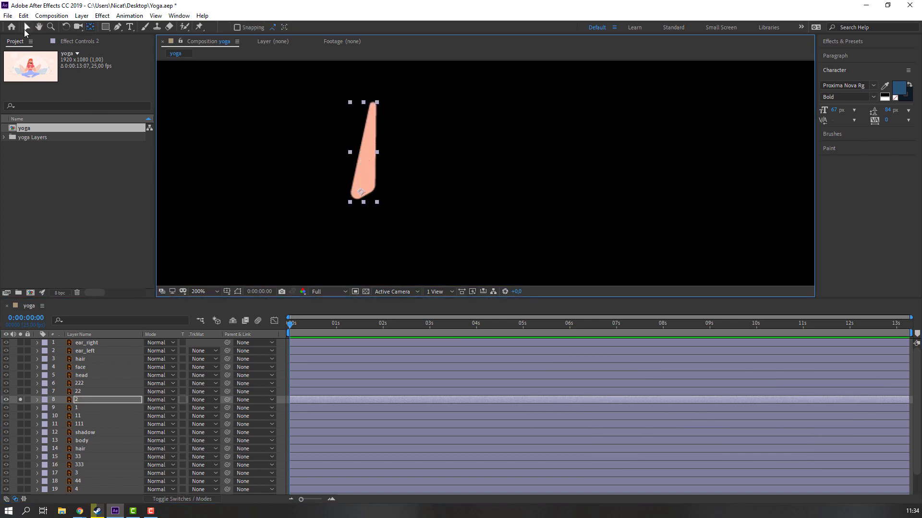
left_click(26, 27)
left_click(21, 400)
Step: Isolate forearm layer 22, move its anchor point to the rounded elbow end, and turn solo off
left_click(86, 390)
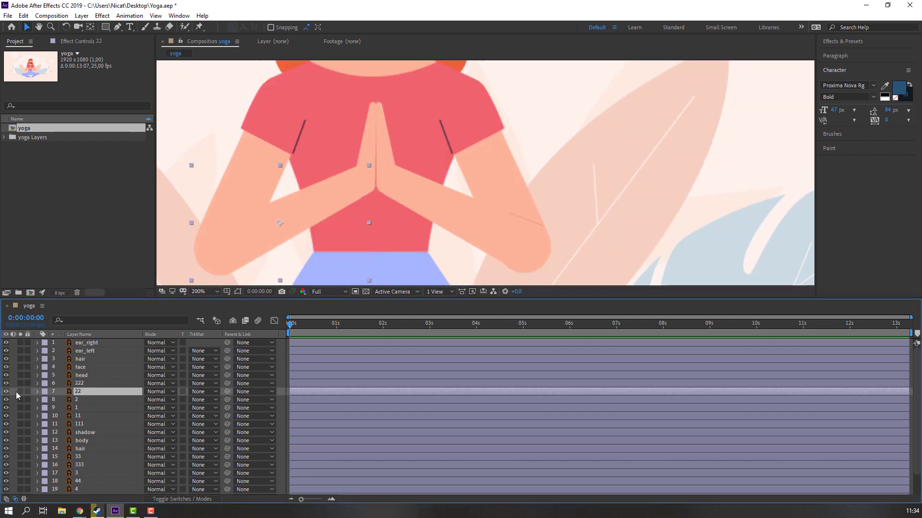
left_click(20, 392)
left_click(307, 226)
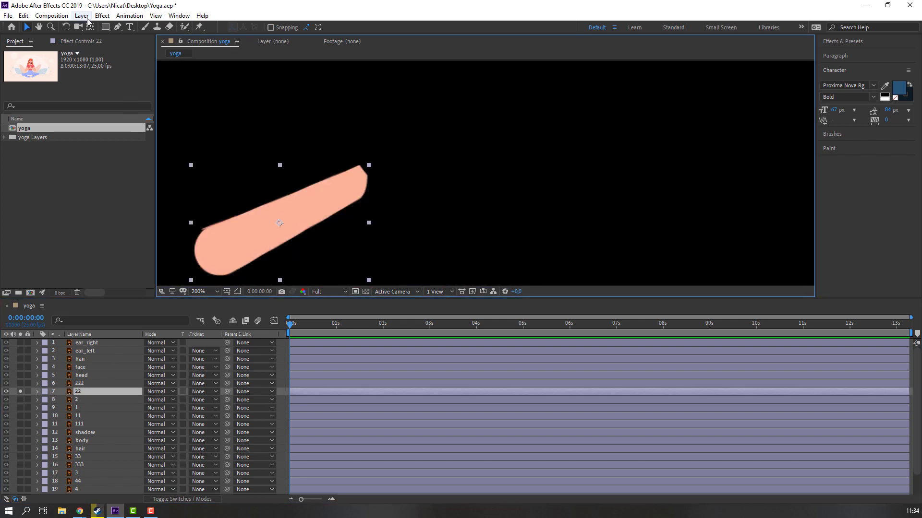
key("y")
left_click_drag(275, 226, 214, 263)
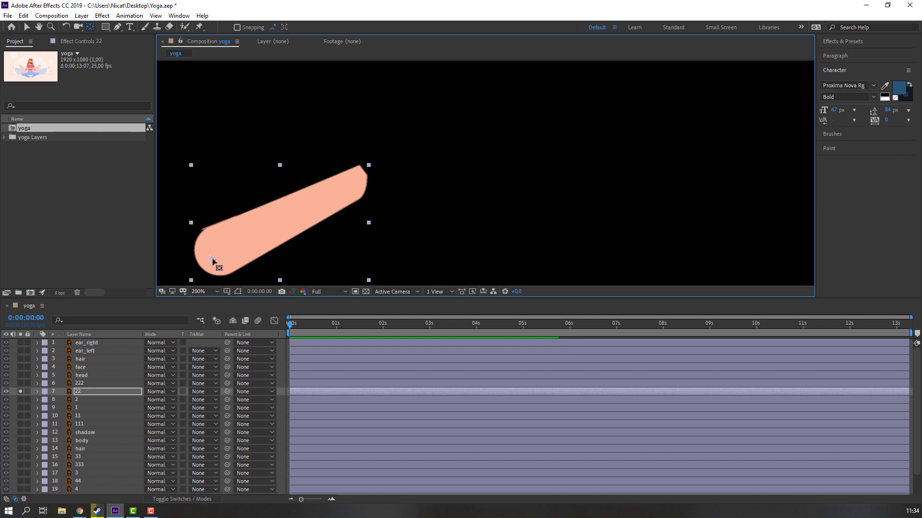
left_click(20, 391)
Step: Isolate upper-arm layer 222, move its anchor point to the shoulder inside the sleeve, and turn solo off
left_click(20, 383)
left_click(272, 178)
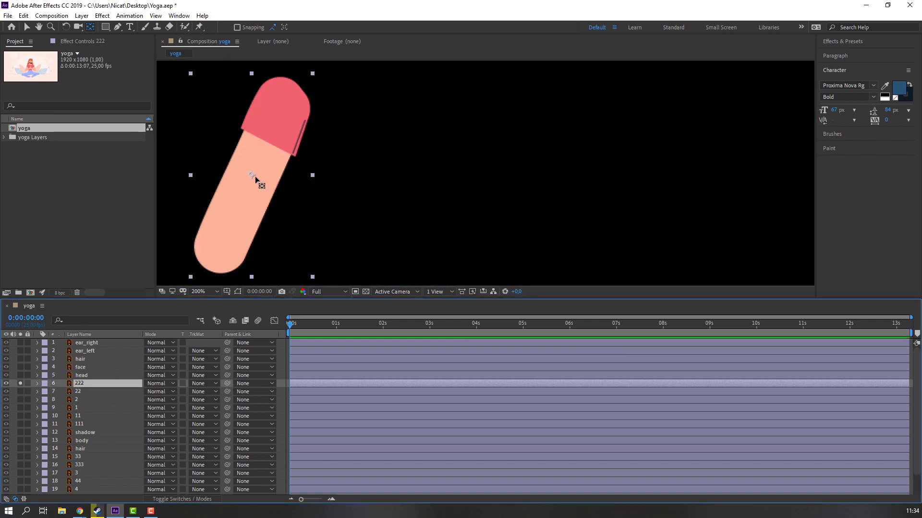
left_click_drag(255, 176, 291, 97)
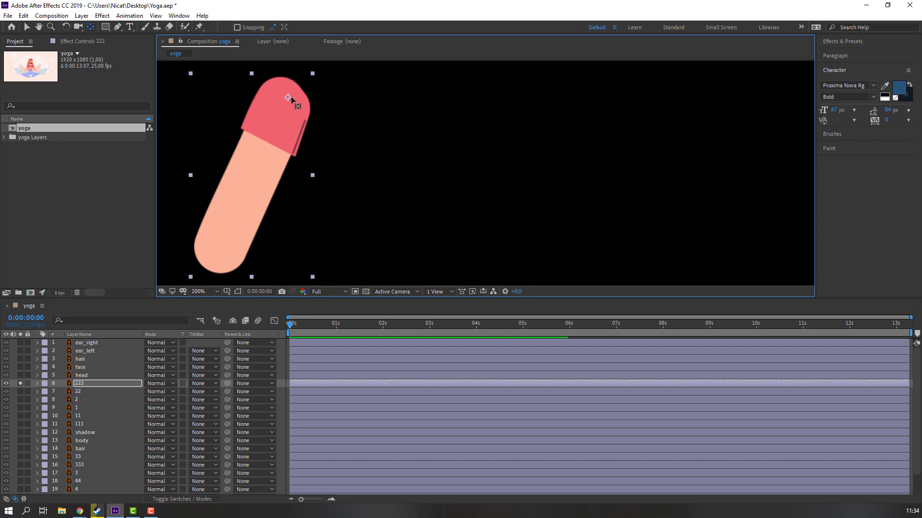
left_click(20, 383)
Step: Isolate shoe layer 3 and move its anchor point toward the ankle end
scroll(362, 189, "down", 2)
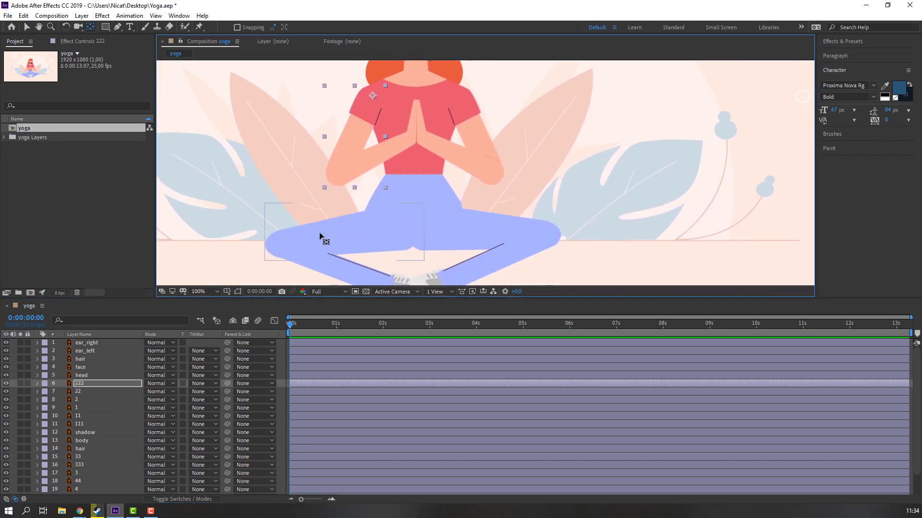
left_click(88, 460)
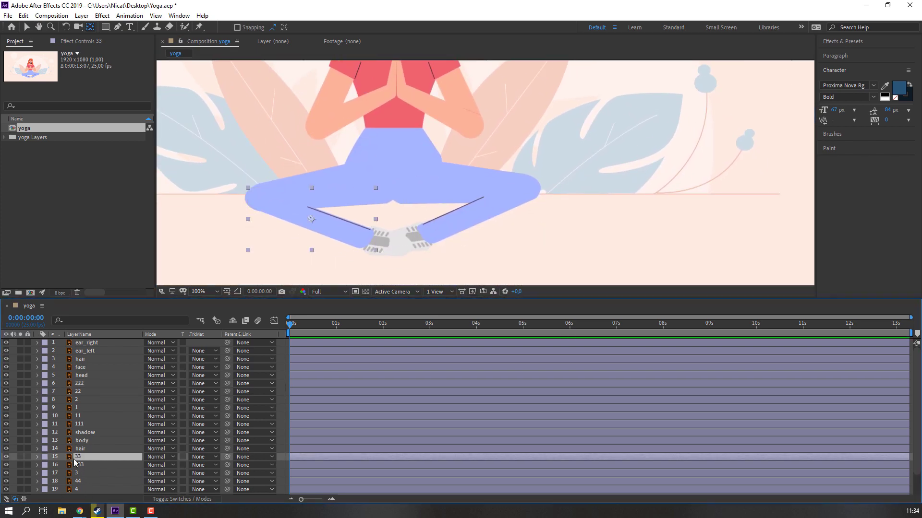
left_click(73, 473)
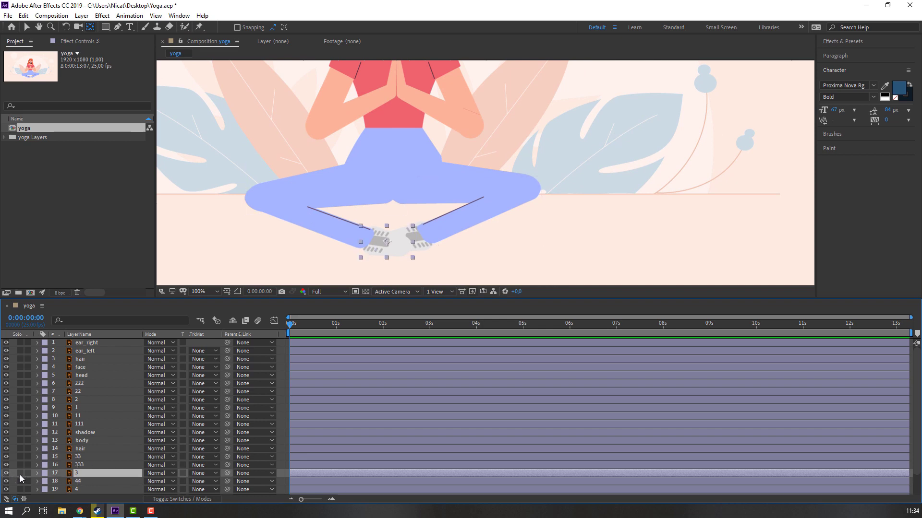
left_click(21, 473)
scroll(365, 159, "up", 2)
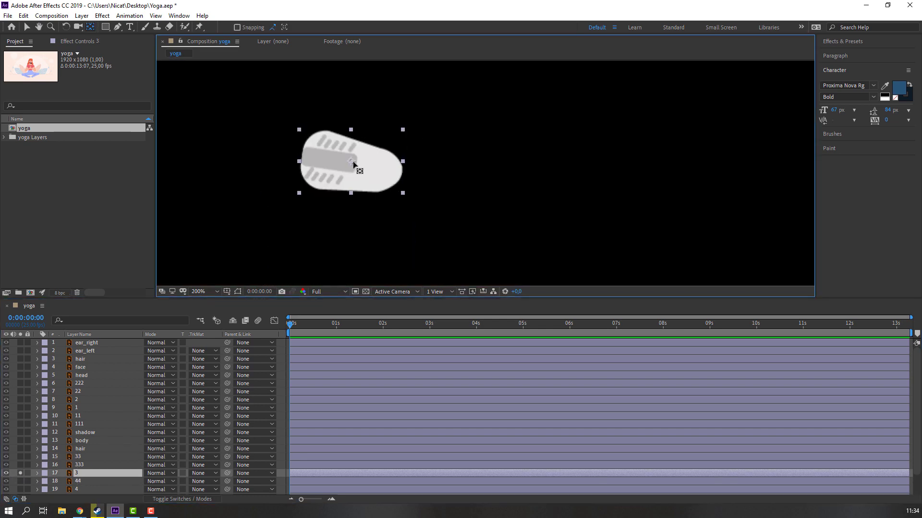
left_click_drag(353, 165, 303, 161)
key("Return")
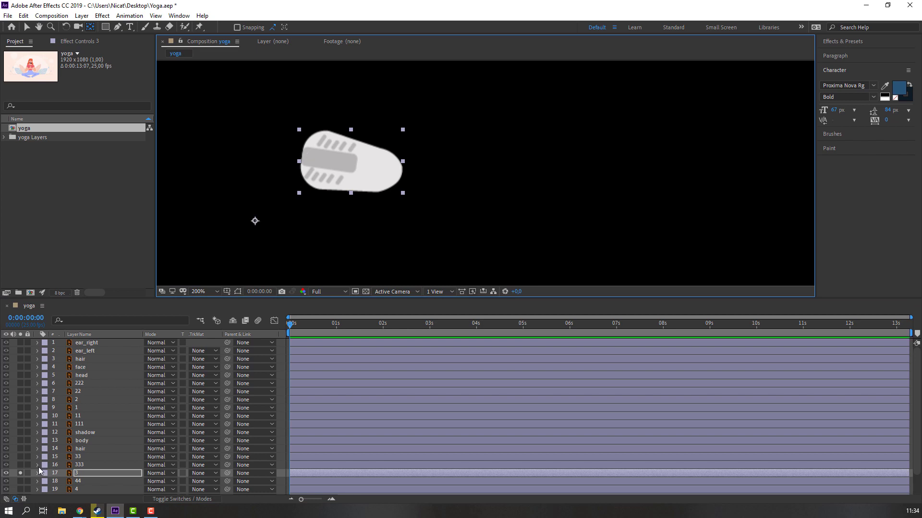
left_click(25, 474)
Step: Solo thigh layer 333, move its anchor point to the hip end, and turn off solo for layers 333 and 3
left_click(57, 465)
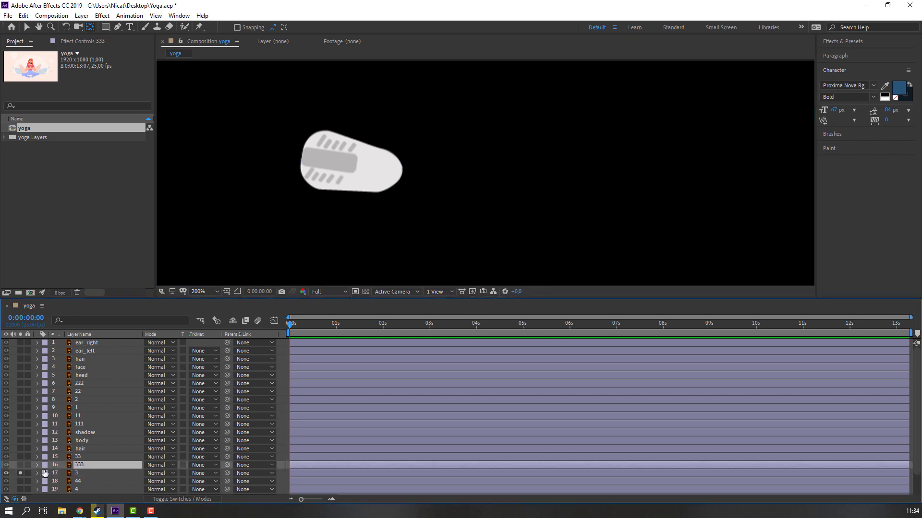
left_click(20, 466)
left_click_drag(323, 112, 364, 185)
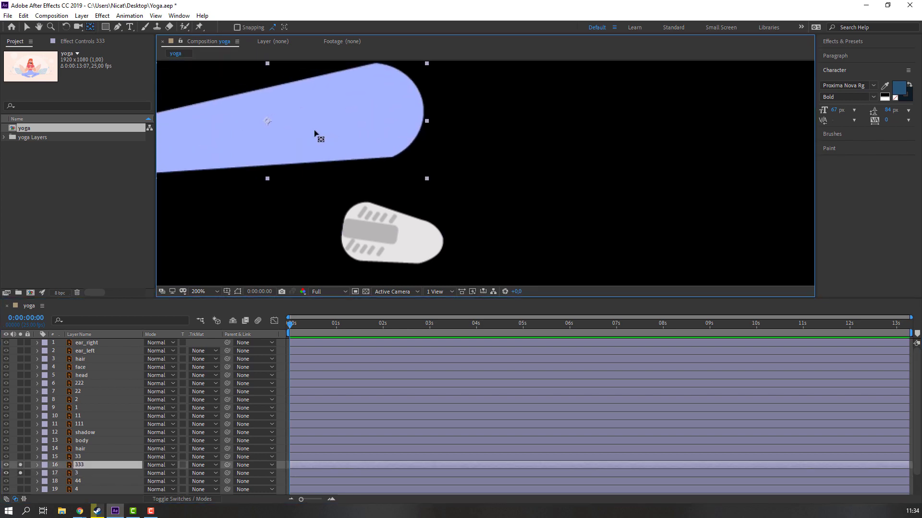
key("comma")
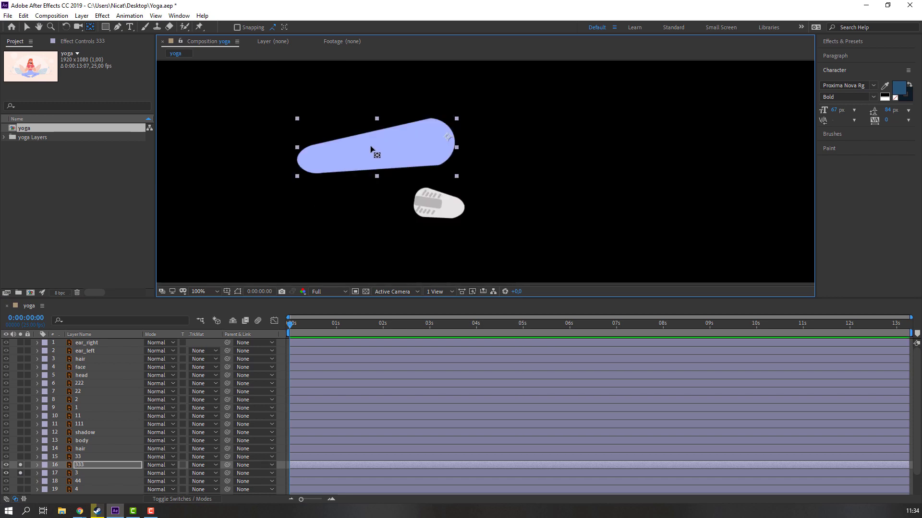
left_click_drag(21, 465, 29, 474)
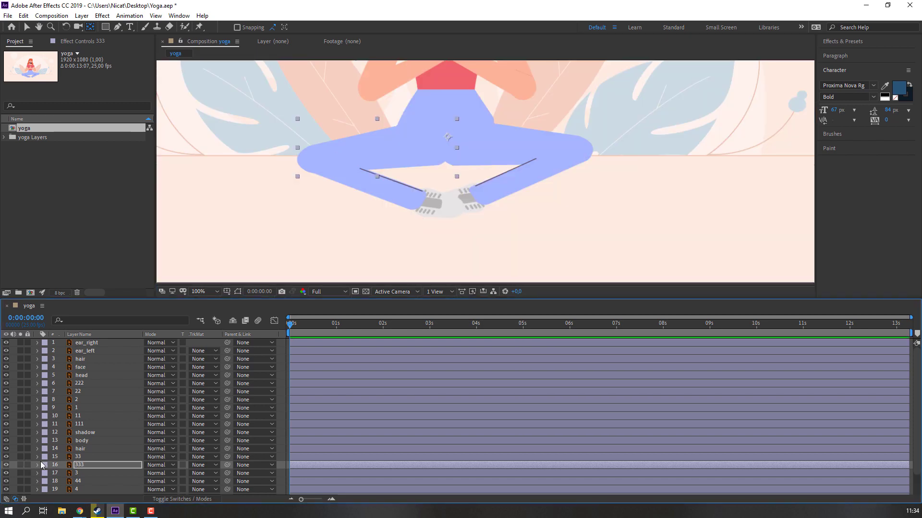
Step: Isolate lower-leg layer 33, move its anchor point to the knee end, and turn solo off
left_click(83, 457)
left_click(20, 456)
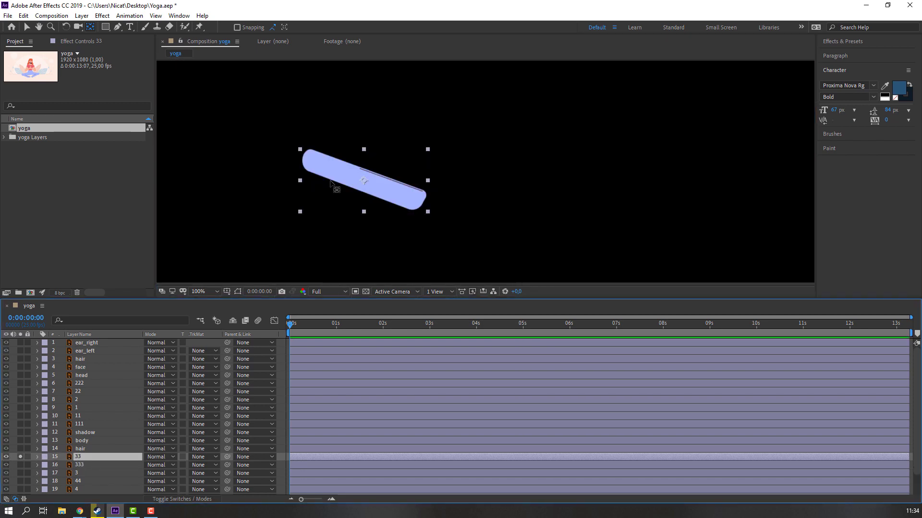
left_click_drag(364, 183, 310, 162)
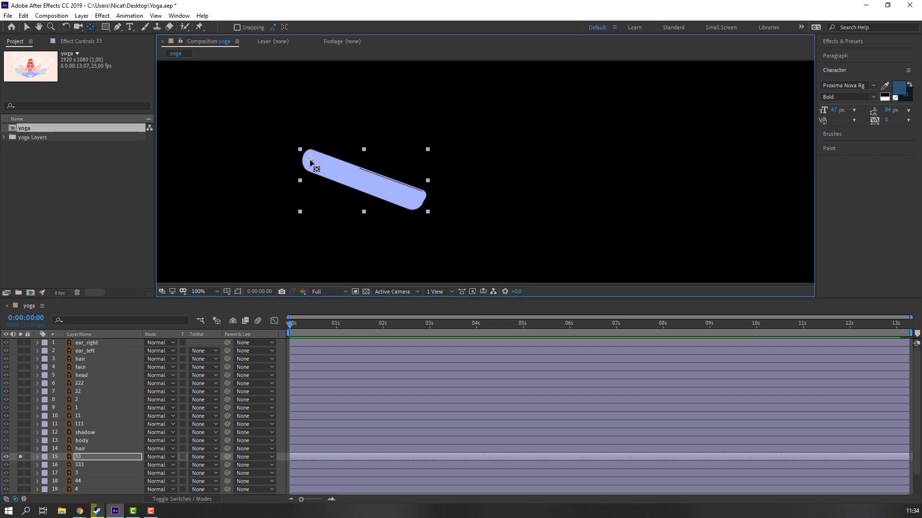
left_click(20, 457)
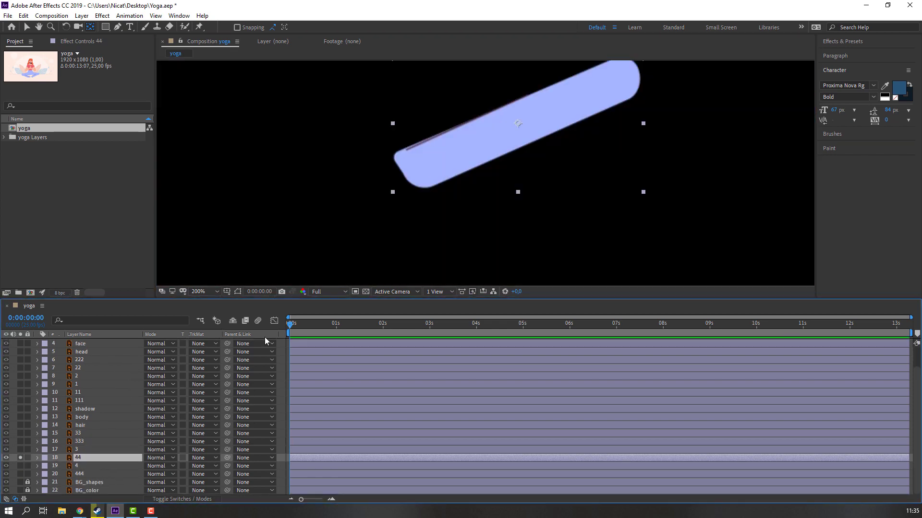
Step: Set the anchor points of the other leg's layers, placing 44 at the knee and 444 at the hip
left_click_drag(518, 123, 327, 194)
left_click_drag(327, 195, 319, 152)
left_click(20, 457)
key("comma")
left_click(96, 474)
left_click(20, 474)
left_click(20, 474)
Step: Isolate the other upper-arm layer 111, move its anchor point to the shoulder, and turn solo off
scroll(117, 421, "up", 2)
left_click(115, 424)
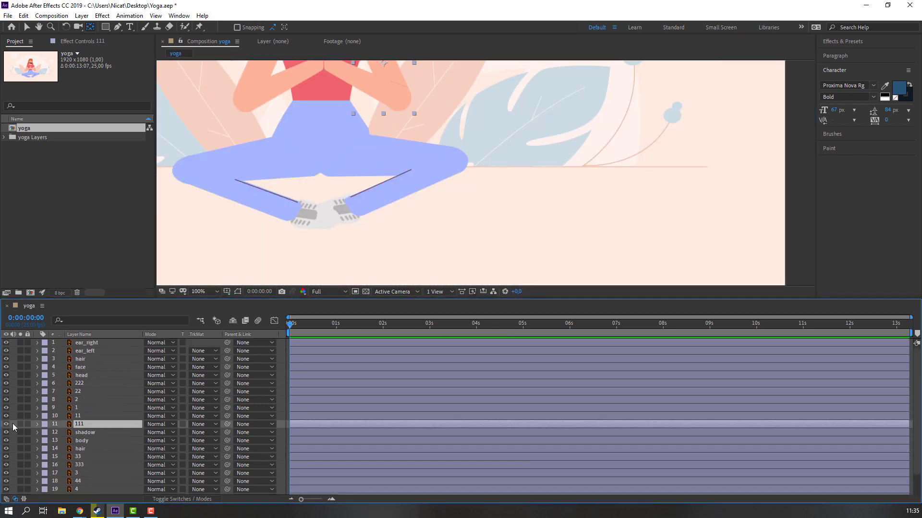
left_click(20, 424)
left_click_drag(369, 77, 367, 171)
left_click_drag(380, 158, 365, 120)
left_click(20, 423)
Step: Move forearm layer 11's anchor point to the elbow and hand layer 1's anchor point to the wrist, isolating each layer while adjusting it
left_click(20, 416)
left_click_drag(365, 179, 403, 196)
left_click(20, 416)
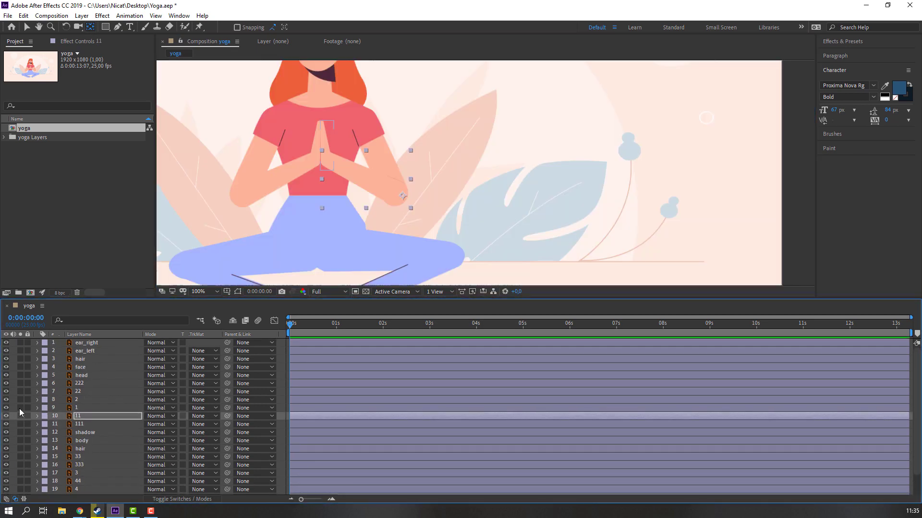
left_click(20, 407)
left_click_drag(326, 146, 324, 163)
left_click(20, 408)
Step: Isolate the body layer, place its anchor point at the bottom centre of the hips, and turn solo off
left_click(273, 182)
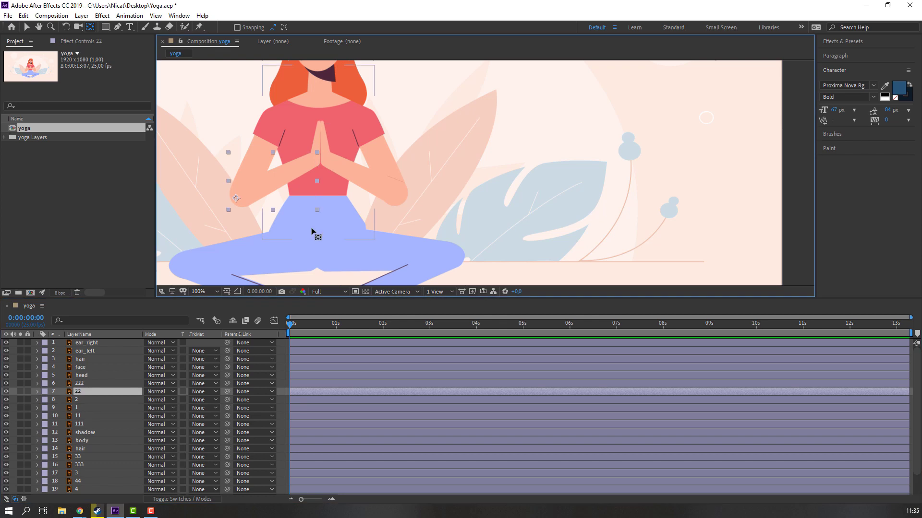
left_click(85, 441)
left_click(20, 440)
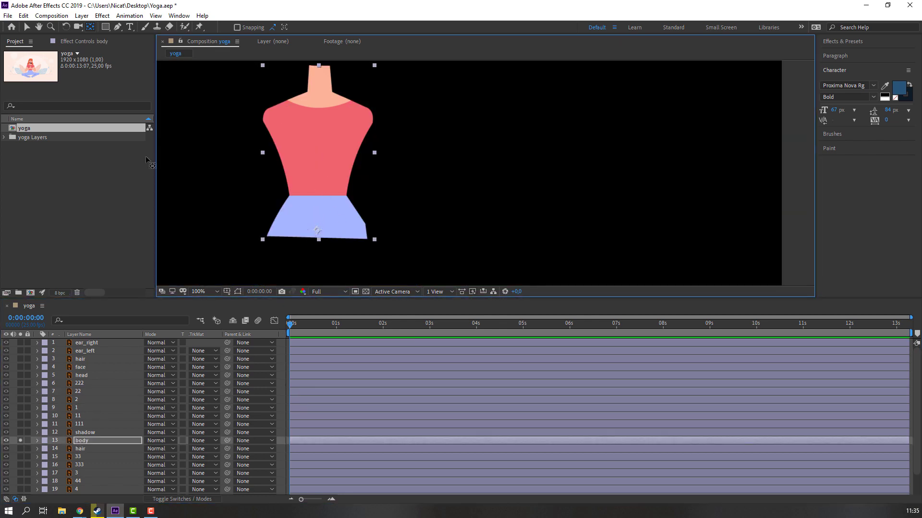
left_click(20, 440)
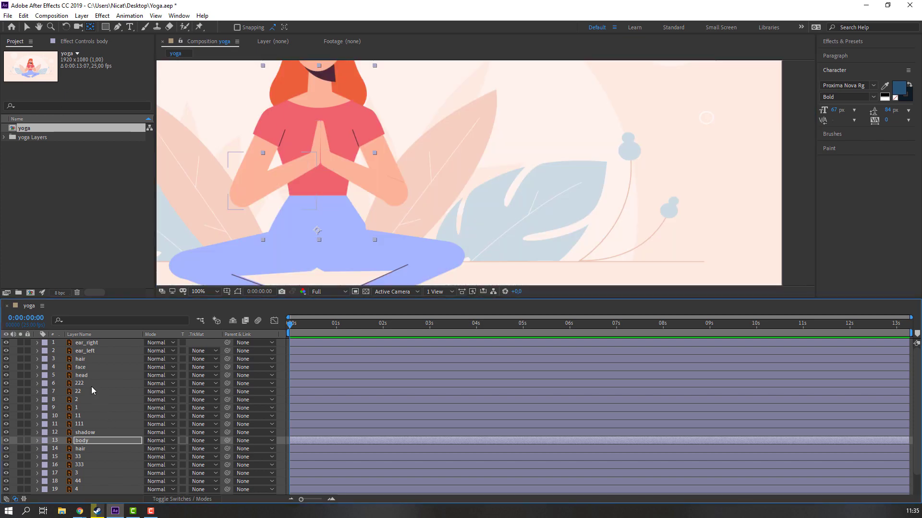
Step: Isolate the head layer, move its anchor point down to the chin, and turn solo off
left_click(85, 376)
left_click_drag(399, 118, 379, 195)
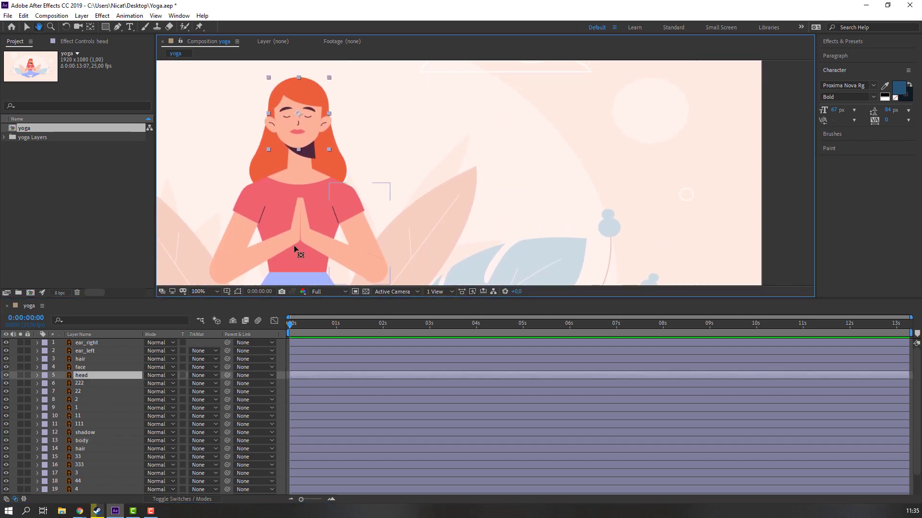
left_click(21, 375)
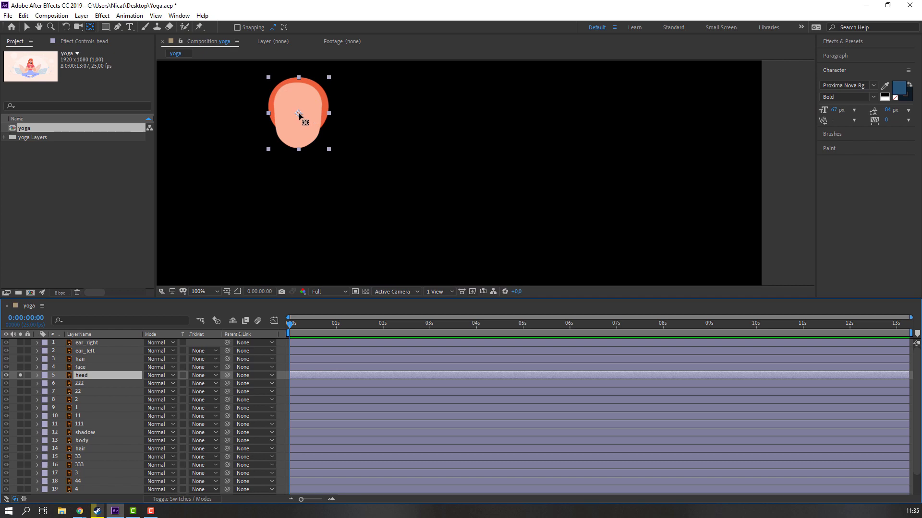
left_click_drag(299, 115, 299, 143)
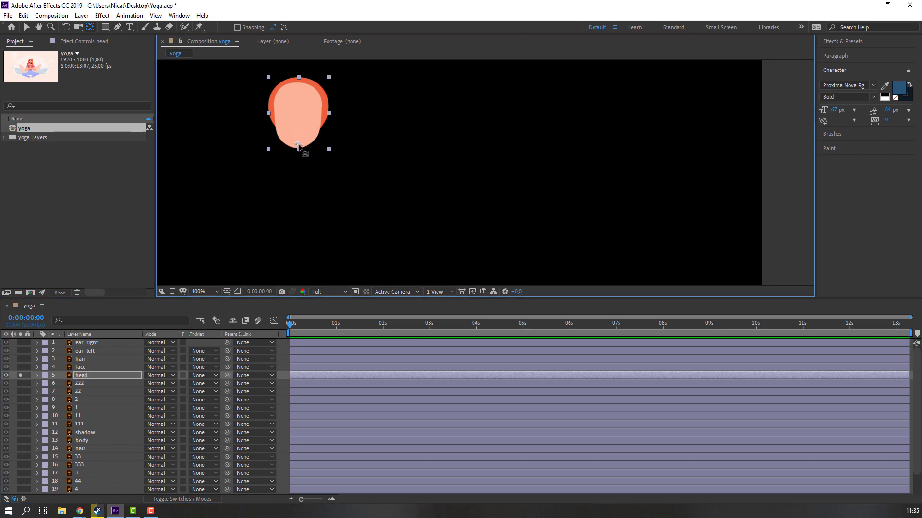
left_click(21, 375)
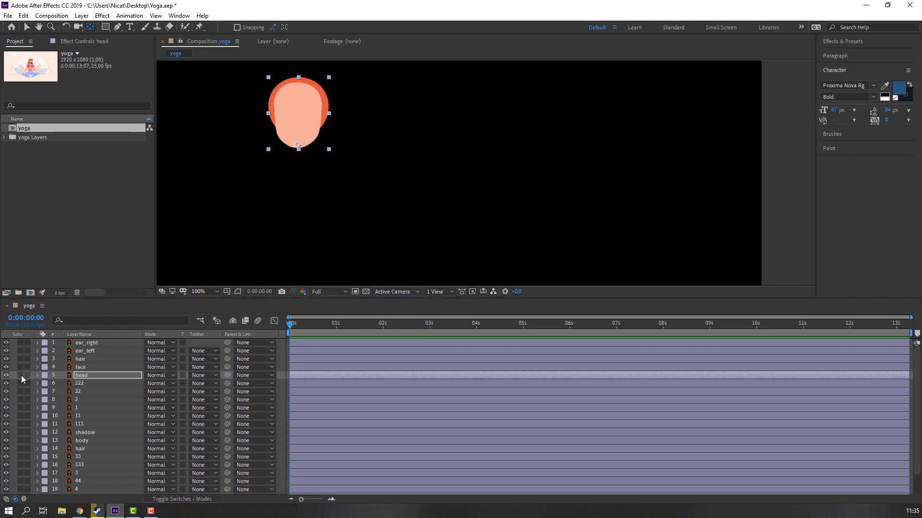
Step: Isolate the back hair layer below the body layer, move its anchor point near the top of the hair, and turn solo off
left_click(82, 450)
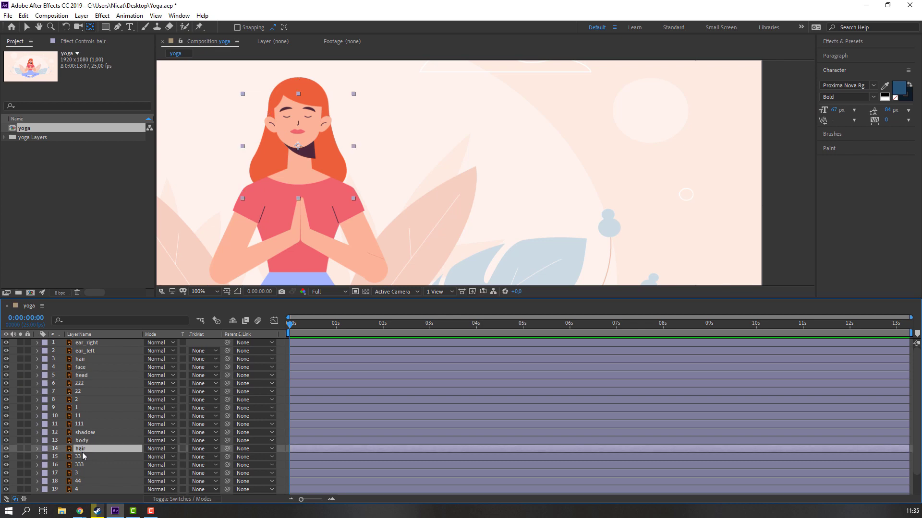
scroll(72, 468, "down", 1)
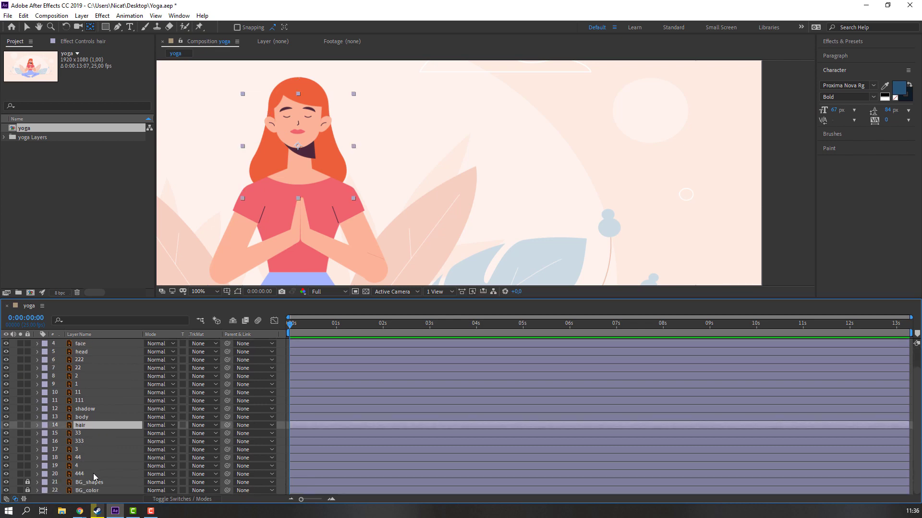
left_click(21, 425)
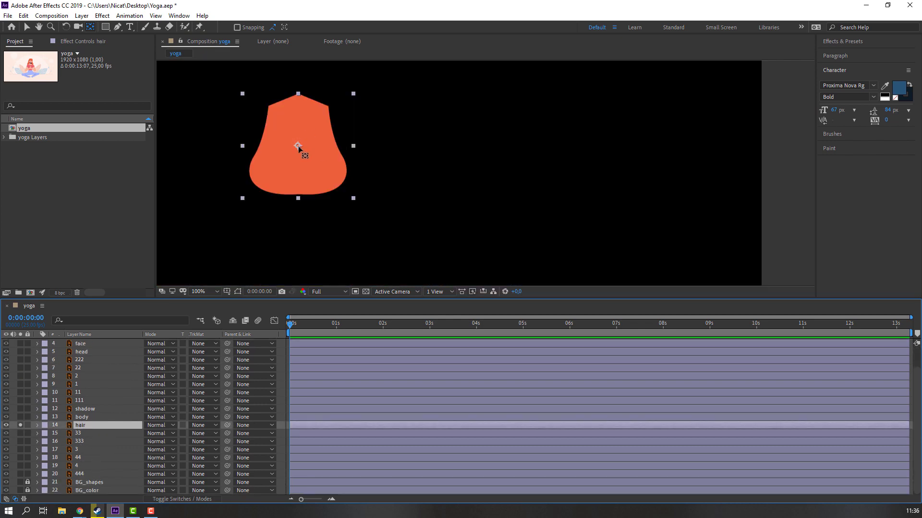
left_click_drag(299, 147, 298, 97)
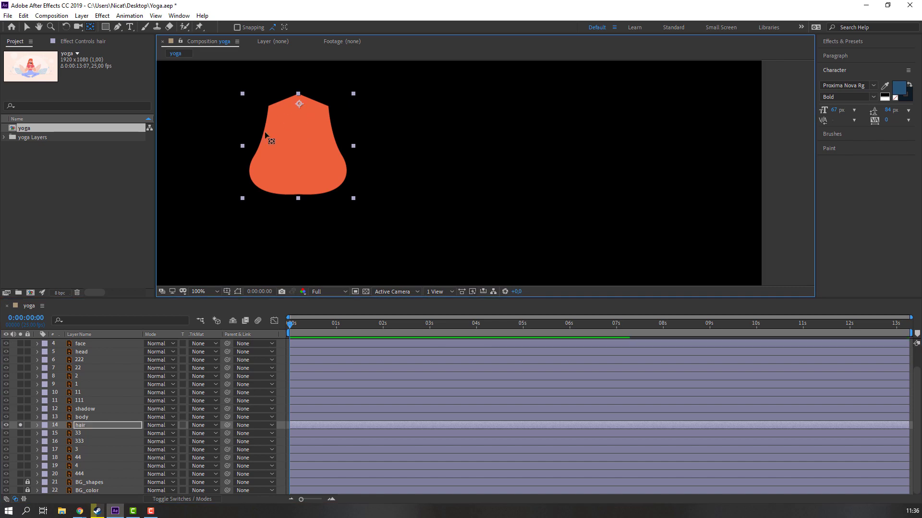
left_click(21, 426)
scroll(87, 432, "up", 1)
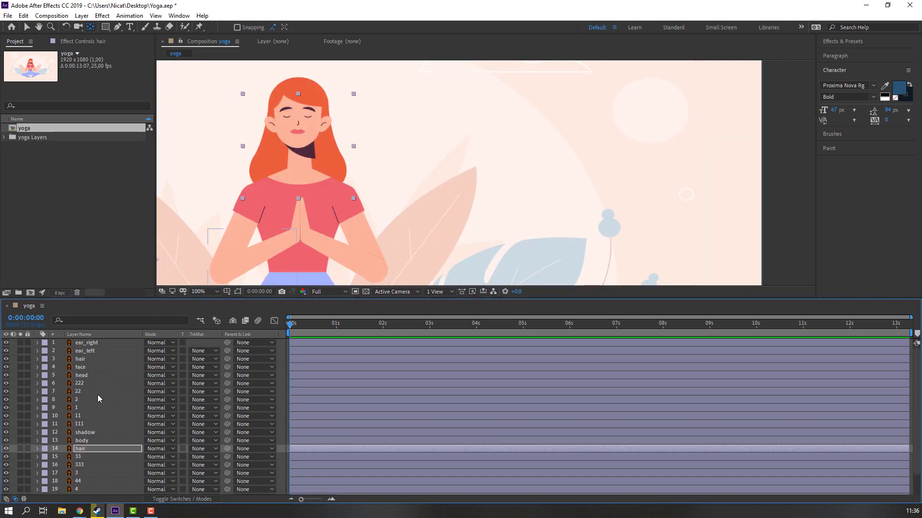
Step: Isolate the ear_left layer, move its anchor point to the ear's inner edge where it meets the head, and turn solo off
left_click(103, 352)
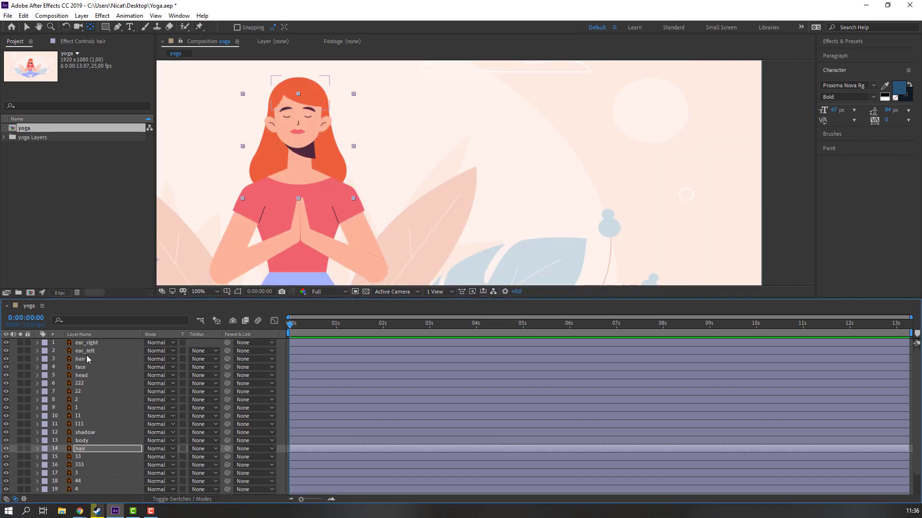
left_click(21, 350)
scroll(329, 181, "up", 4)
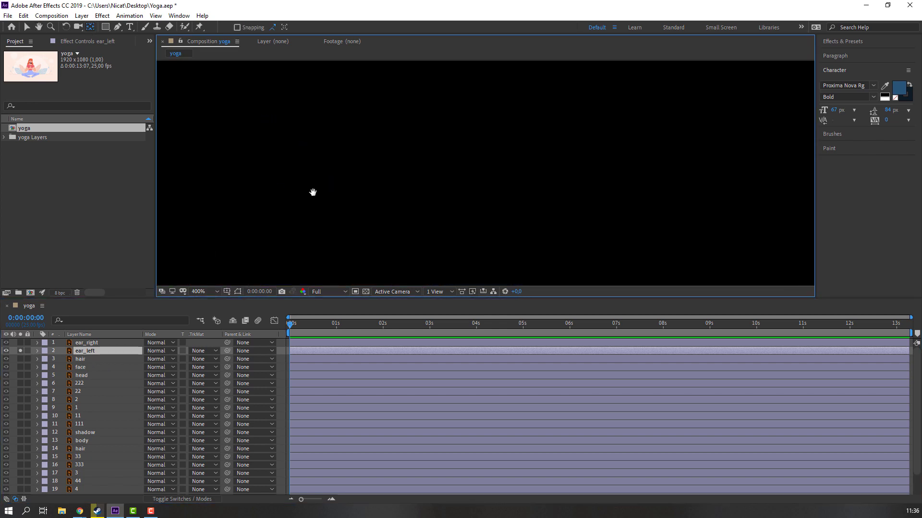
left_click_drag(312, 192, 348, 192)
key("Return")
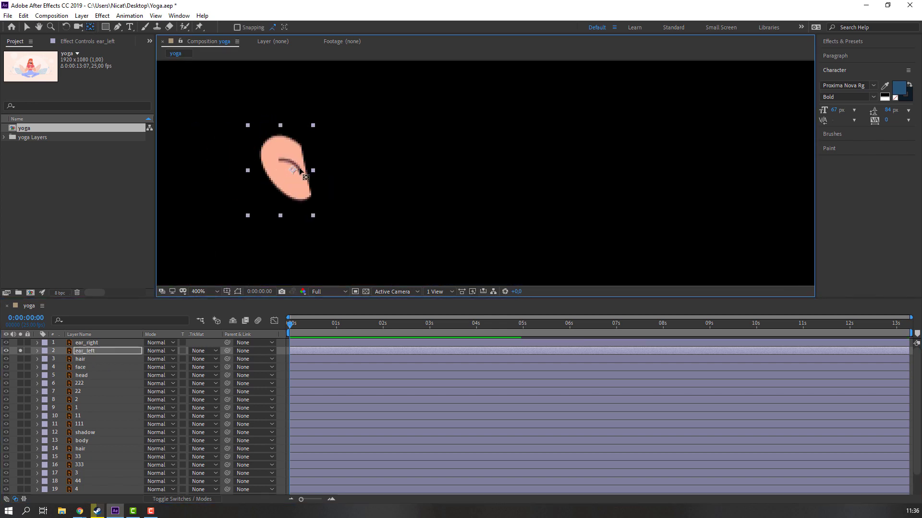
left_click(21, 350)
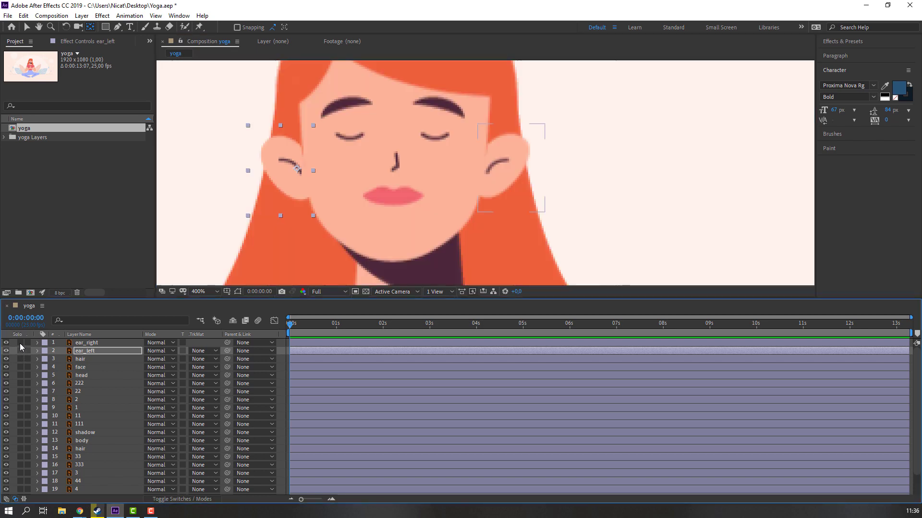
Step: Isolate the ear_right layer, place its anchor point at the inner edge beside the face, and turn solo off
left_click(21, 342)
left_click(95, 343)
left_click_drag(483, 181, 367, 179)
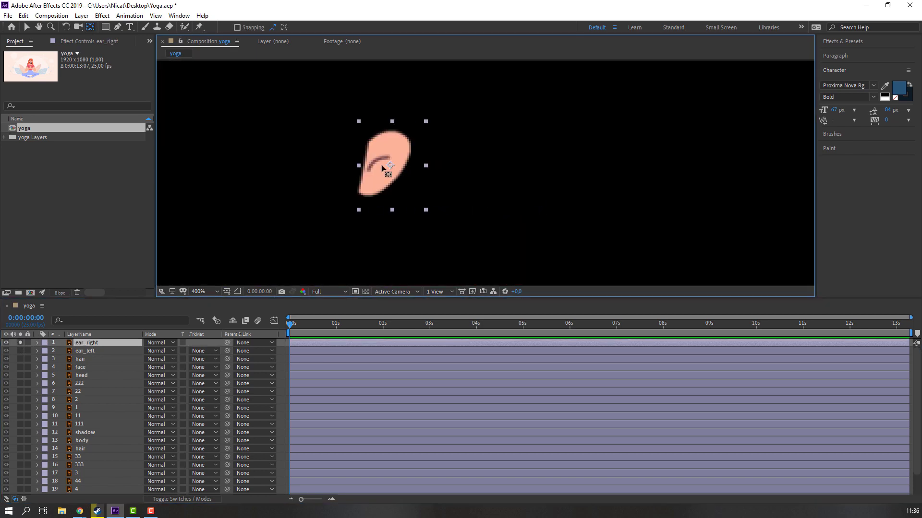
key("Return")
left_click(21, 342)
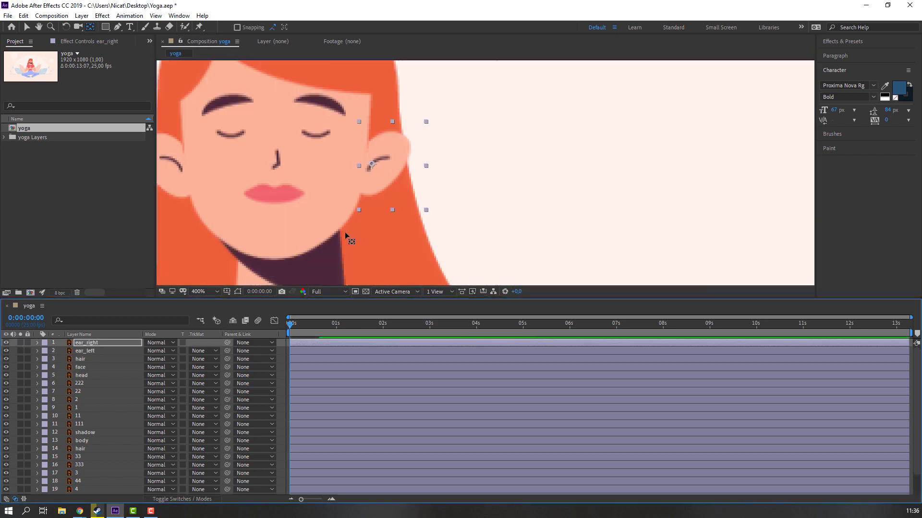
Step: Parent hand layer 1 to forearm layer 11, and layer 11 to upper arm layer 111
scroll(362, 216, "down", 4)
left_click_drag(386, 222, 384, 220)
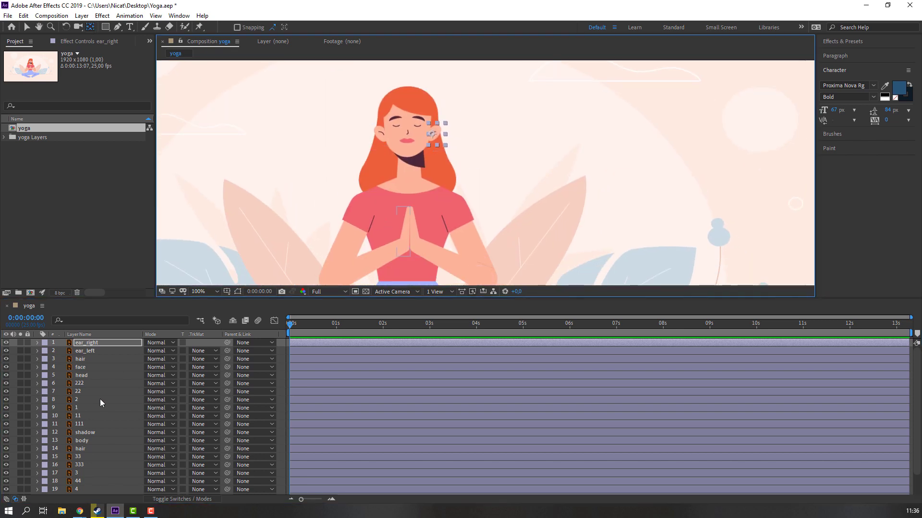
left_click(28, 27)
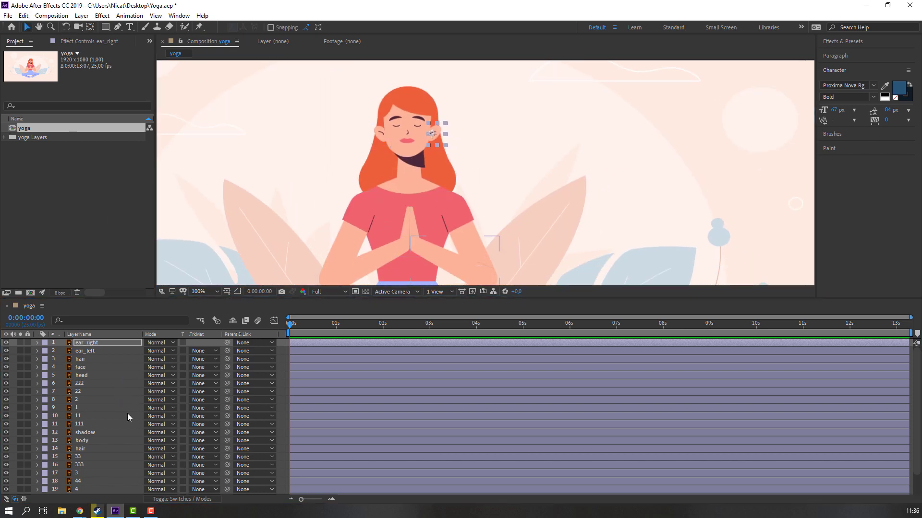
scroll(120, 422, "down", 1)
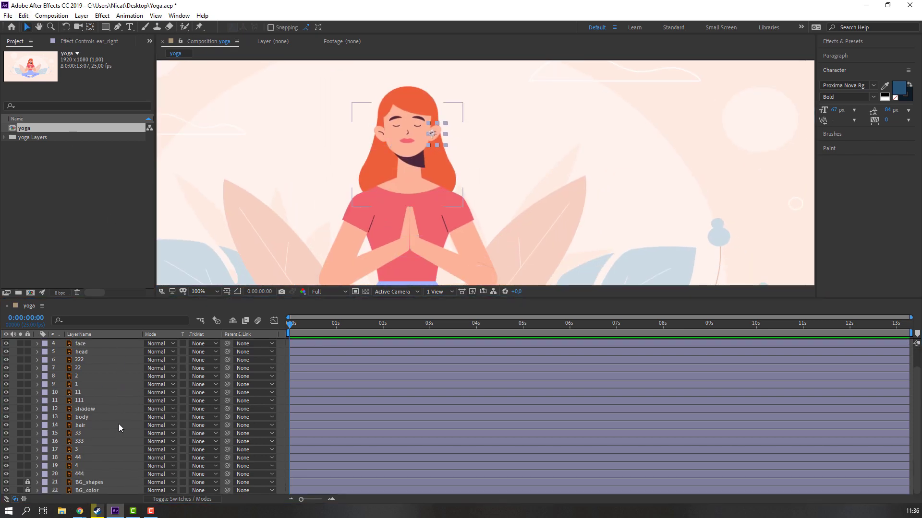
left_click(77, 385)
left_click_drag(227, 385, 94, 394)
left_click(94, 395)
left_click_drag(227, 393, 77, 401)
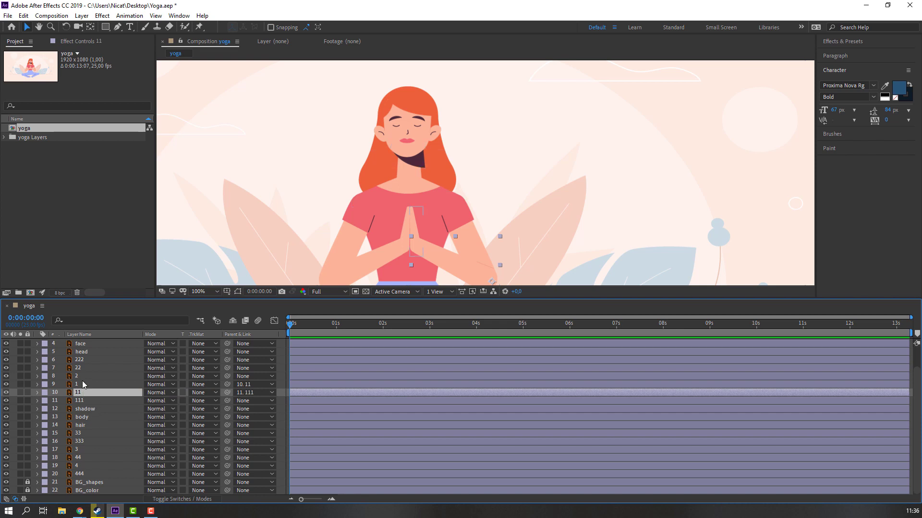
Step: Parent hand layer 2 to forearm layer 22, and layer 22 to upper arm layer 222
left_click(117, 377)
left_click_drag(227, 377, 84, 367)
left_click(84, 367)
left_click_drag(227, 368, 87, 359)
Step: Test the arm hierarchies by rotating upper arm layers 222 and 111, undoing each rotation and collapsing their properties
left_click(87, 359)
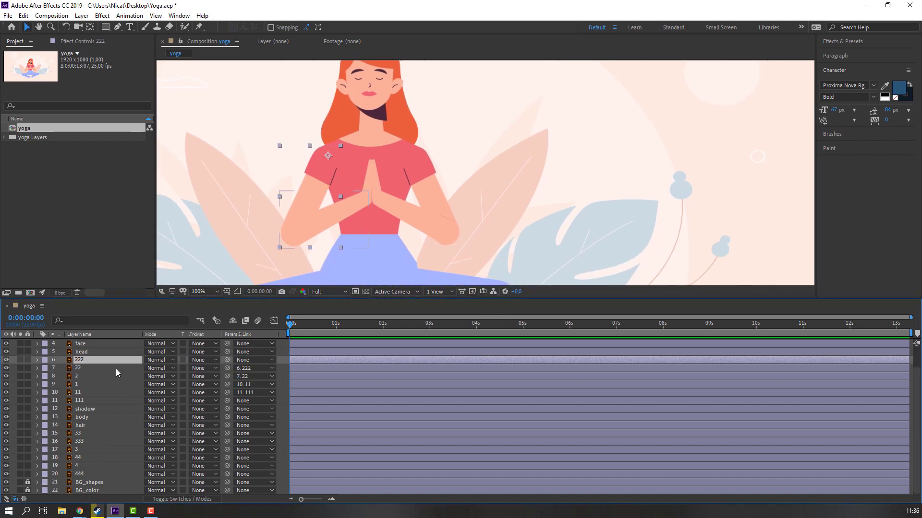
key("r")
left_click_drag(158, 367, 99, 383)
key("ctrl+z")
left_click(84, 409)
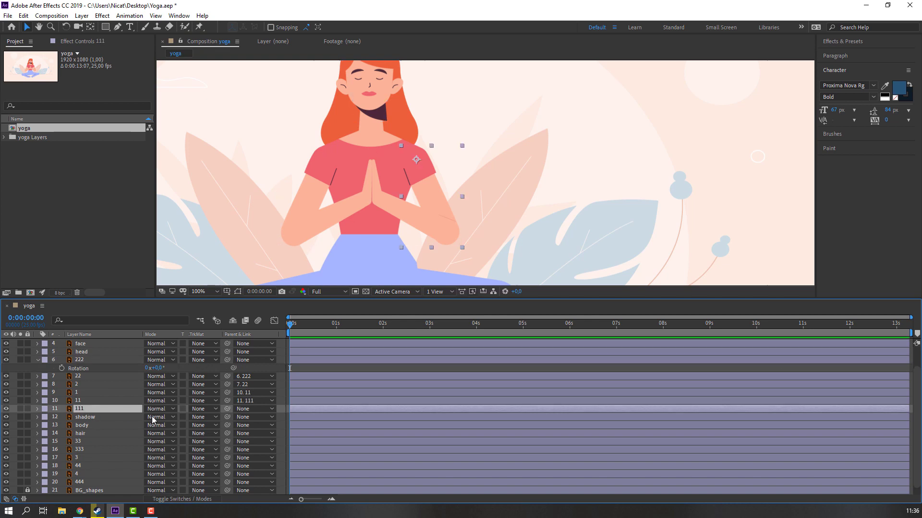
key("r")
left_click_drag(154, 417, 164, 416)
key("ctrl+z")
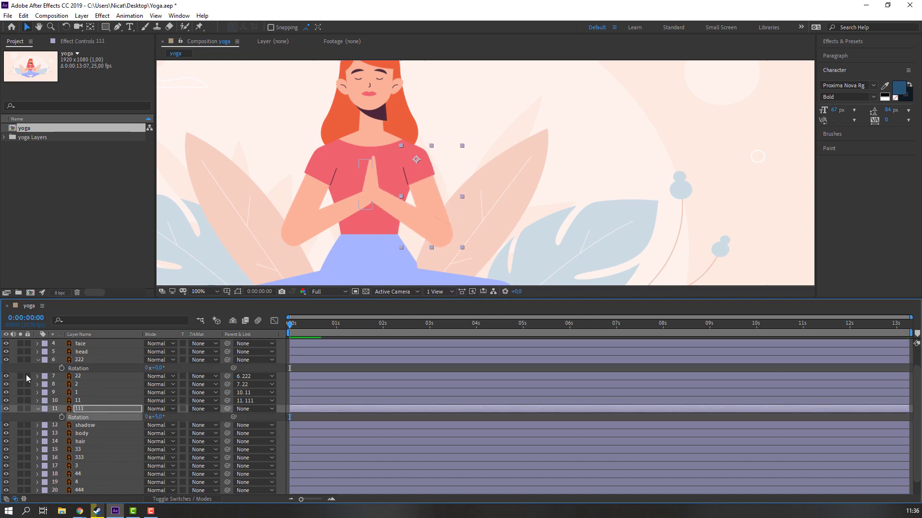
left_click(38, 360)
left_click(37, 400)
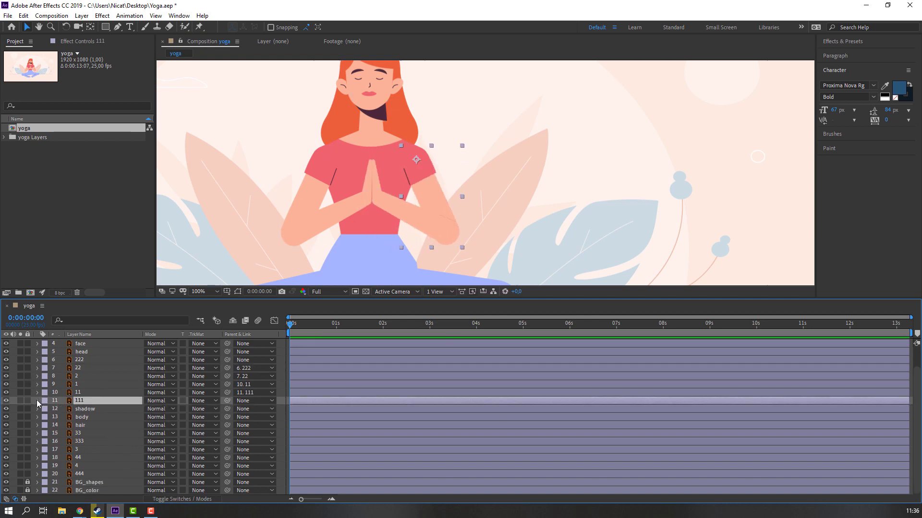
Step: Chain the leg layers by parenting 4 to 44, 44 to 444, 3 to 33, and 33 to 333
left_click(82, 466)
left_click_drag(228, 469, 80, 476)
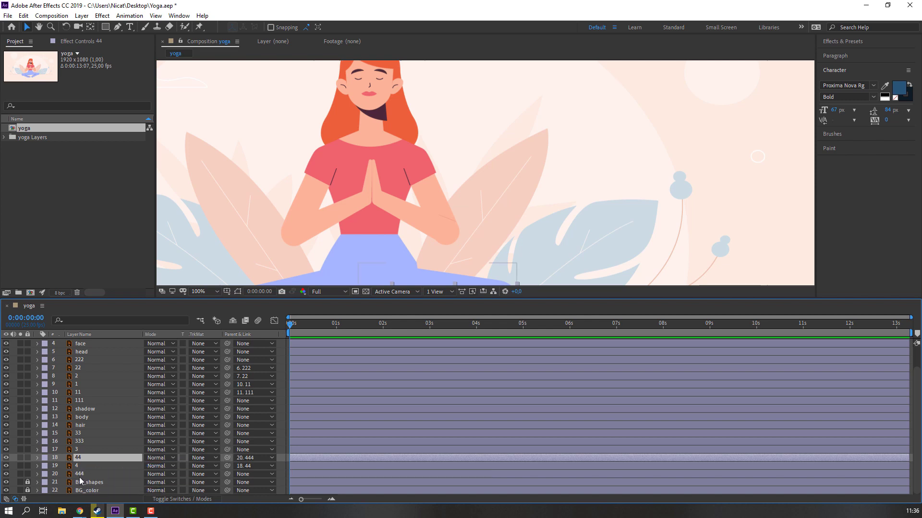
left_click(77, 450)
left_click_drag(227, 449, 80, 435)
left_click_drag(227, 434, 80, 442)
Step: Test the leg hierarchies by rotating thigh layers 333 and 444, undoing each rotation and collapsing their properties
left_click_drag(357, 159, 328, 75)
key("r")
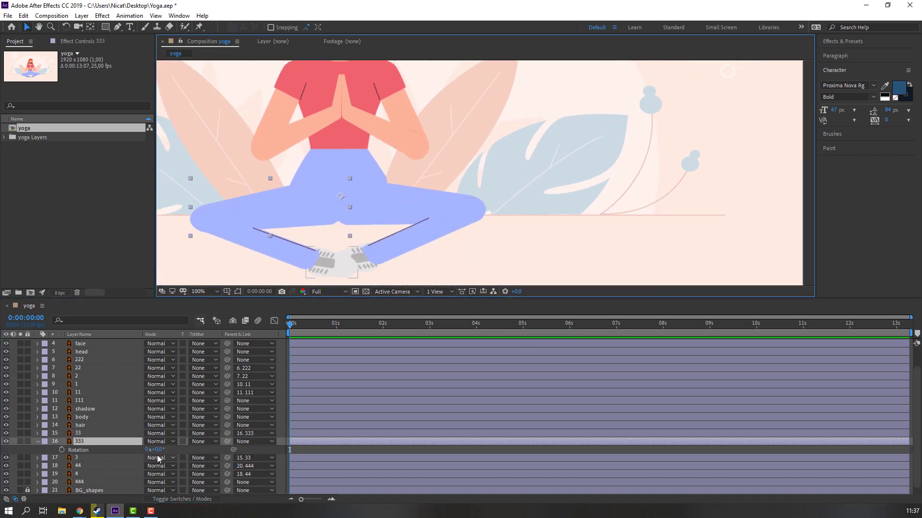
left_click_drag(160, 451, 160, 478)
key("Return")
key("ctrl+z")
left_click(86, 482)
key("r")
key("ctrl+z")
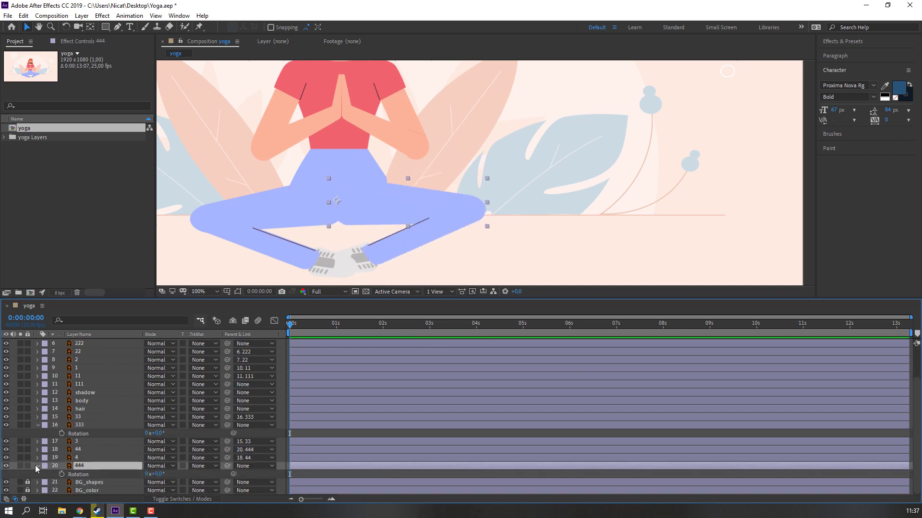
left_click(37, 466)
left_click(38, 434)
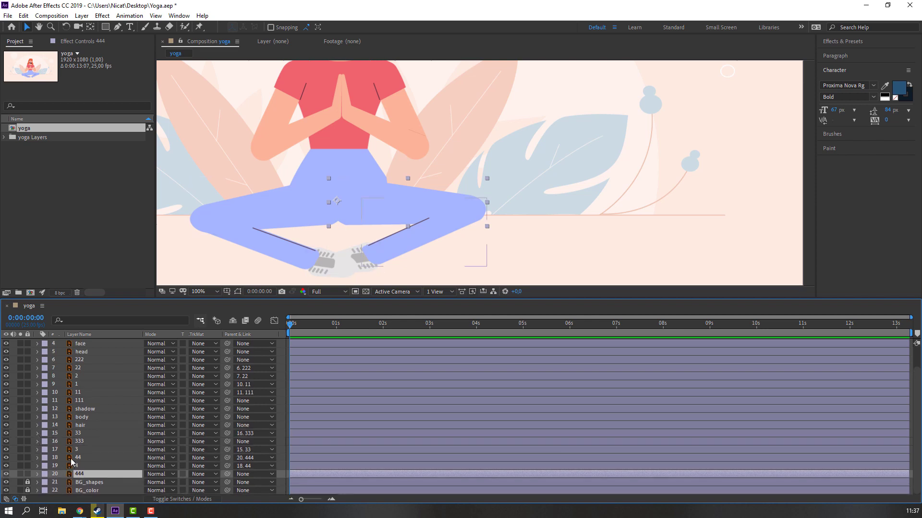
Step: Parent the upper limb layers 222, 111, 333 and 444 together to the body layer
left_click(80, 442, "ctrl")
left_click(130, 401, "ctrl")
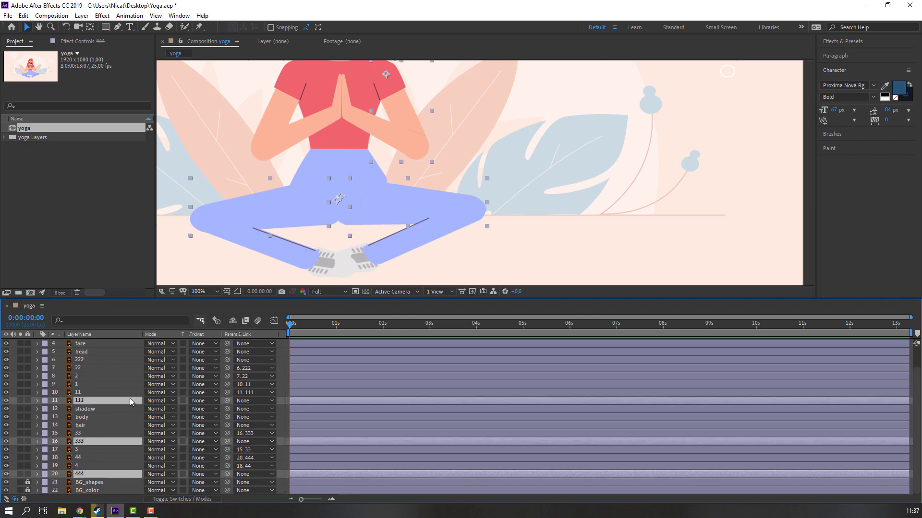
left_click(83, 361, "ctrl")
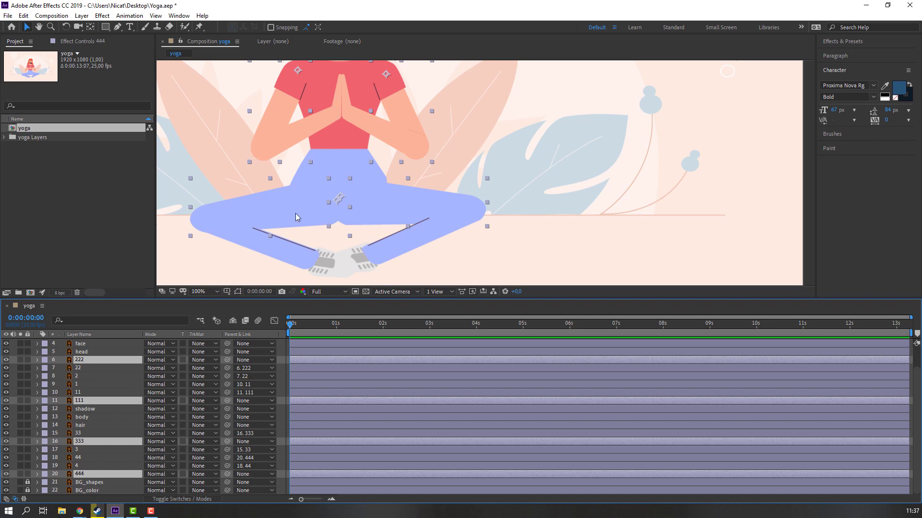
key("comma")
key("comma")
left_click_drag(405, 188, 438, 187)
key("ctrl+z")
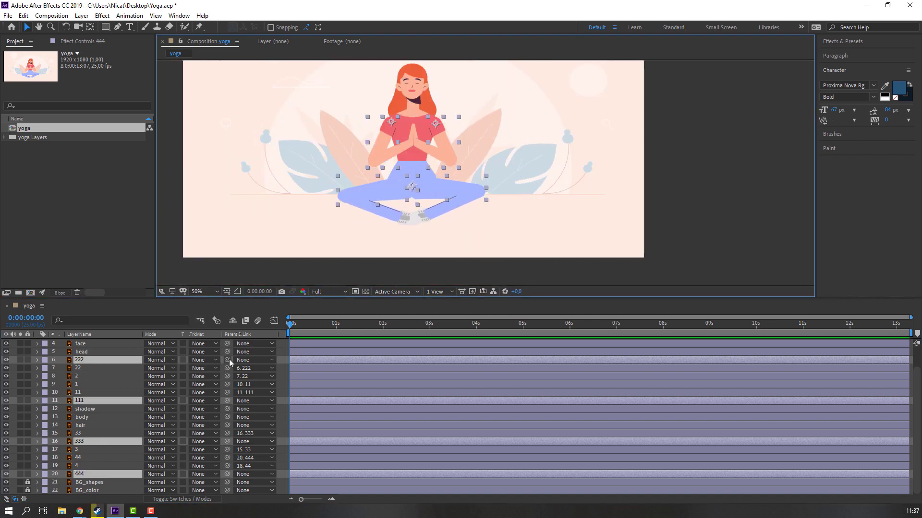
left_click_drag(227, 359, 78, 417)
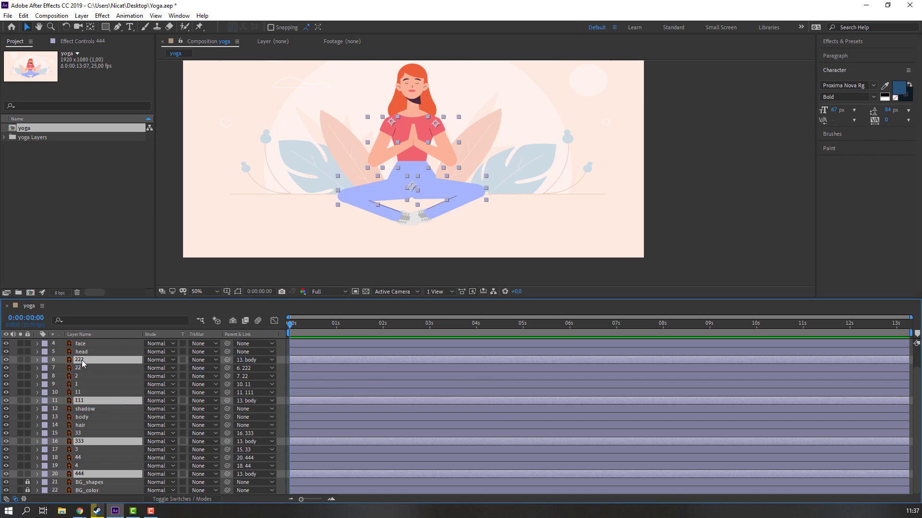
Step: Parent the head layer to the body layer and the face layer to the head layer
left_click(82, 352)
left_click_drag(228, 352, 85, 416)
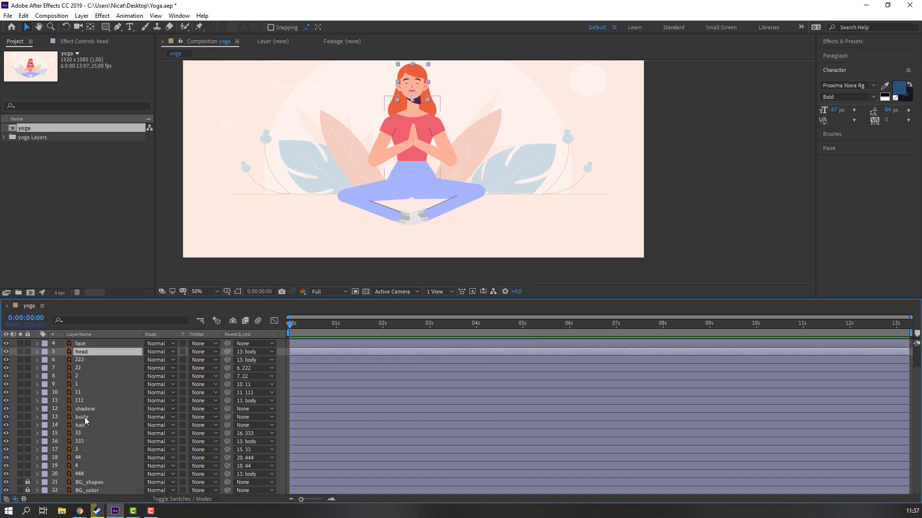
left_click(91, 343)
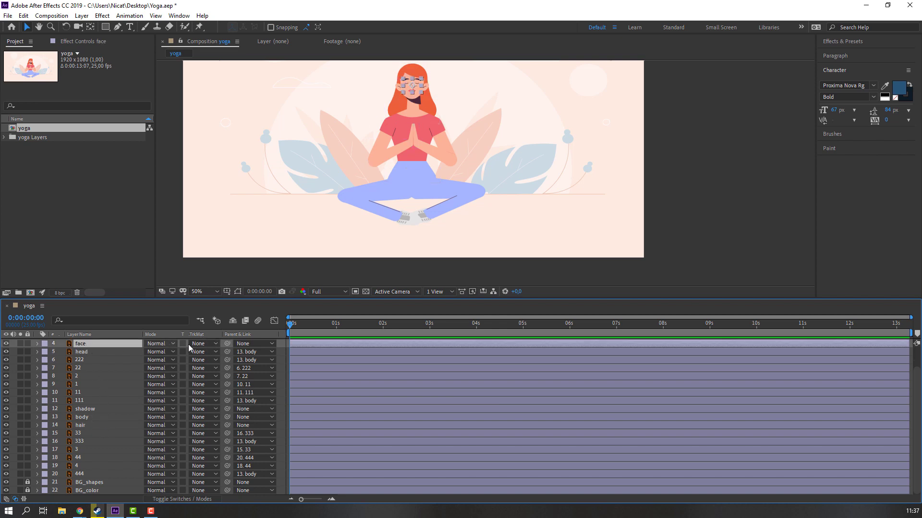
left_click_drag(228, 343, 88, 351)
Step: Parent the front hair layer and both the ear_left and ear_right layers to the head layer
scroll(119, 396, "up", 1)
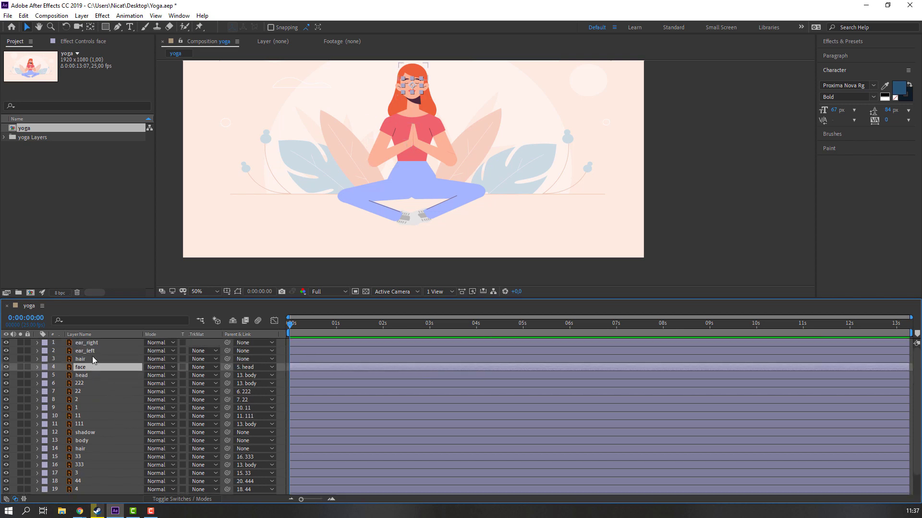
left_click(81, 360)
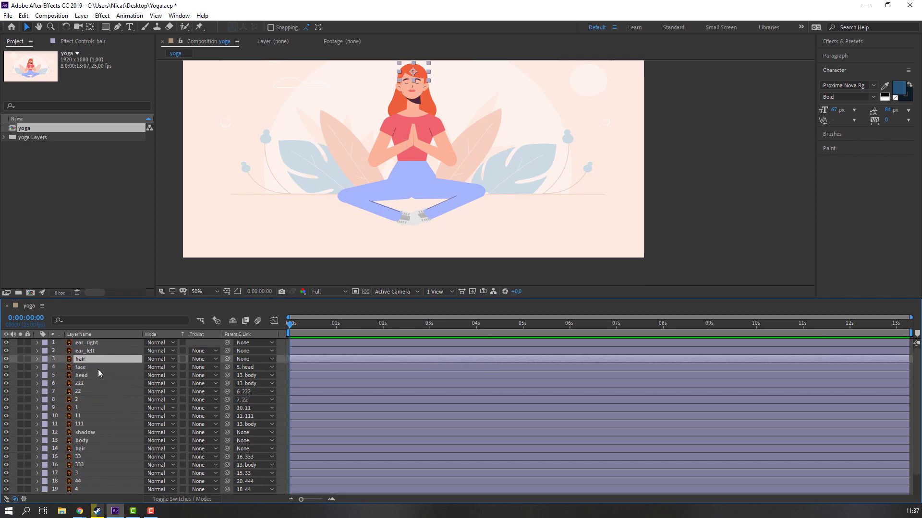
left_click_drag(227, 361, 85, 376)
left_click(87, 351)
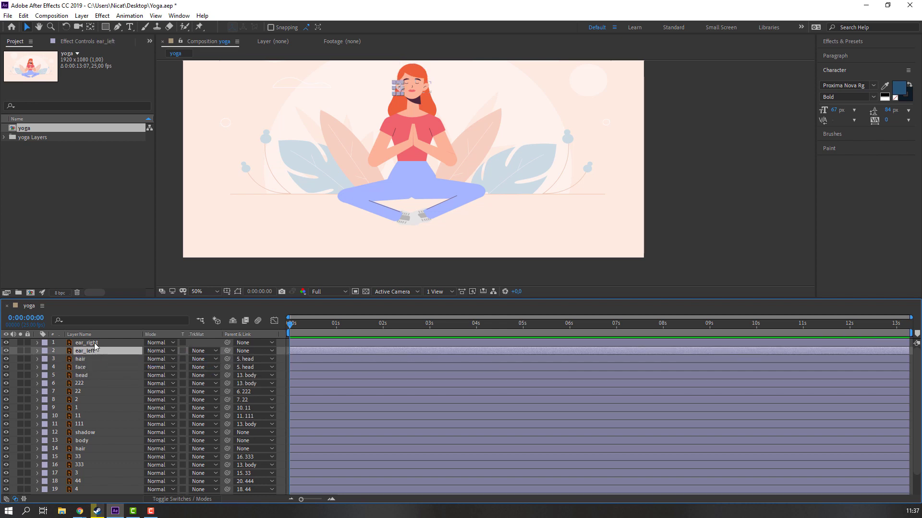
left_click(95, 344, "shift")
left_click_drag(227, 343, 87, 377)
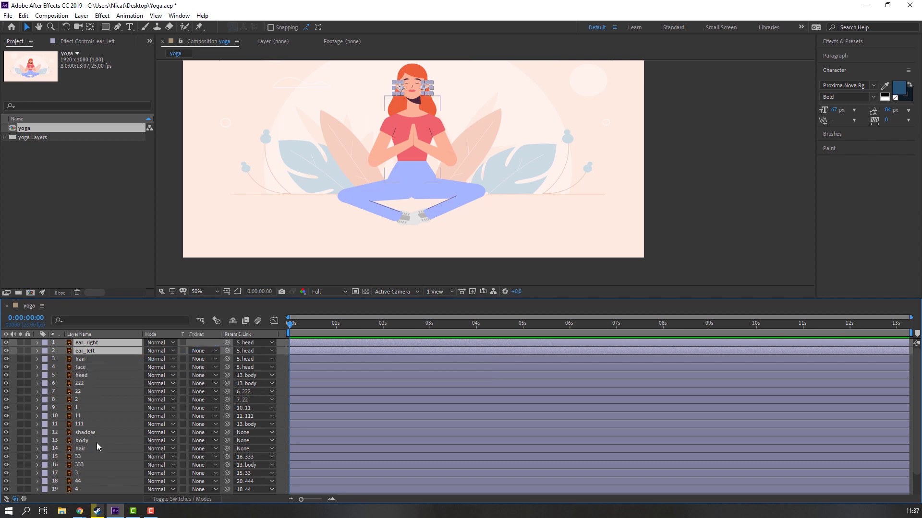
Step: Test the head hierarchy by rotating the head layer, and undo the rotation
left_click(88, 376)
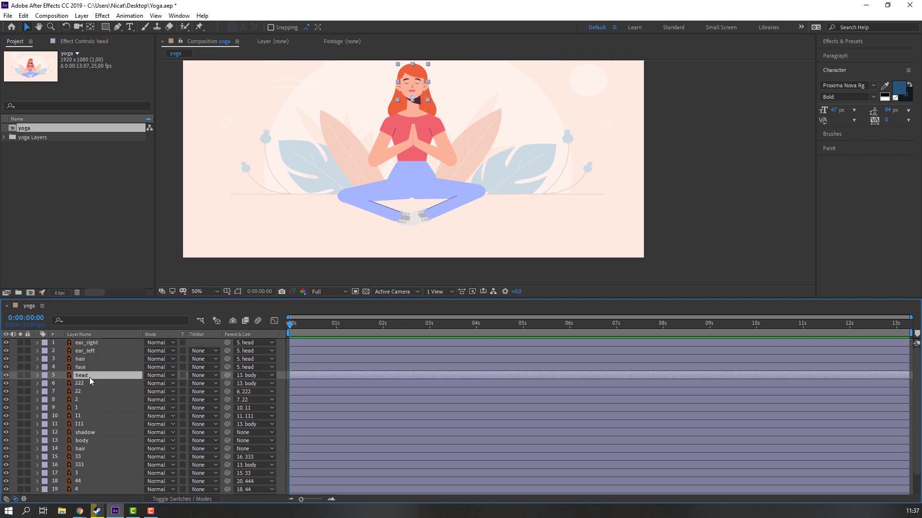
key("r")
left_click_drag(420, 168, 413, 236)
scroll(384, 214, "up", 2)
left_click_drag(347, 187, 525, 255)
key("v")
left_click_drag(160, 384, 151, 389)
key("ctrl+z")
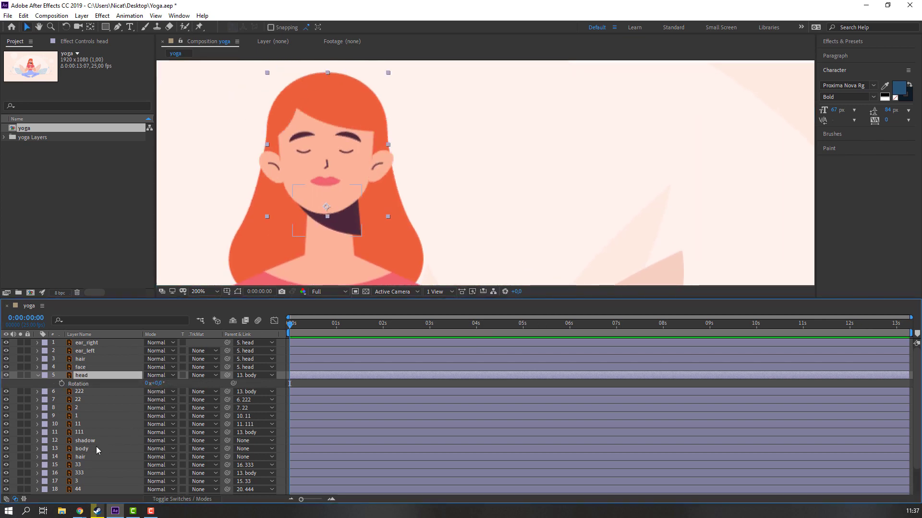
Step: Parent the back hair layer to the head layer, test it with a small head rotation, and undo that rotation
left_click(84, 460)
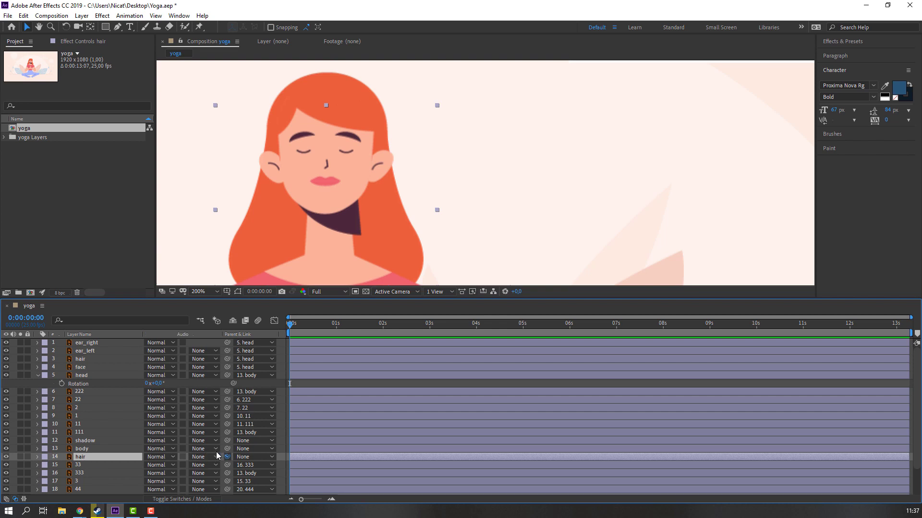
left_click_drag(227, 456, 83, 382)
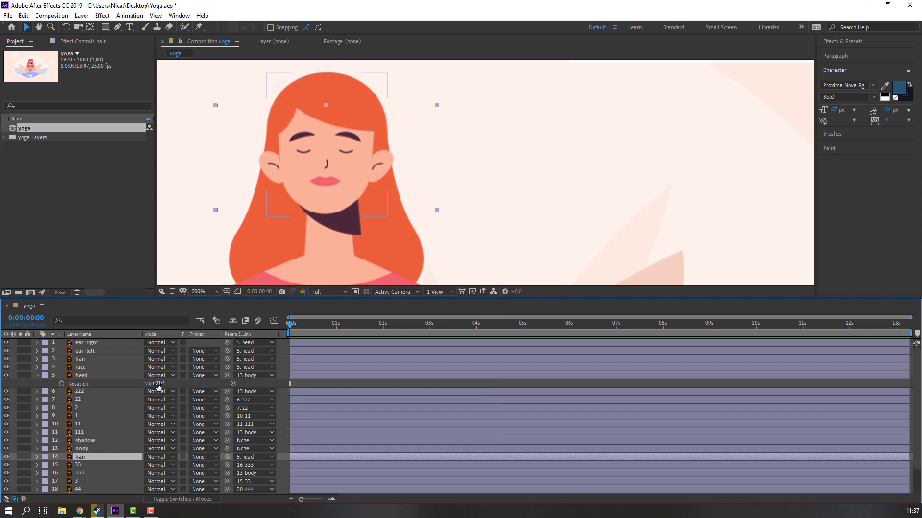
left_click_drag(154, 383, 157, 383)
key("ctrl+z")
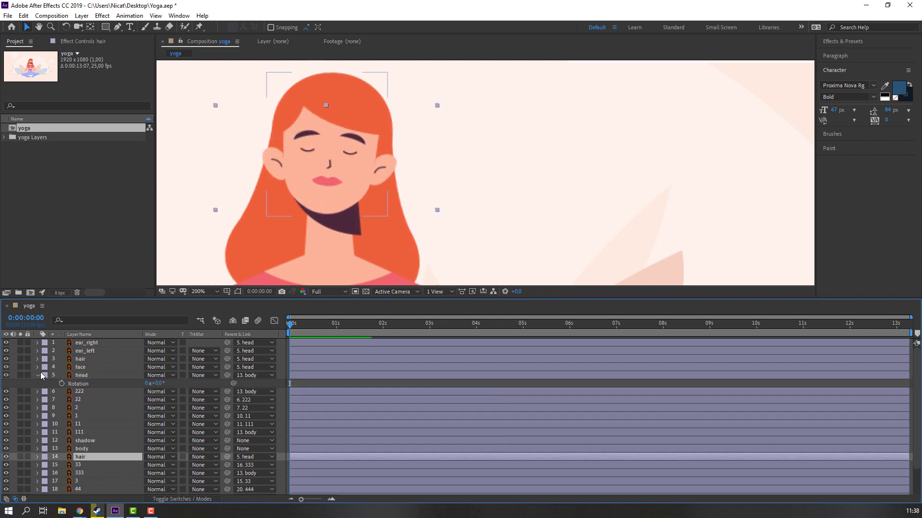
left_click(38, 375)
Step: Duplicate the body layer
left_click(81, 376)
left_click(85, 442)
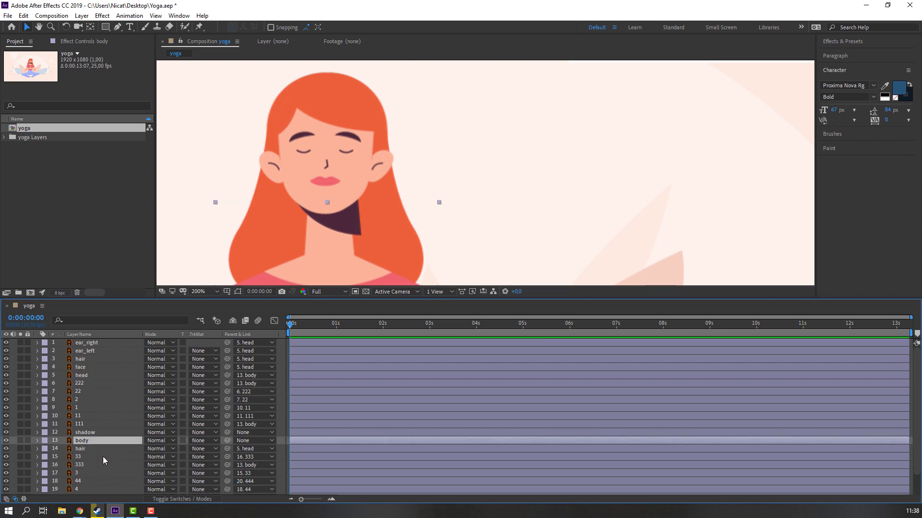
key("ctrl+d")
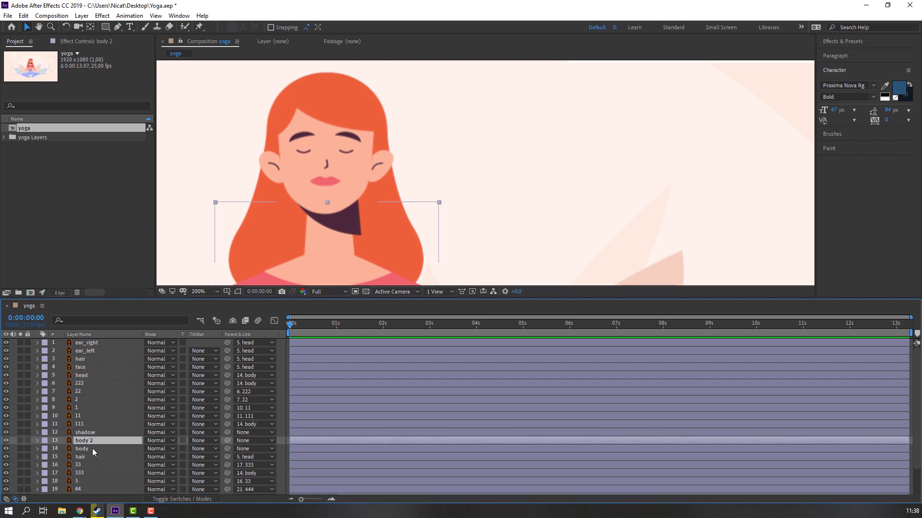
Step: Place the body 2 layer directly above the shadow layer and set the shadow's track matte to Alpha Matte
left_click_drag(88, 442, 86, 439)
left_click(85, 442)
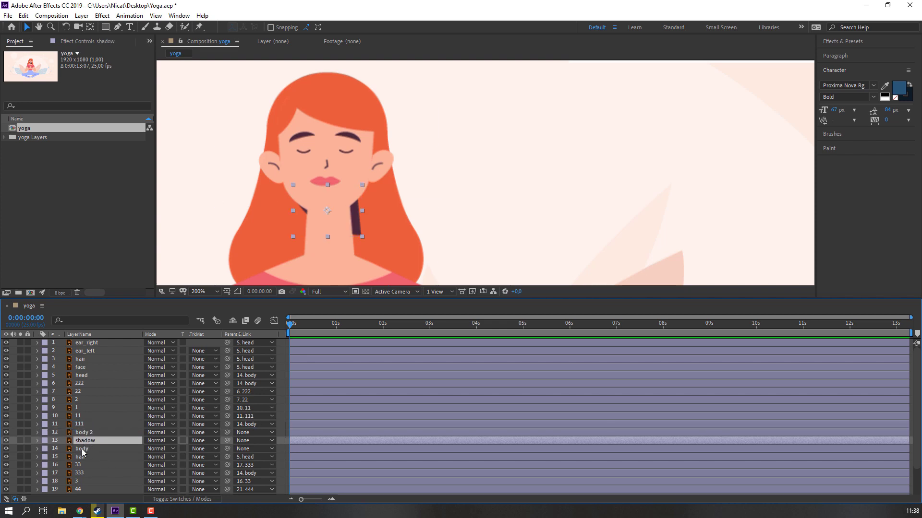
left_click(177, 501)
left_click(177, 500)
left_click(198, 441)
left_click(225, 465)
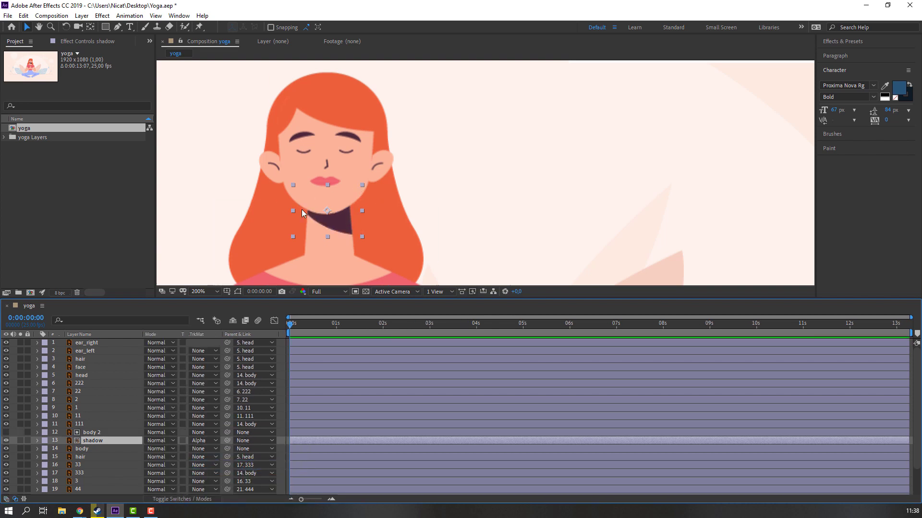
Step: Open the Duik Bassel.2 script, ignore its update notice, and show its Rigging tools for links and constraints
left_click_drag(290, 237, 301, 170)
scroll(293, 202, "down", 4)
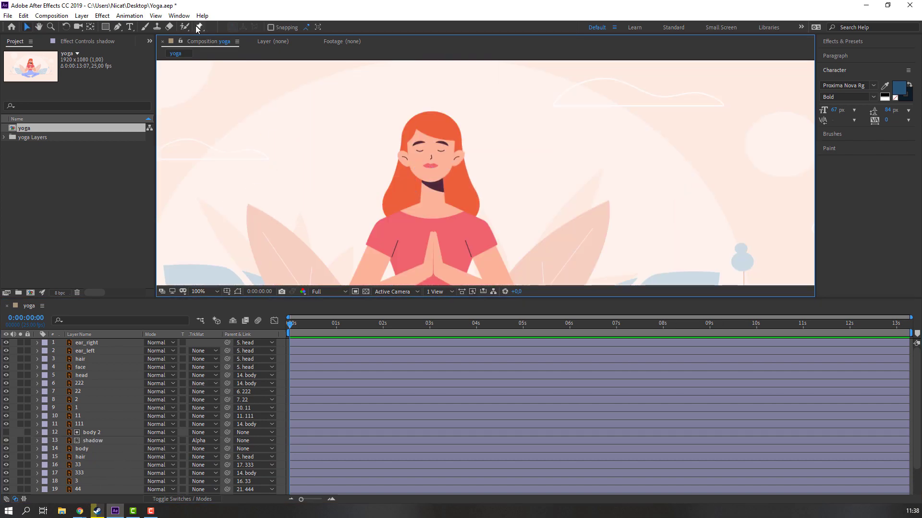
left_click(179, 15)
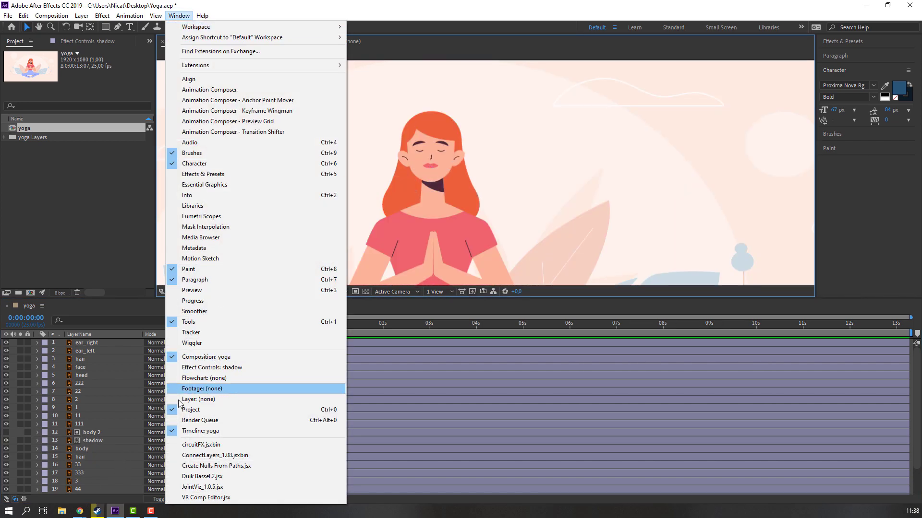
left_click(210, 477)
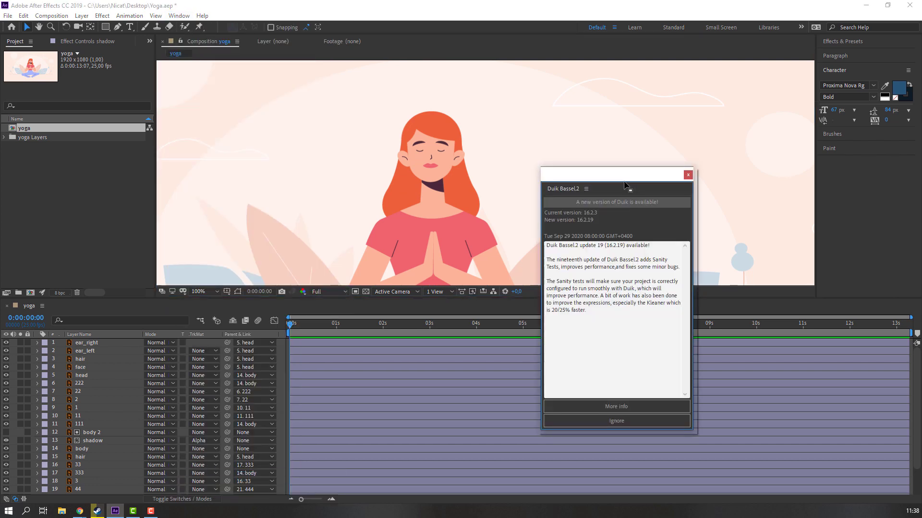
left_click_drag(604, 177, 665, 176)
left_click(680, 421)
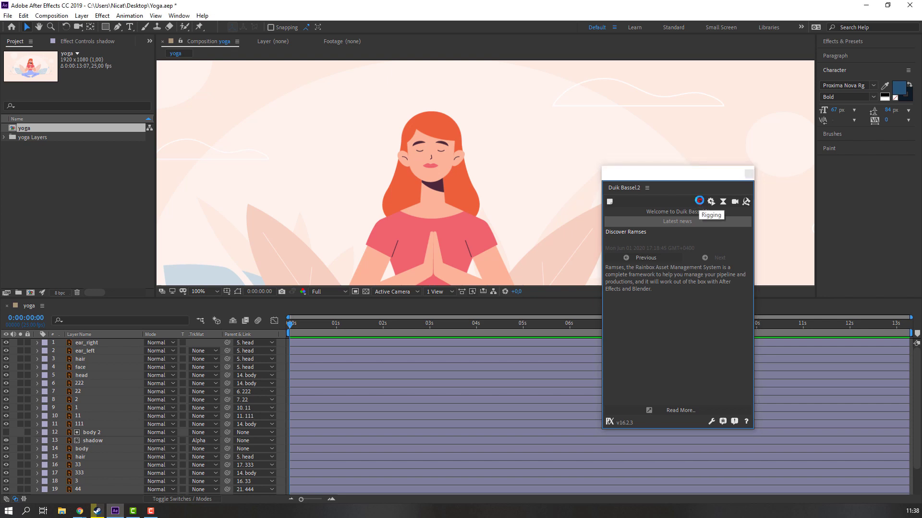
left_click(700, 202)
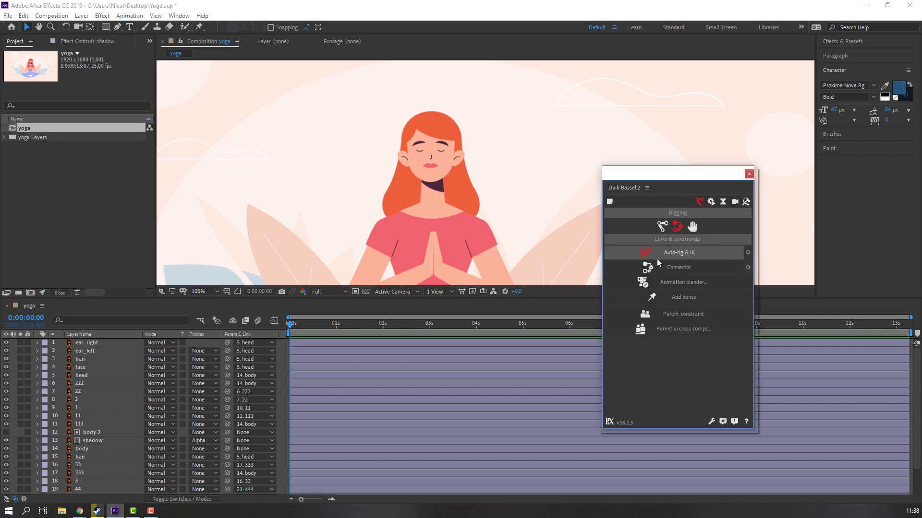
Step: Create an IK controller for arm layers 1, 11 and 111 with Duik's Auto-rig & IK
left_click(82, 415)
left_click(80, 424, "ctrl")
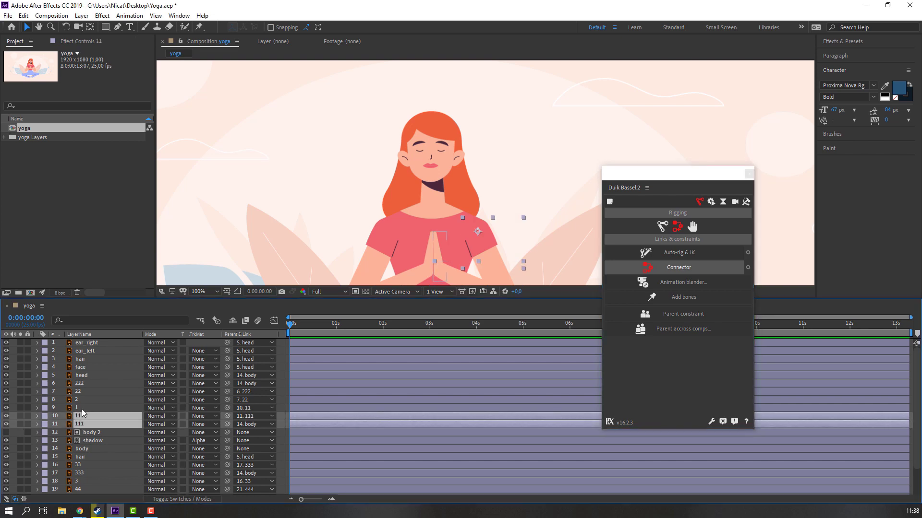
left_click(79, 408, "ctrl")
scroll(432, 192, "down", 3)
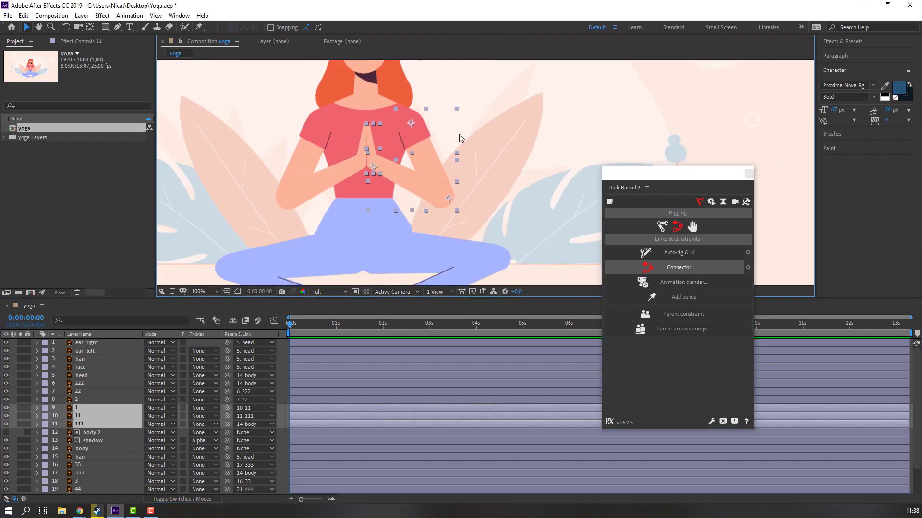
left_click(685, 255)
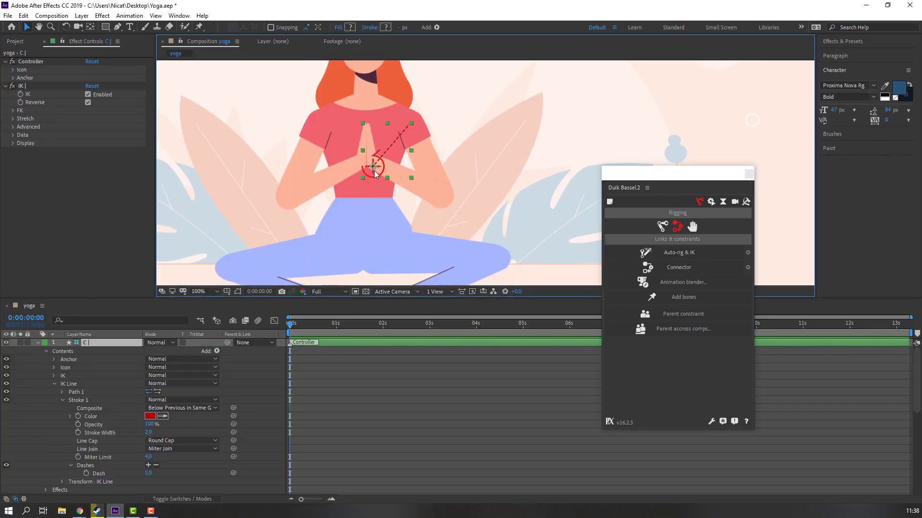
mouse_move(377, 167)
left_mouse_down()
mouse_move(410, 169)
mouse_move(373, 167)
left_mouse_up()
left_click(38, 342)
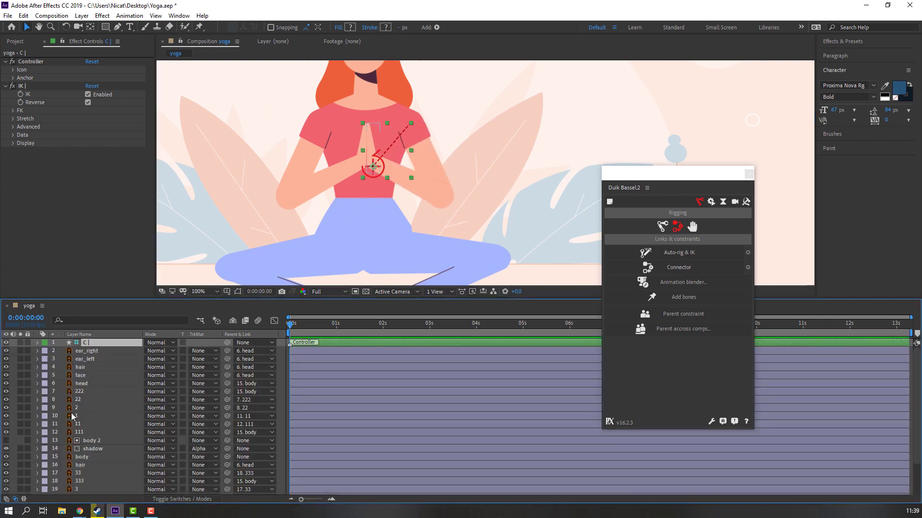
Step: Create an IK controller for arm layers 2, 22 and 222 with Auto-rig & IK, test-move it and undo the move
left_click(290, 161)
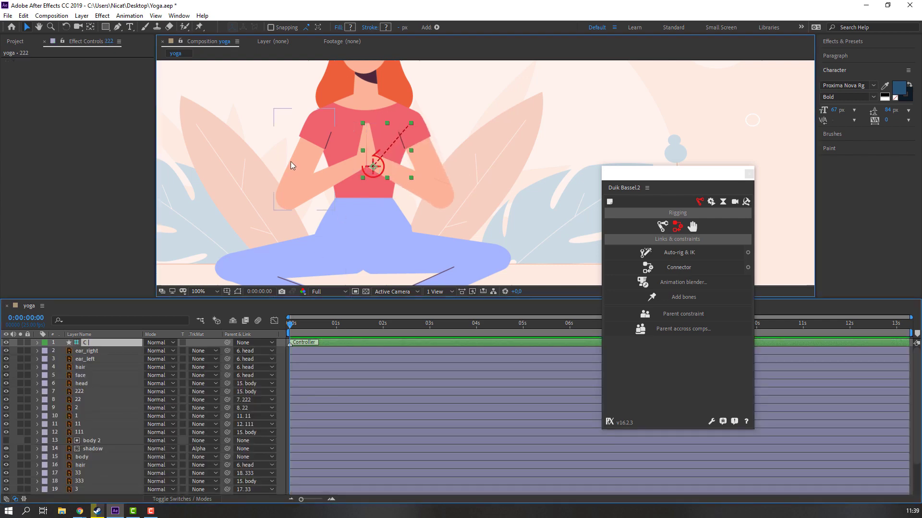
left_click(77, 403, "ctrl")
left_click(79, 408, "ctrl")
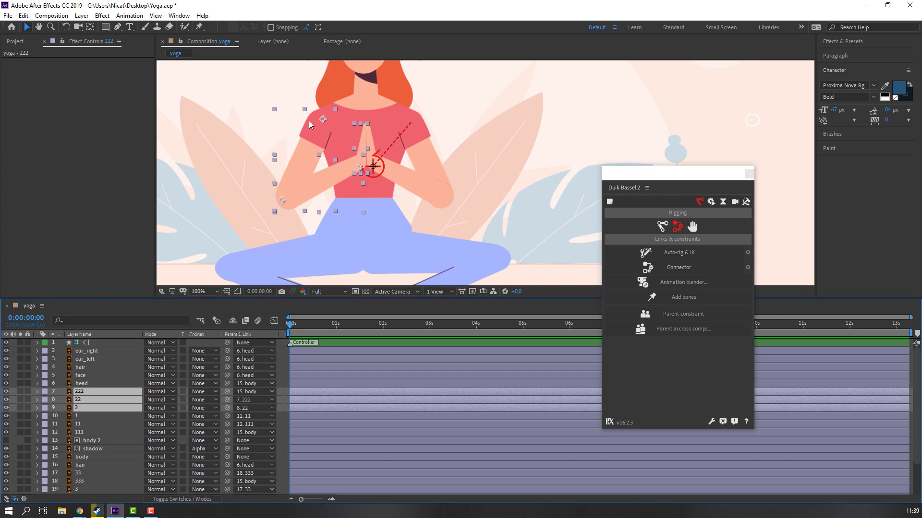
left_click(687, 252)
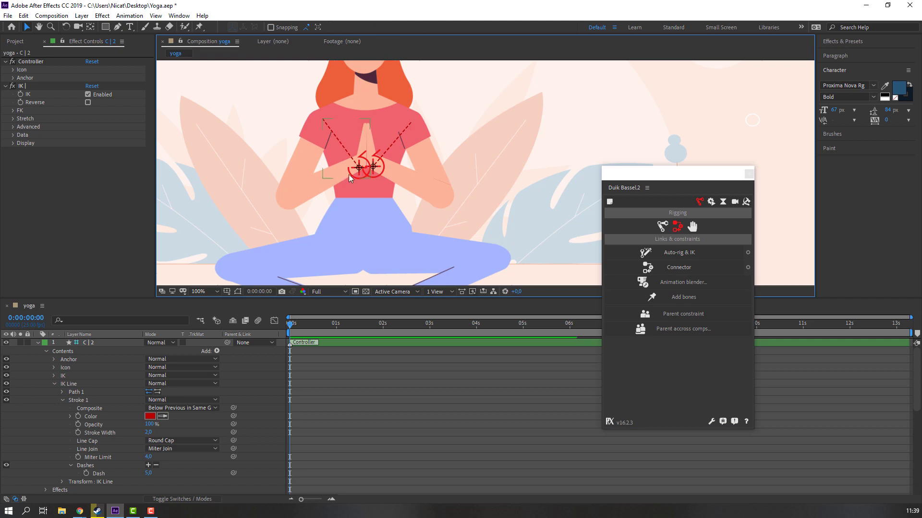
left_click_drag(352, 174, 345, 179)
key("ctrl+z")
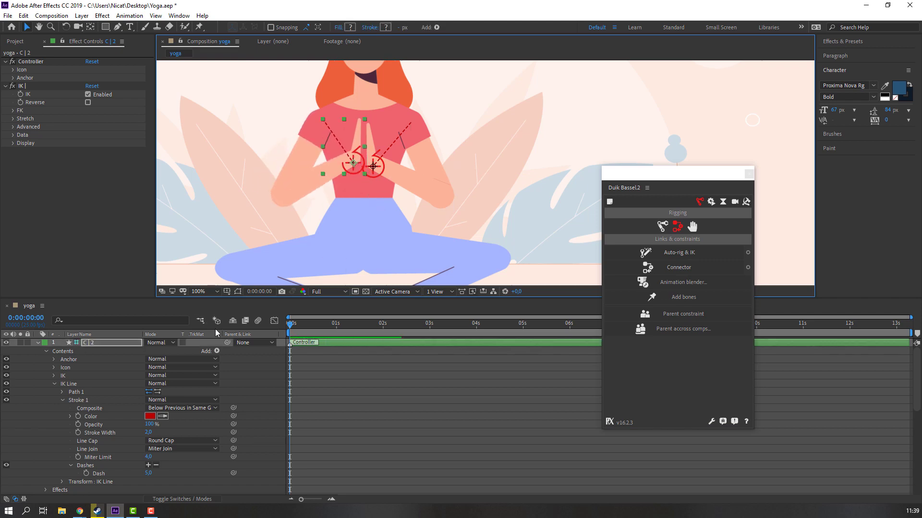
left_click(38, 343)
Step: Create an IK controller for leg layers 4, 44 and 444 with Auto-rig & IK, test-move it and undo the move
scroll(96, 408, "down", 3)
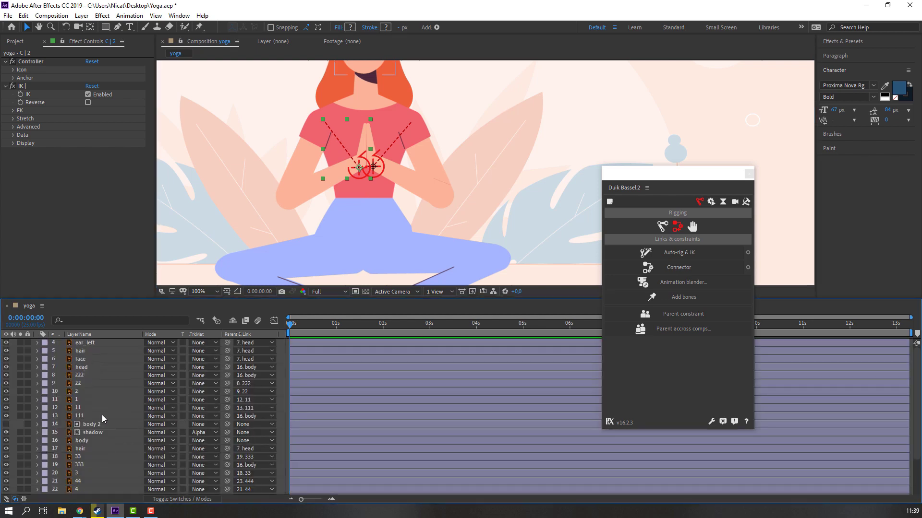
left_click(81, 476)
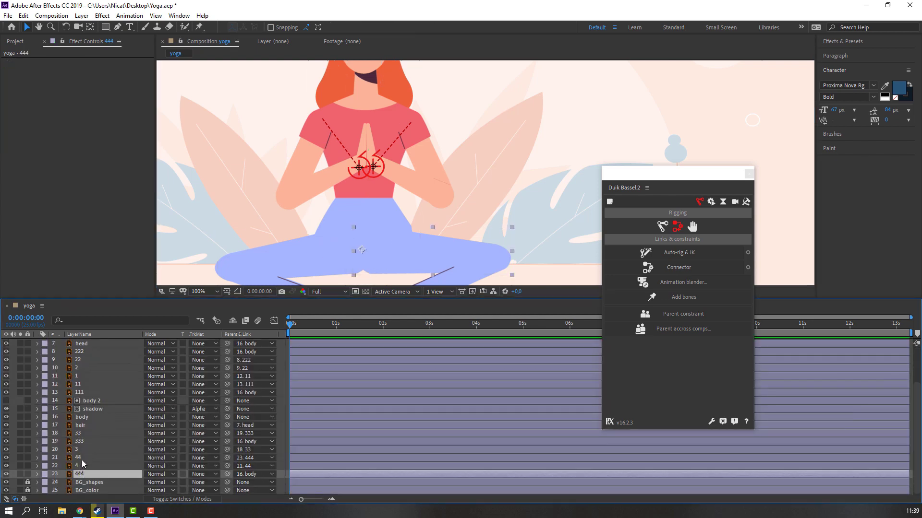
left_click(83, 459, "shift")
scroll(336, 216, "down", 3)
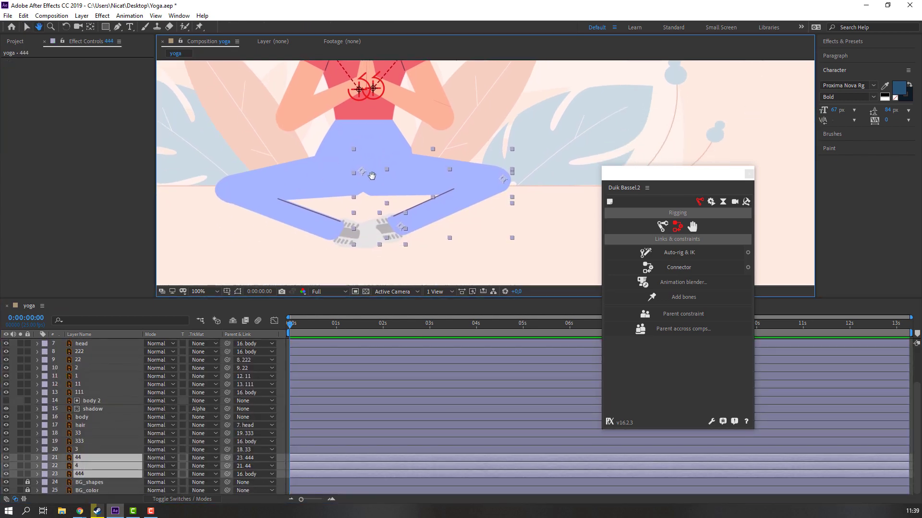
left_click(680, 254)
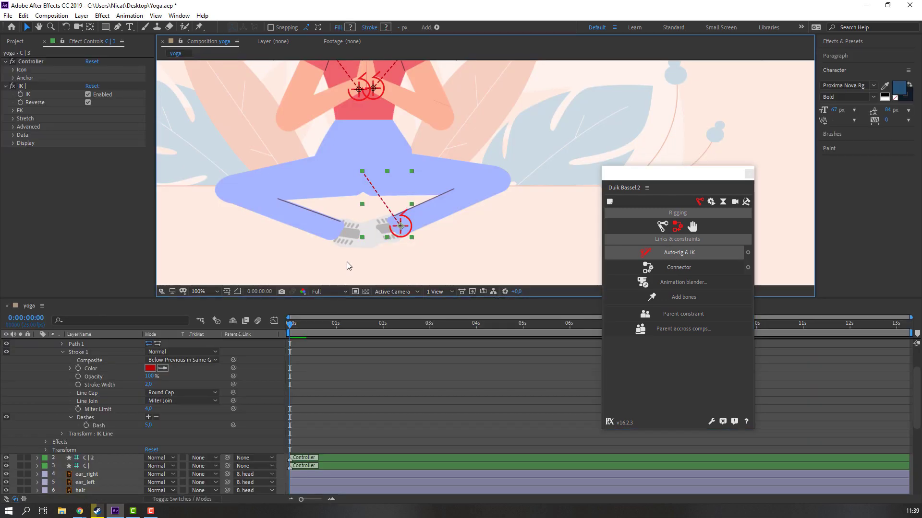
left_click_drag(405, 232, 560, 232)
key("ctrl+z")
scroll(37, 352, "up", 3)
left_click(38, 343)
Step: Create an IK controller for leg layers 3, 33 and 333 with Auto-rig & IK, test-move it and undo the move
scroll(127, 451, "down", 3)
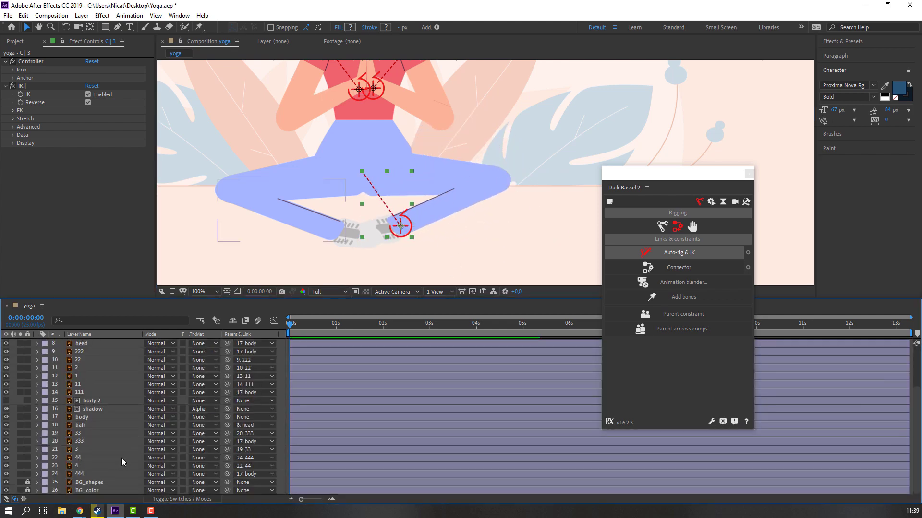
left_click(82, 434)
left_click(83, 450, "shift")
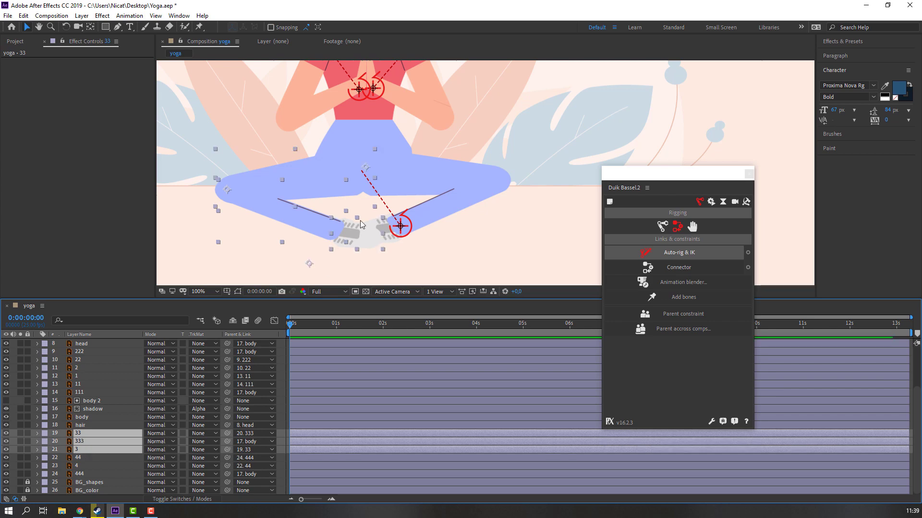
left_click(662, 252)
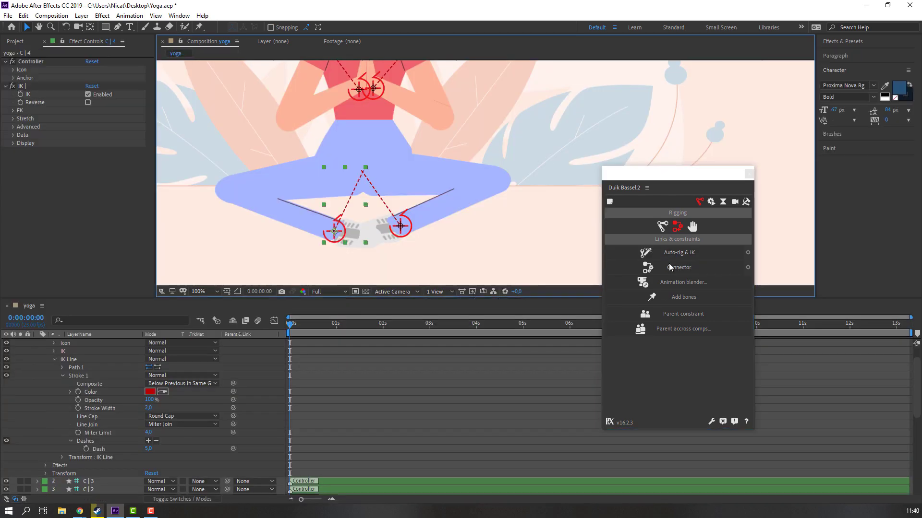
left_click_drag(331, 236, 321, 227)
key("ctrl+z")
left_click_drag(486, 144, 438, 229)
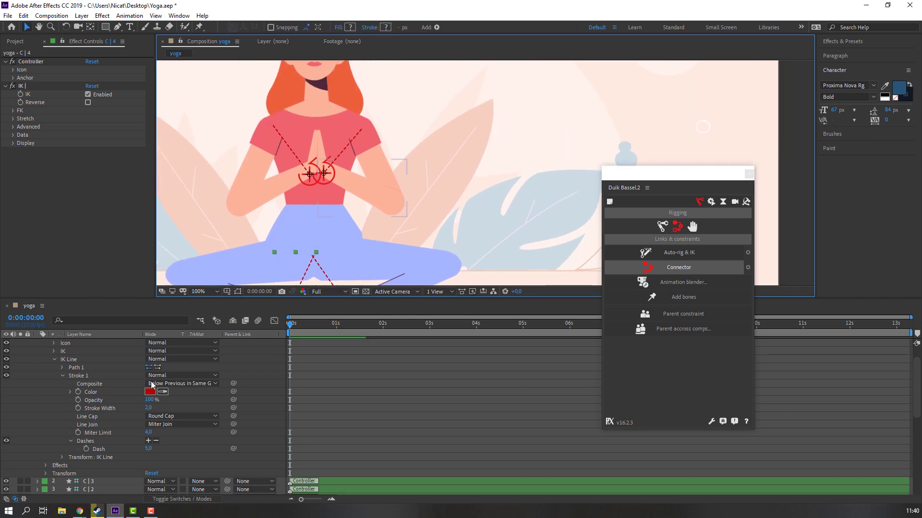
scroll(85, 419, "up", 1)
left_click(37, 343)
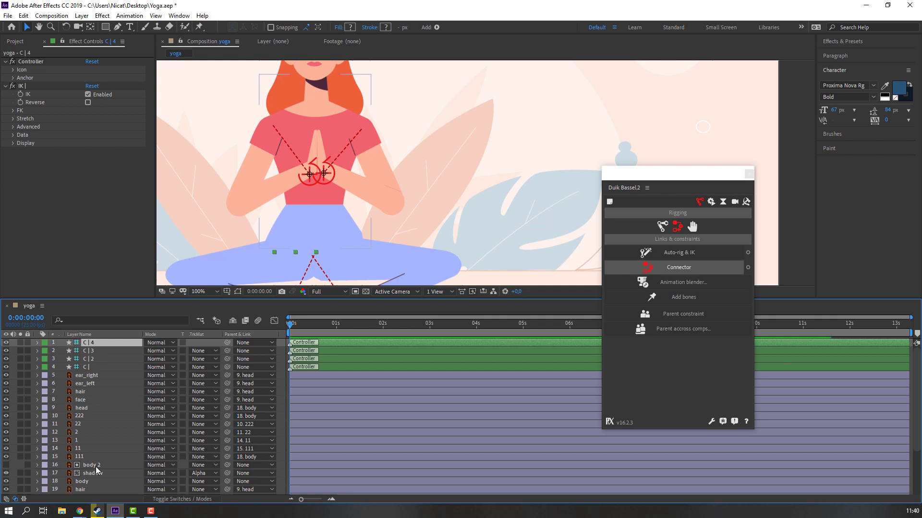
Step: Test the IK rig by moving the body layer slightly while the hands and feet stay pinned, and undo each move
left_click(91, 481)
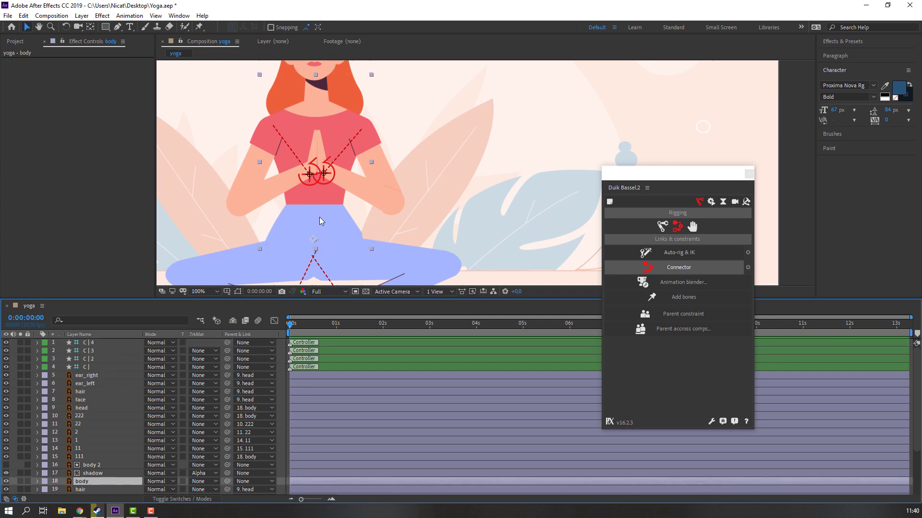
left_click_drag(319, 217, 317, 206)
key("ctrl+z")
scroll(360, 221, "down", 1)
left_click(402, 191)
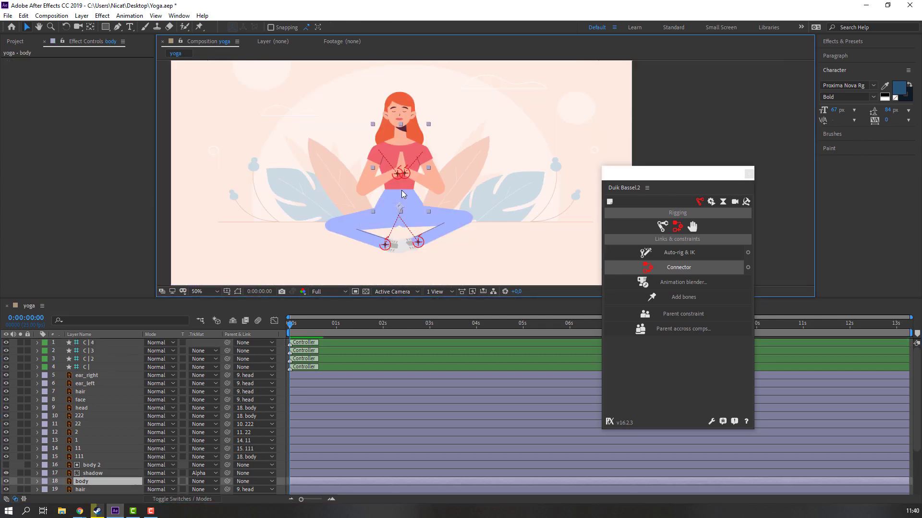
mouse_move(402, 191)
left_mouse_down()
mouse_move(409, 189)
mouse_move(396, 196)
mouse_move(400, 188)
left_mouse_up()
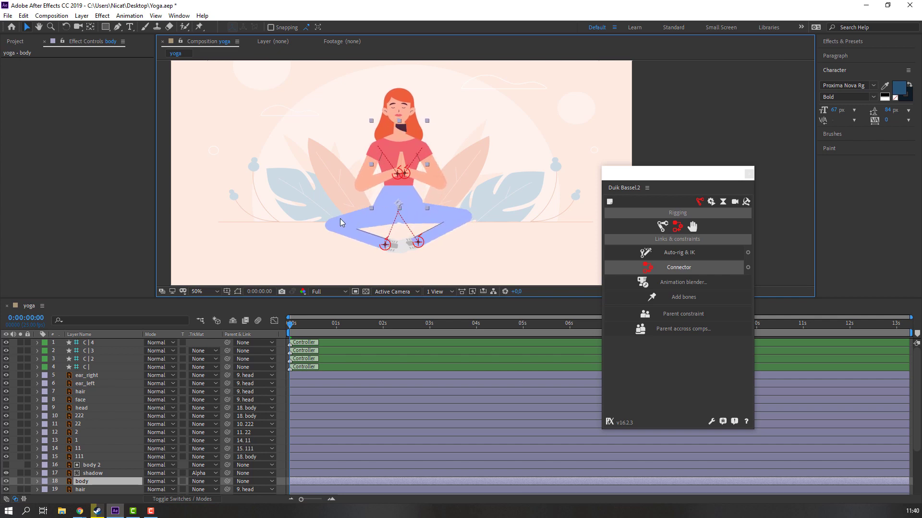
key("ctrl+z")
Step: Test the IK rig by rotating the body layer slightly, and undo the rotation
scroll(96, 468, "down", 1)
key("r")
left_click_drag(156, 466, 156, 465)
key("ctrl+z")
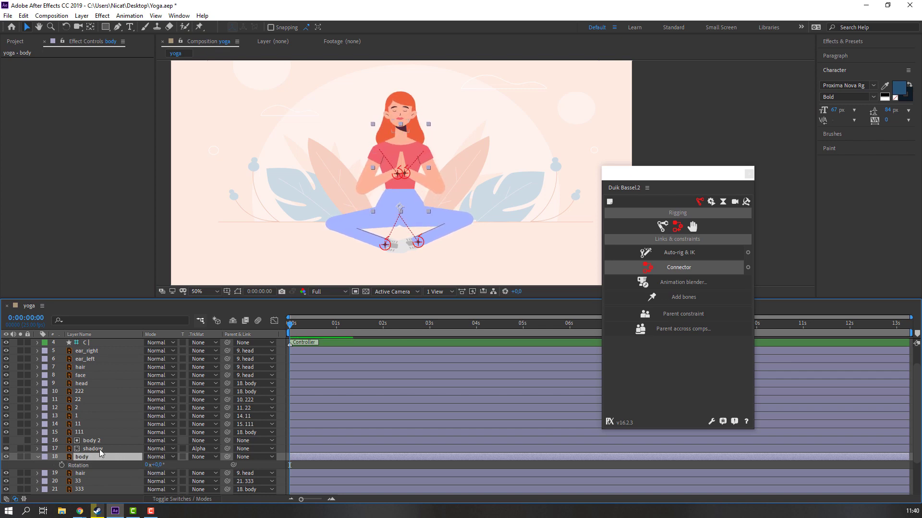
Step: Parent the shadow layer to the head layer and the body 2 matte layer to the body layer
left_click(100, 453)
left_click_drag(227, 449, 89, 384)
left_click(99, 447)
left_click(98, 442)
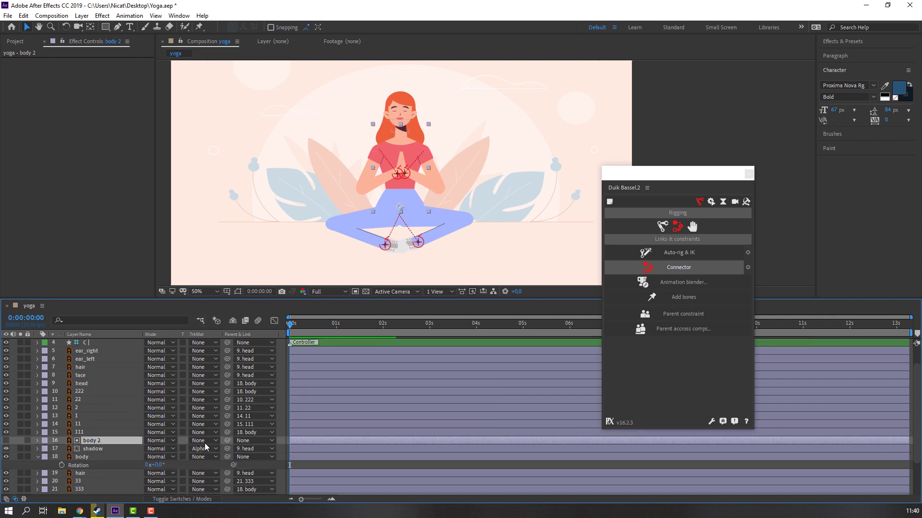
left_click_drag(230, 443, 90, 461)
Step: Check the neck shadow and its matte with a small body rotation, and undo that rotation
mouse_move(158, 465)
left_mouse_down()
mouse_move(149, 465)
mouse_move(181, 465)
mouse_move(164, 465)
left_mouse_up()
key("ctrl+z")
left_click(37, 457)
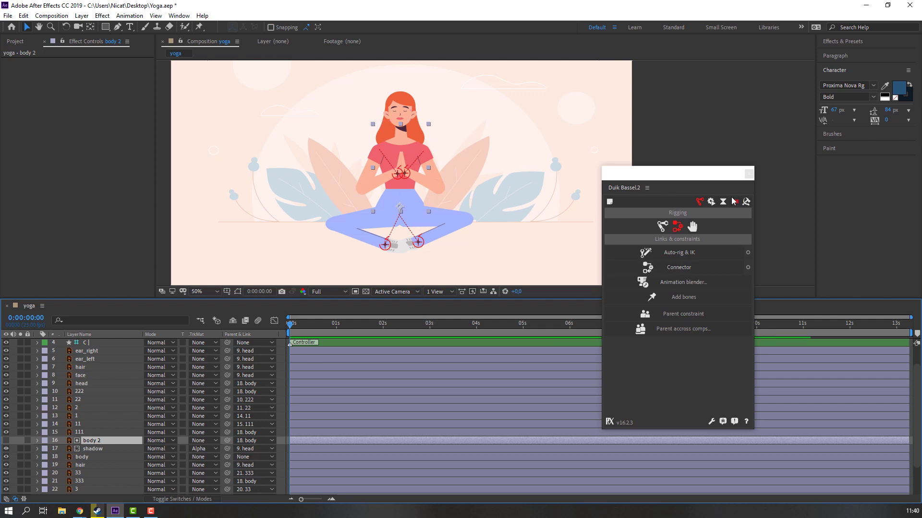
Step: Close the Duik Bassel.2 panel
left_click_drag(702, 177, 701, 180)
left_click(748, 178)
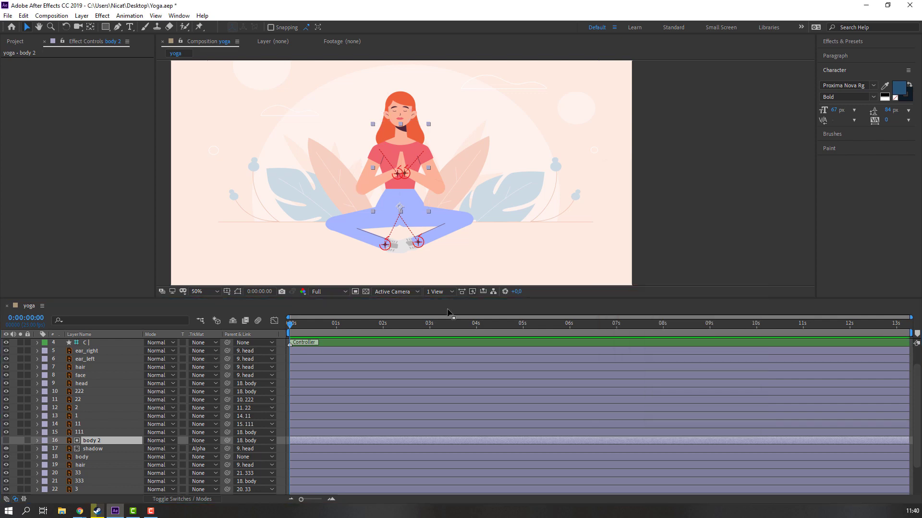
scroll(75, 396, "up", 1)
key("period")
left_click(285, 331)
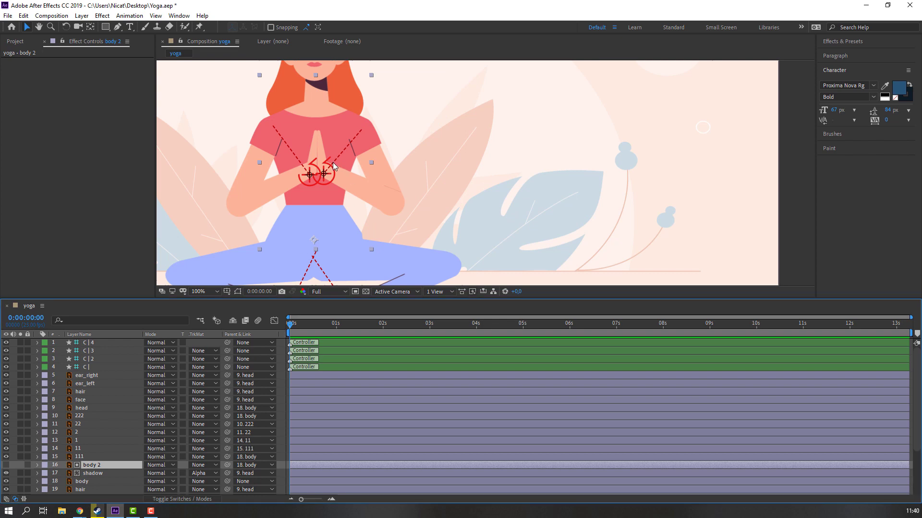
Step: Keyframe the positions of hand controllers C | and C | 2 at 0 s, and lower both by 40 px at frame 10
middle_click(333, 164)
left_click(84, 367)
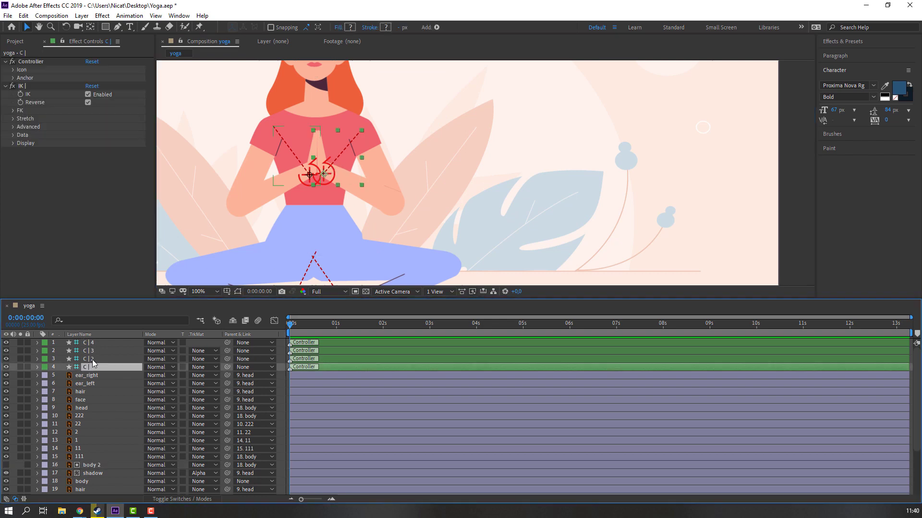
left_click(333, 173, "shift")
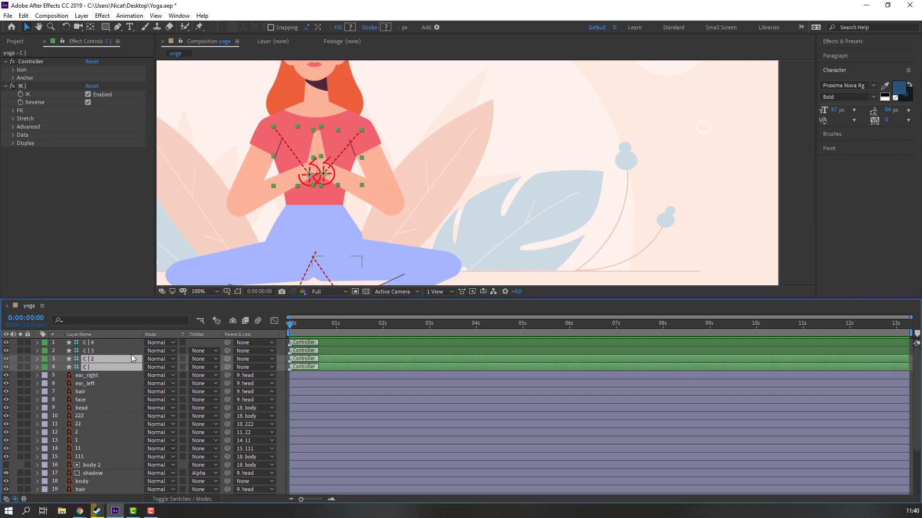
key("p")
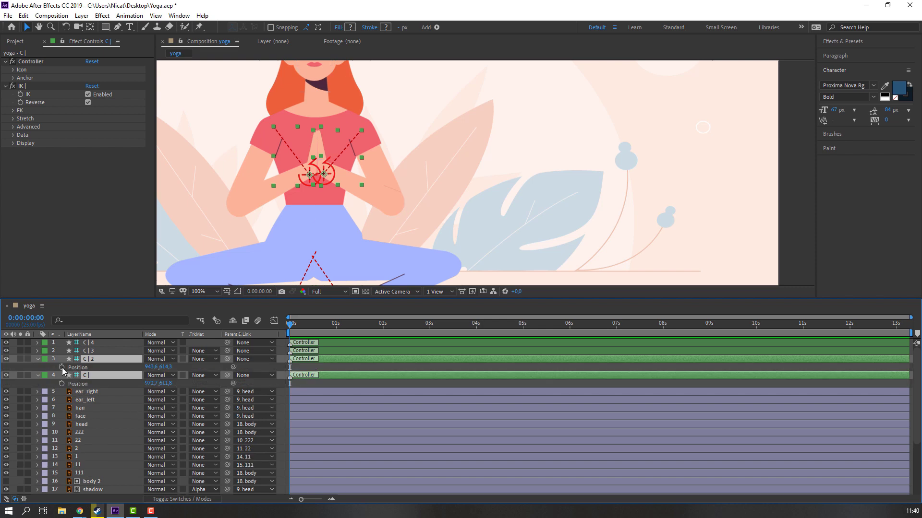
left_click(62, 367)
left_click(62, 383)
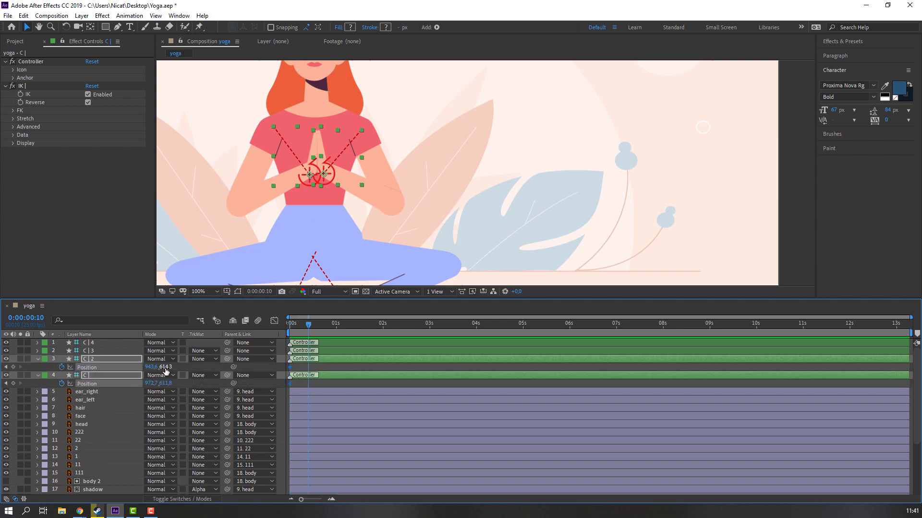
left_click_drag(166, 370, 182, 372)
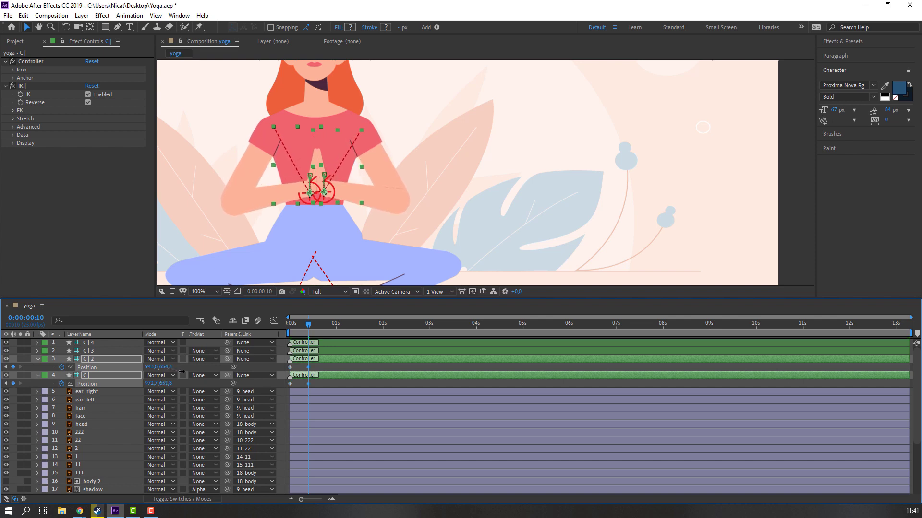
Step: At frame 20, keyframe both hand controllers back at their starting heights, Y 614.3 for C | 2 and 611.8 for C |
mouse_move(305, 324)
left_mouse_down()
mouse_move(290, 326)
mouse_move(310, 335)
left_mouse_up()
key("space")
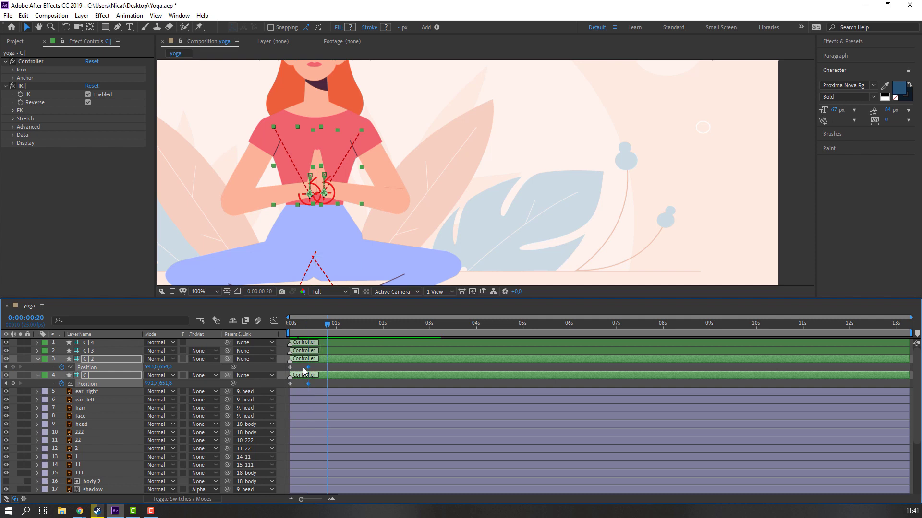
left_click(290, 368)
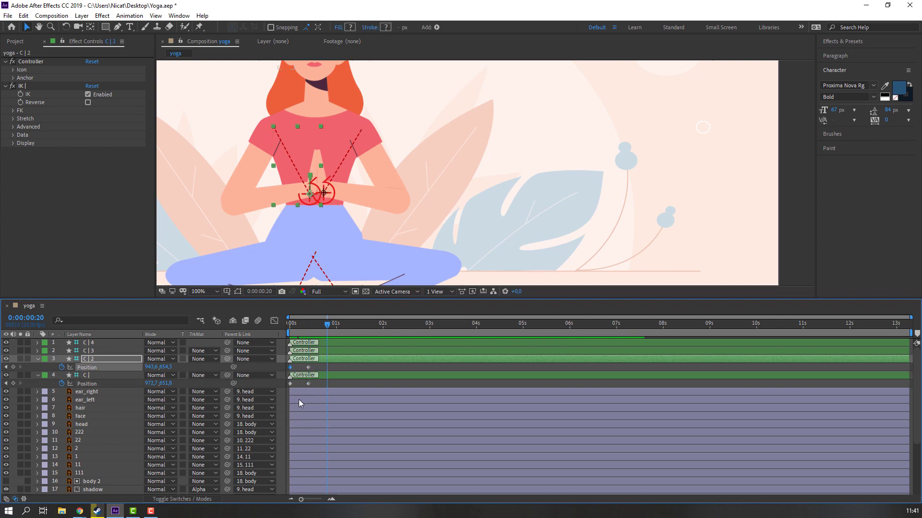
key("shift+Up")
key("shift+Up")
key("shift+Up")
key("shift+Up")
left_click(290, 384)
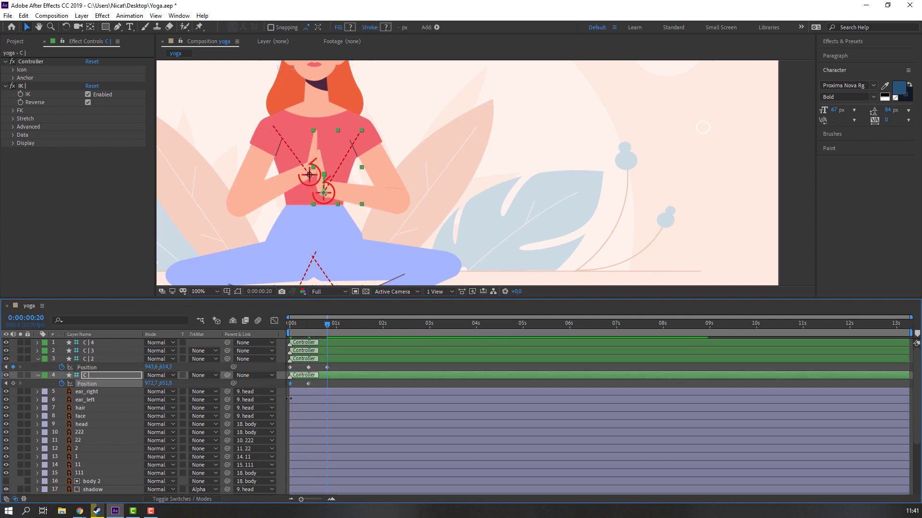
key("shift+Up")
key("shift+Up")
key("shift+Up")
key("shift+Up")
Step: Apply Easy Ease to all position keyframes of both hand controllers, and preview the motion with the work area ending near frame 20
left_click_drag(344, 365, 288, 391)
right_click(290, 383)
mouse_move(378, 377)
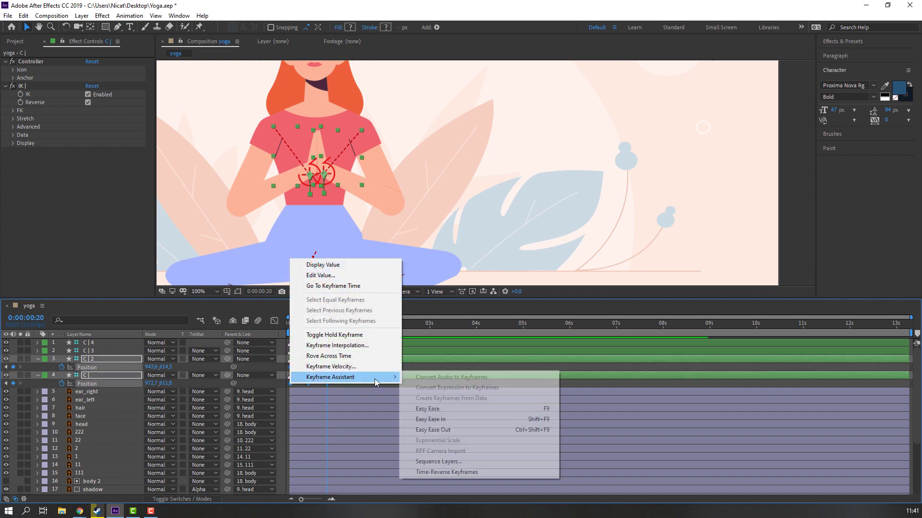
left_click(418, 408)
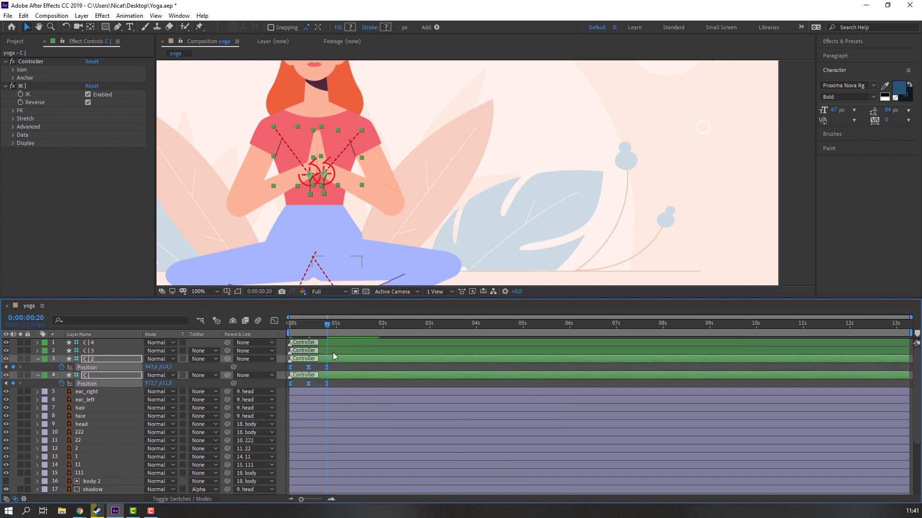
key("space")
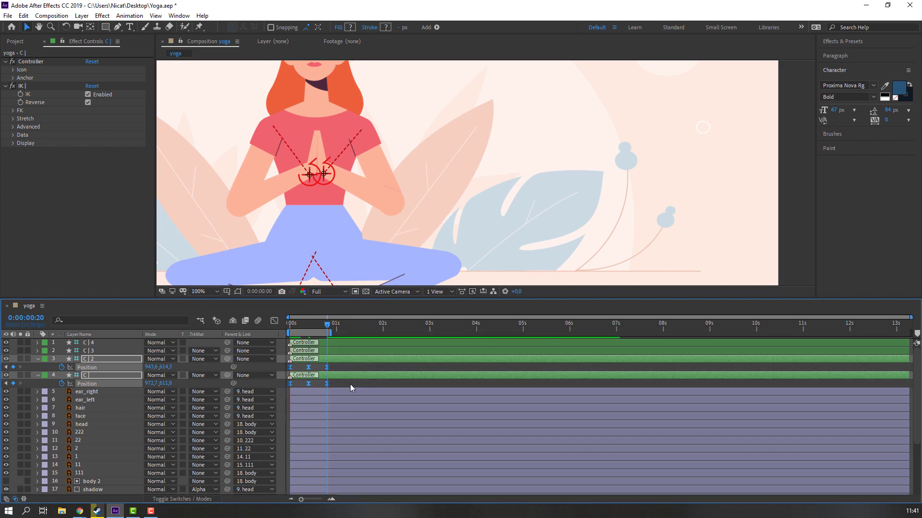
key("space")
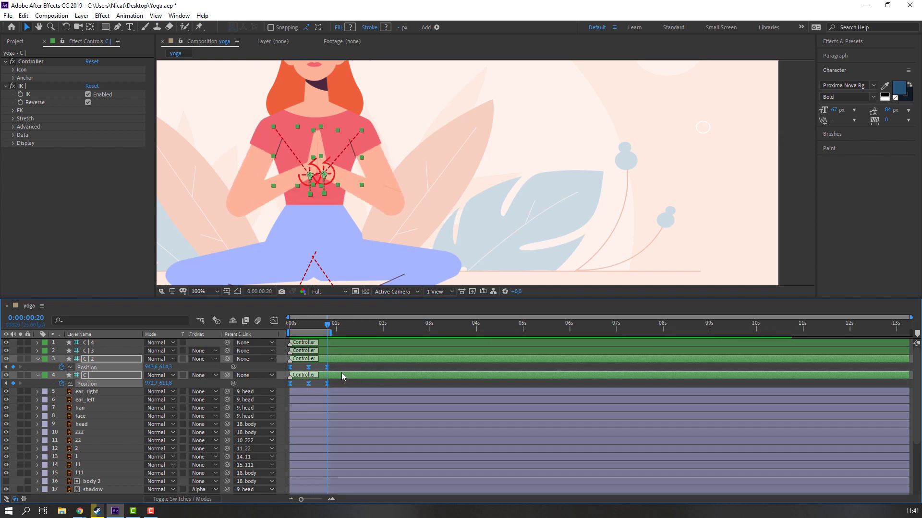
Step: Stretch the hand controller keyframes proportionally until the last ones sit at about 2:08, match the work area end, and preview the slower motion
left_click_drag(338, 366, 286, 390)
left_click_drag(348, 370, 431, 373)
left_click_drag(330, 332, 433, 334)
key("space")
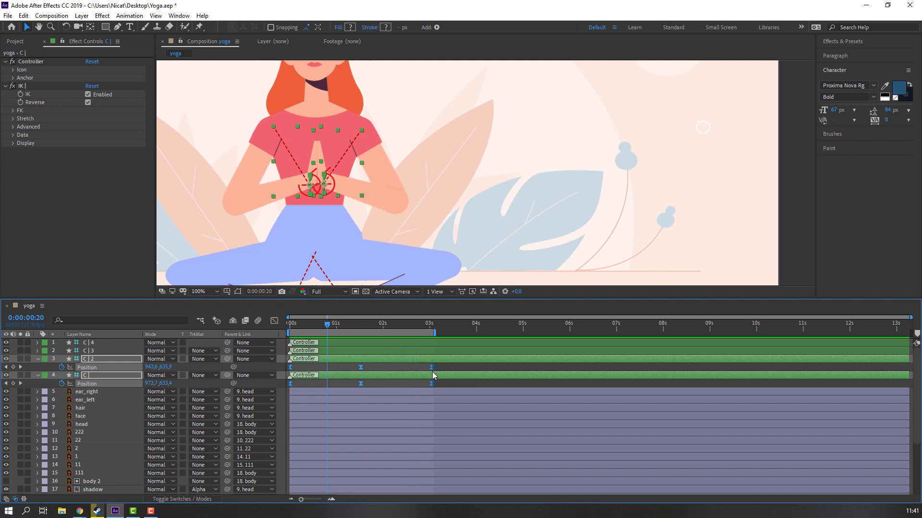
left_click_drag(434, 370, 398, 368)
left_click_drag(434, 332, 412, 332)
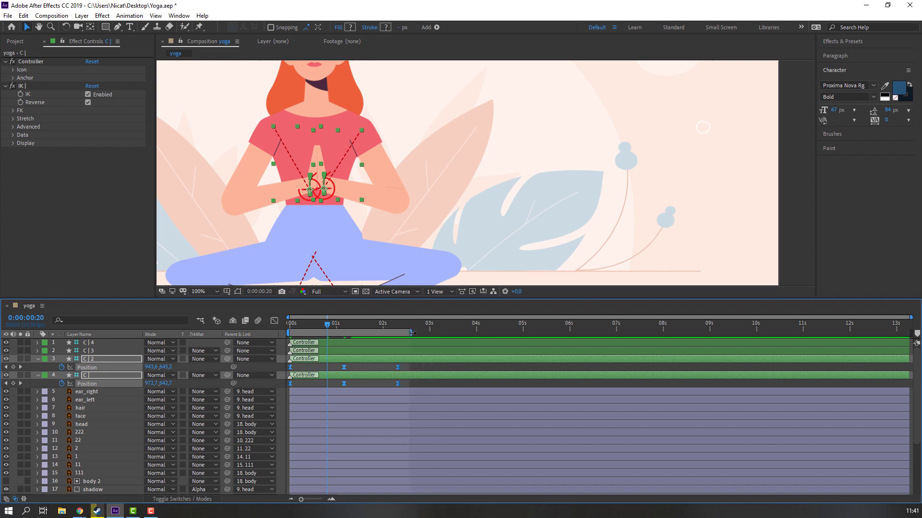
key("space")
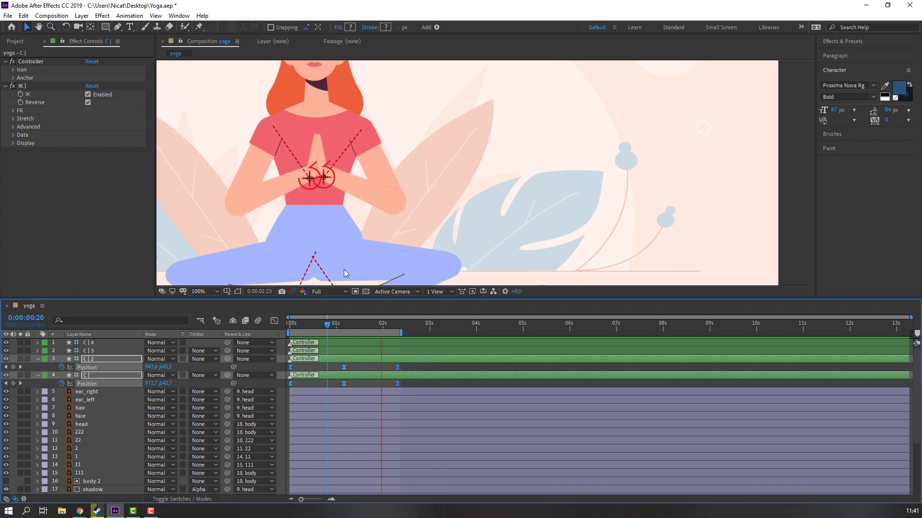
key("space")
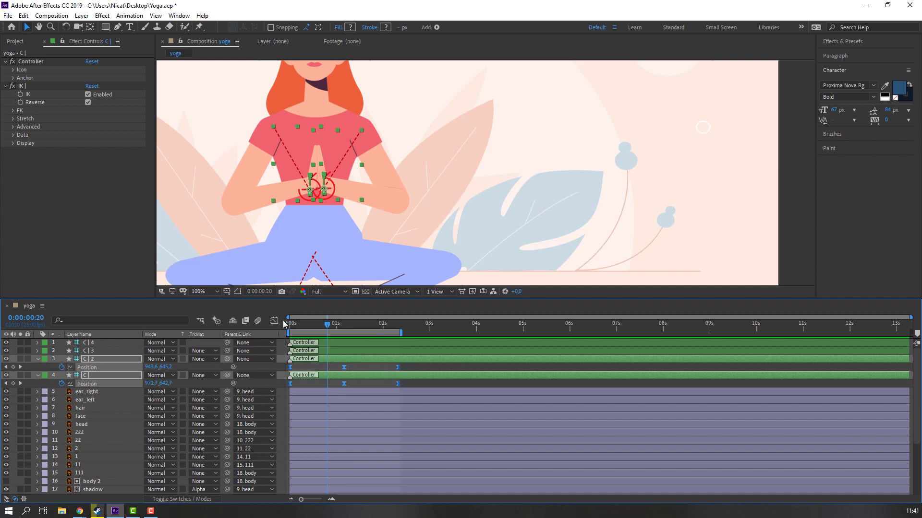
Step: In the speed graph, lengthen the easing of the first and last hand controller keyframes, and preview the result
key("shift+F3")
left_click_drag(285, 477, 311, 469)
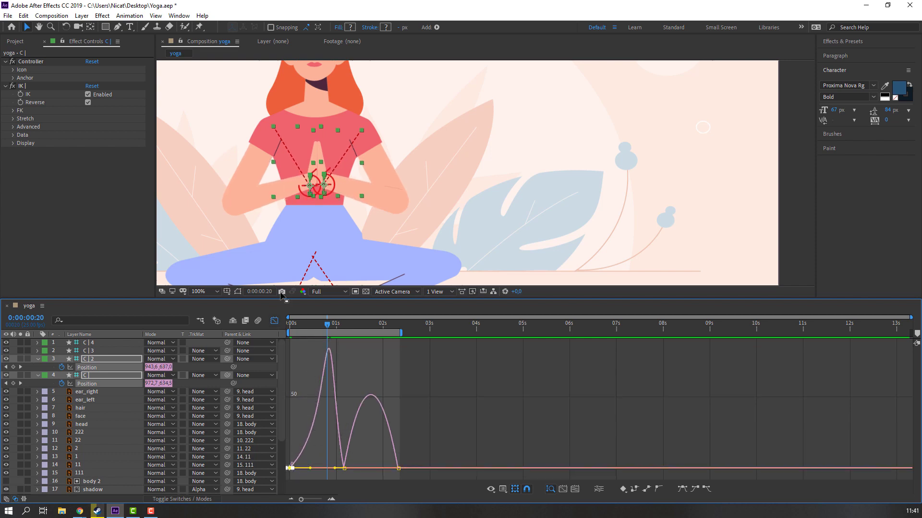
key("space")
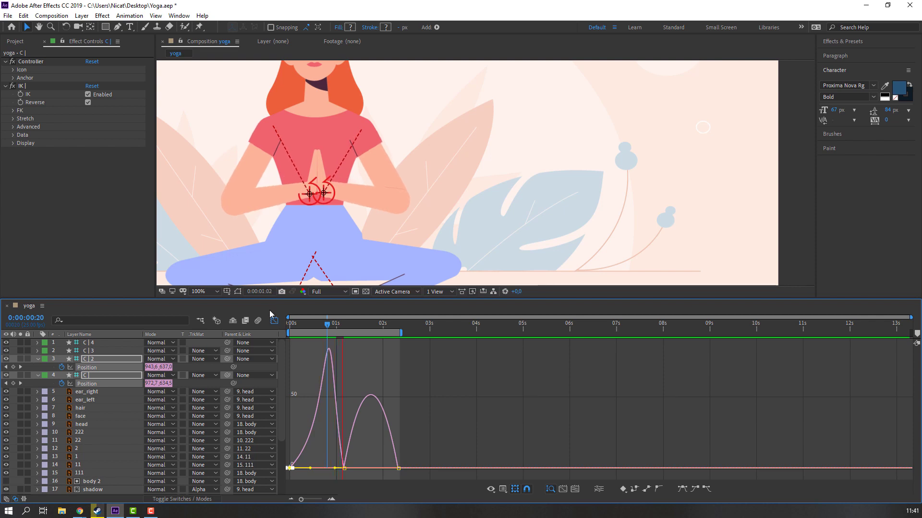
left_click_drag(427, 455, 381, 466)
key("space")
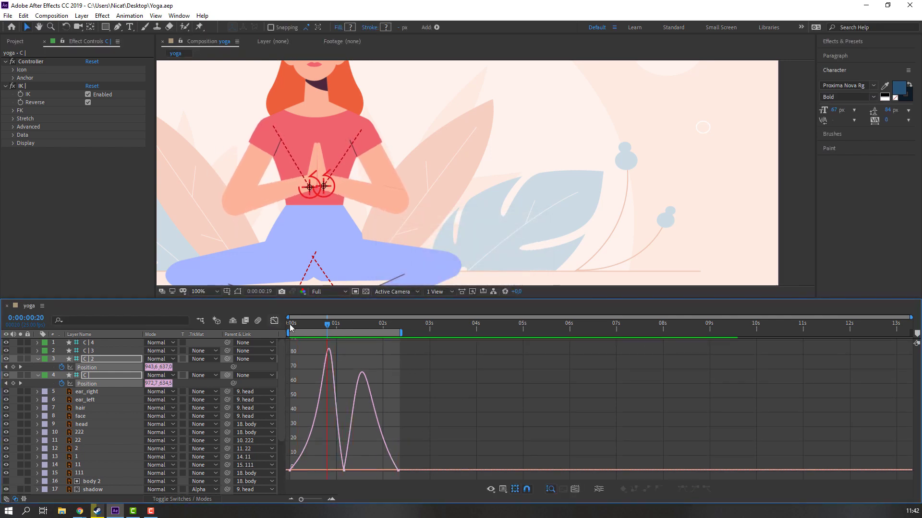
left_click(274, 320)
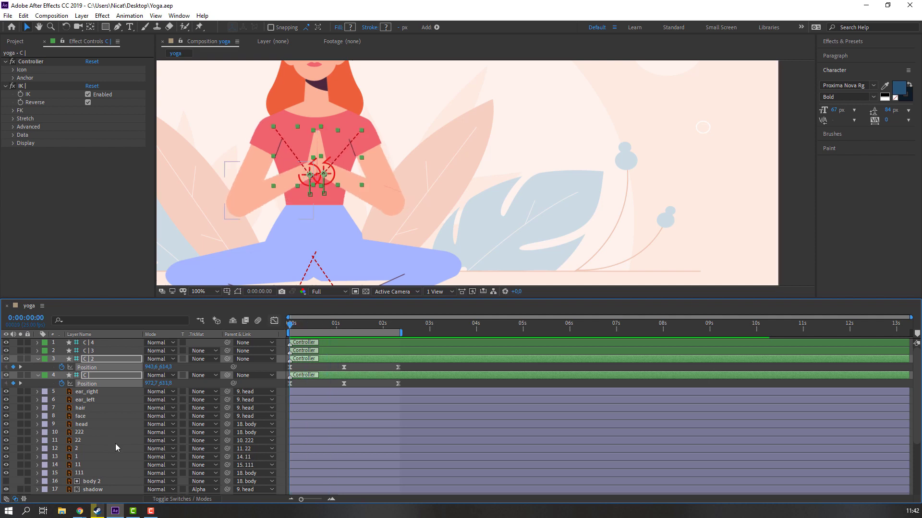
Step: Keyframe the head layer's rotation at 0° at the start and 6° at 0:00:01:04
left_click(87, 425)
key("v")
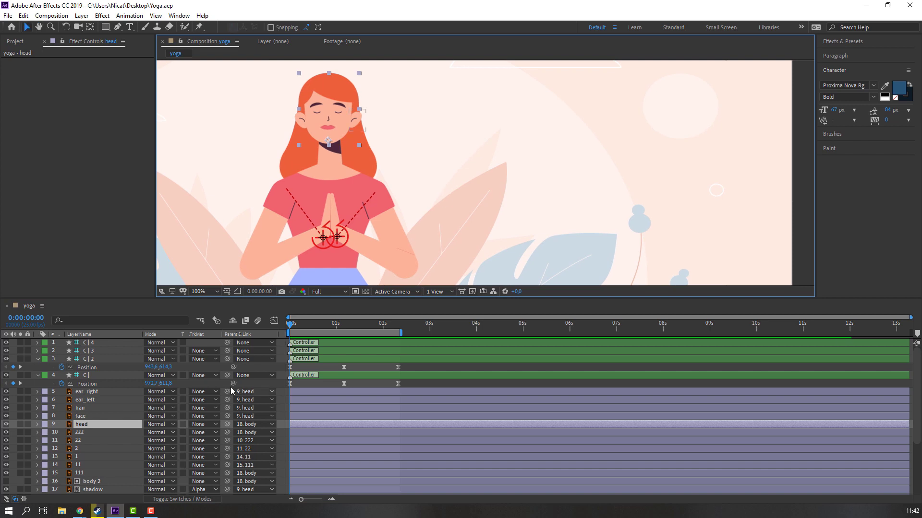
key("r")
left_click(61, 432)
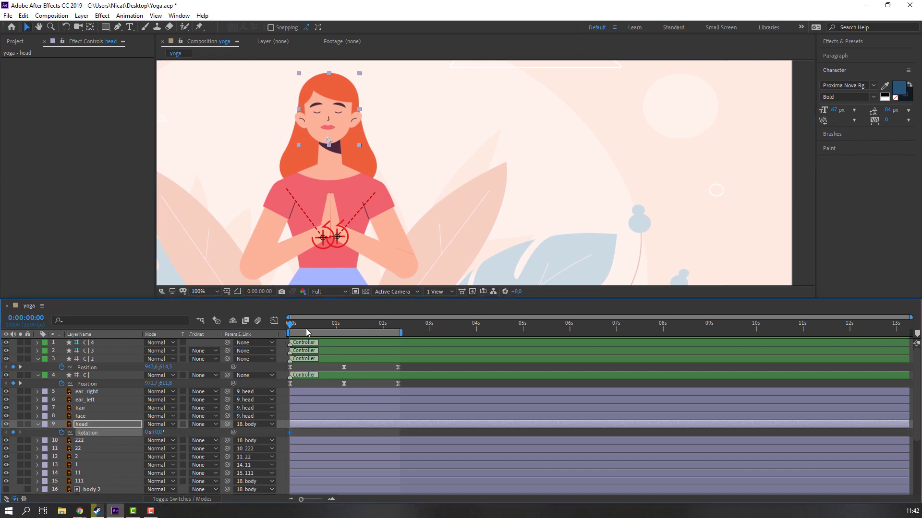
left_click_drag(299, 329, 344, 330)
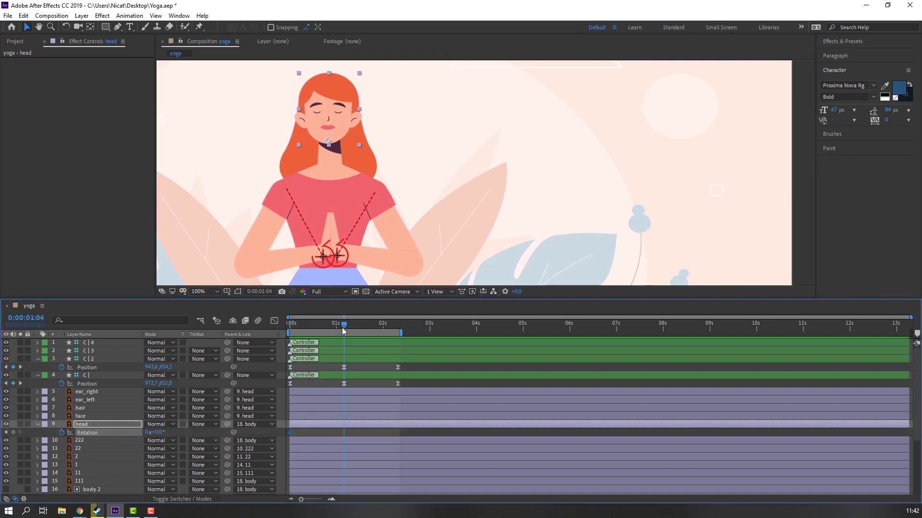
left_click_drag(160, 433, 162, 433)
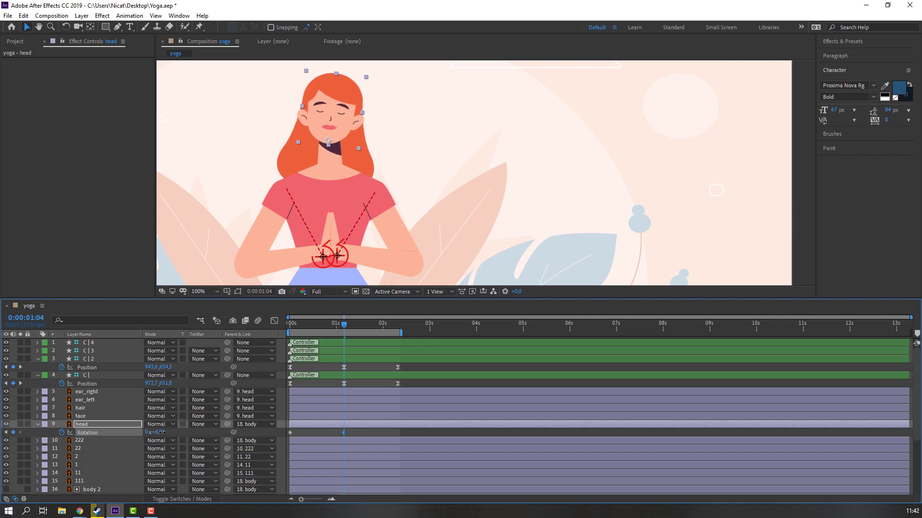
Step: Copy the head's starting rotation keyframe to 0:00:02:08, and apply Easy Ease to all three rotation keyframes
left_click_drag(332, 325, 400, 339)
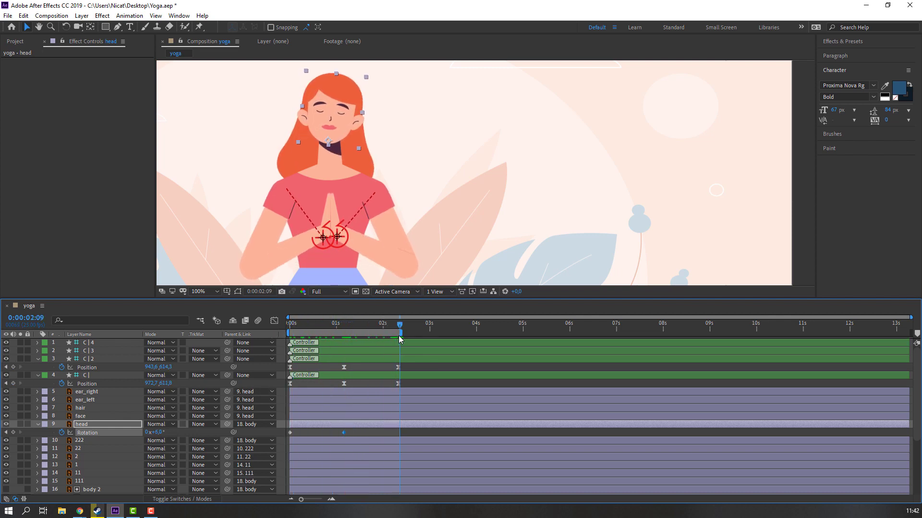
left_click(289, 432)
key("ctrl+c")
key("ctrl+v")
left_click_drag(409, 433, 282, 438)
right_click(290, 433)
mouse_move(359, 427)
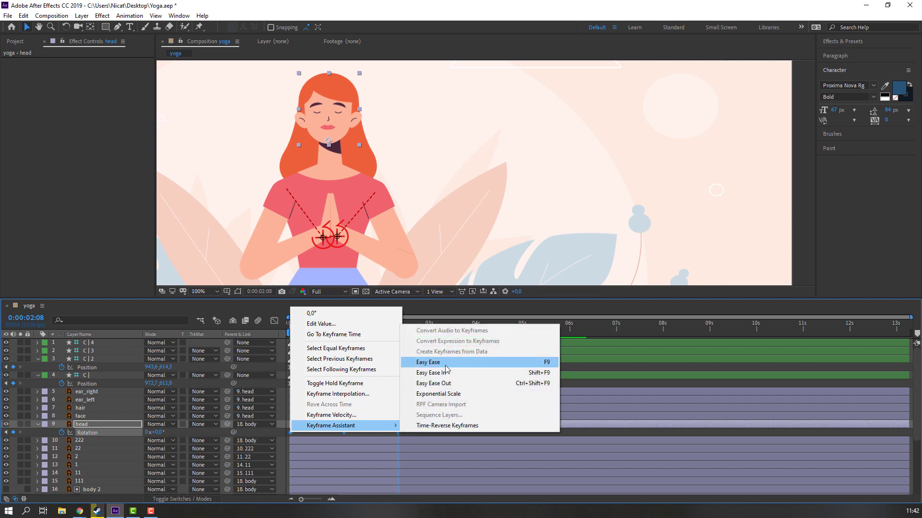
left_click(429, 362)
Step: In the speed graph, lengthen the easing of the head's first and last rotation keyframes, and preview the animation
left_click(275, 321)
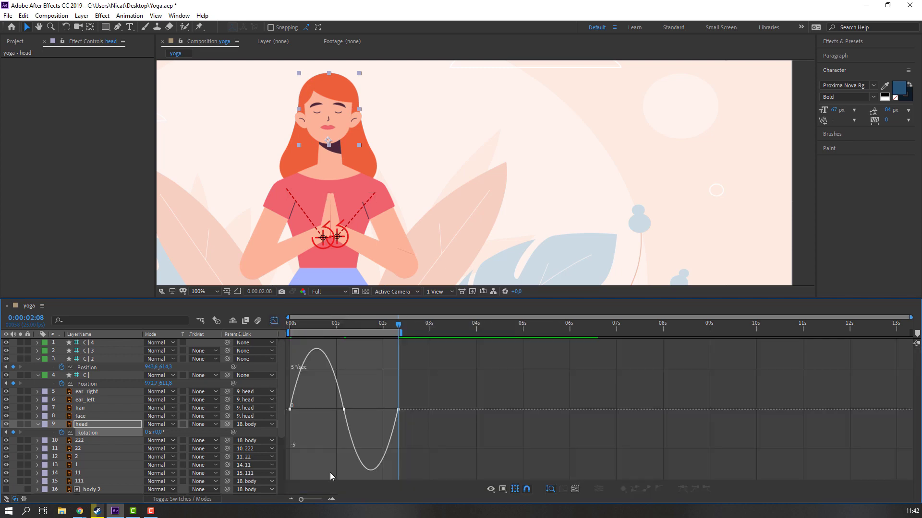
left_click_drag(267, 420, 306, 410)
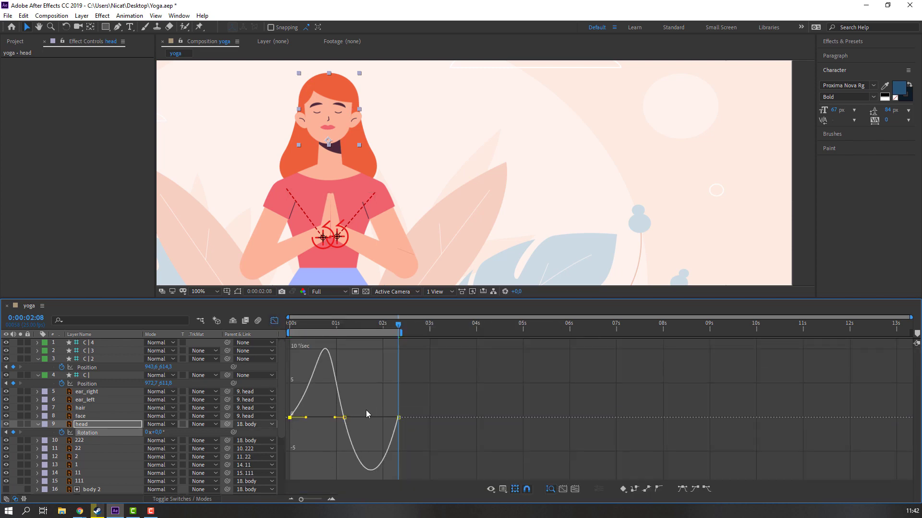
left_click_drag(405, 406, 379, 418)
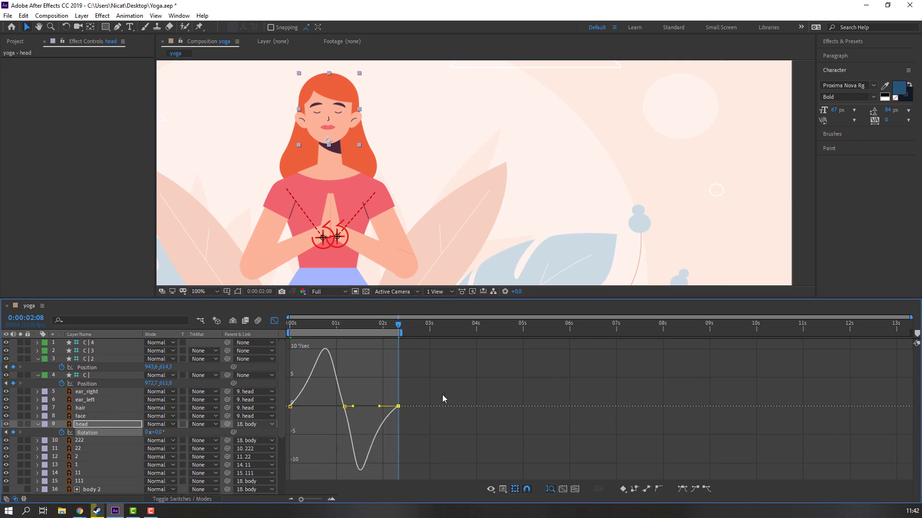
key("space")
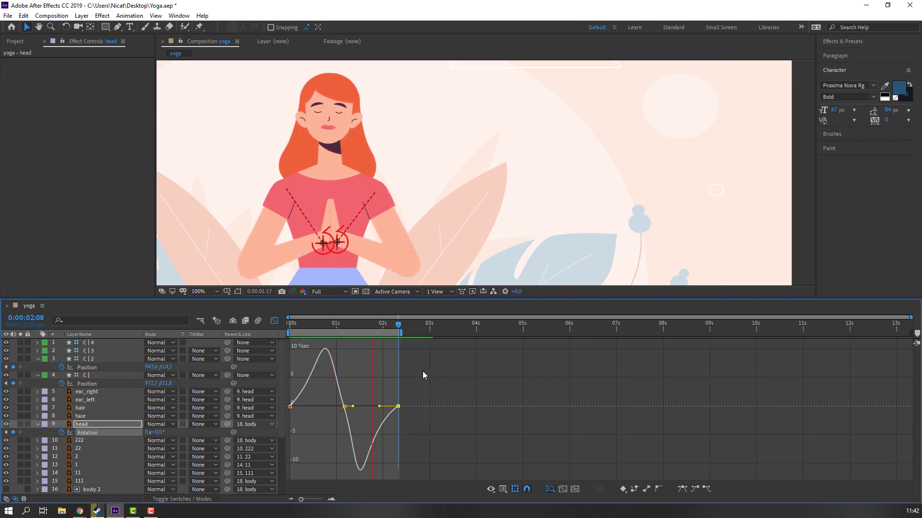
key("space")
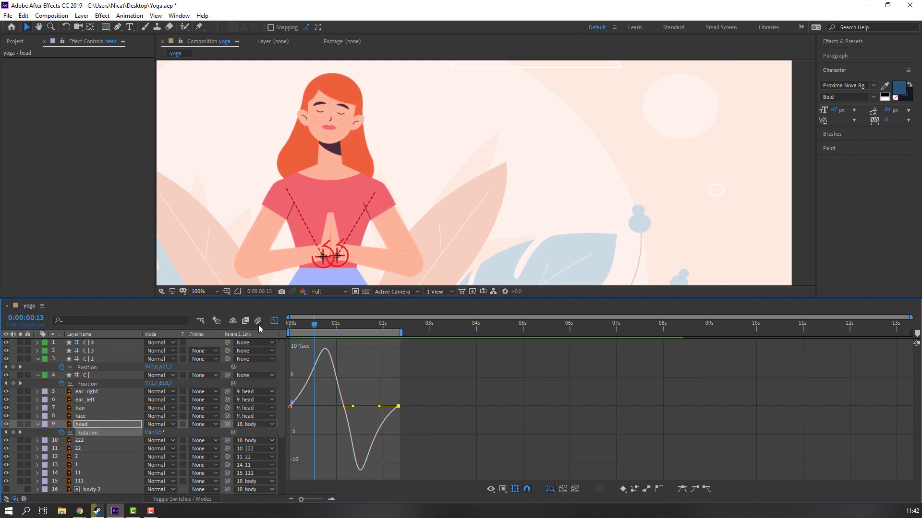
left_click(273, 321)
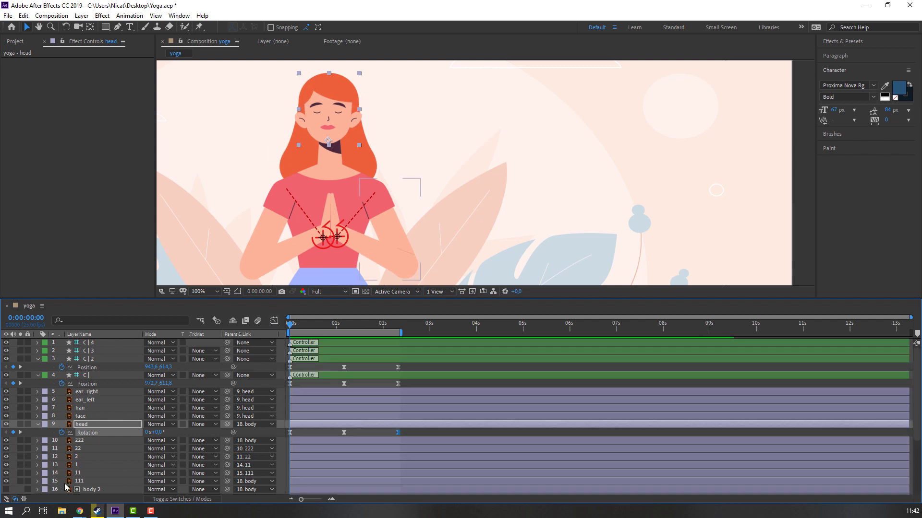
Step: Add a starting Position keyframe to the face layer at 0 s
left_click(86, 419)
scroll(298, 122, "up", 1)
left_click_drag(281, 126, 420, 223)
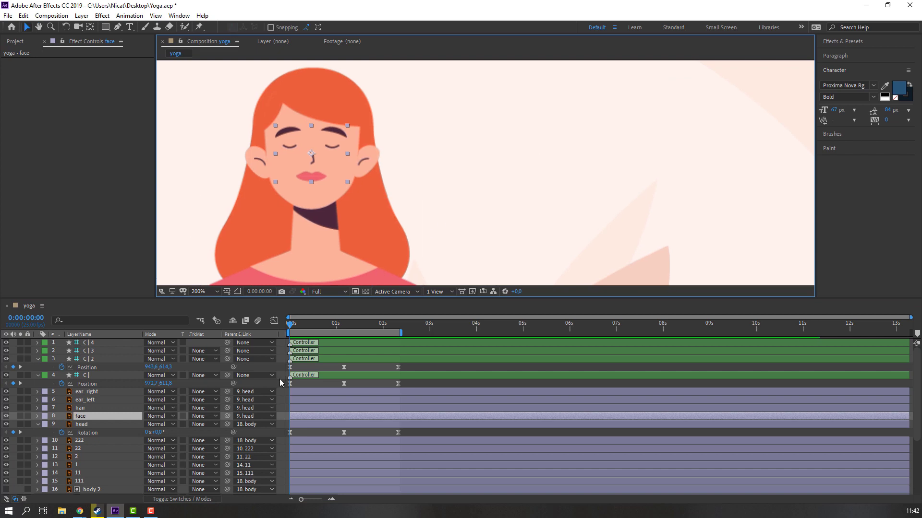
key("p")
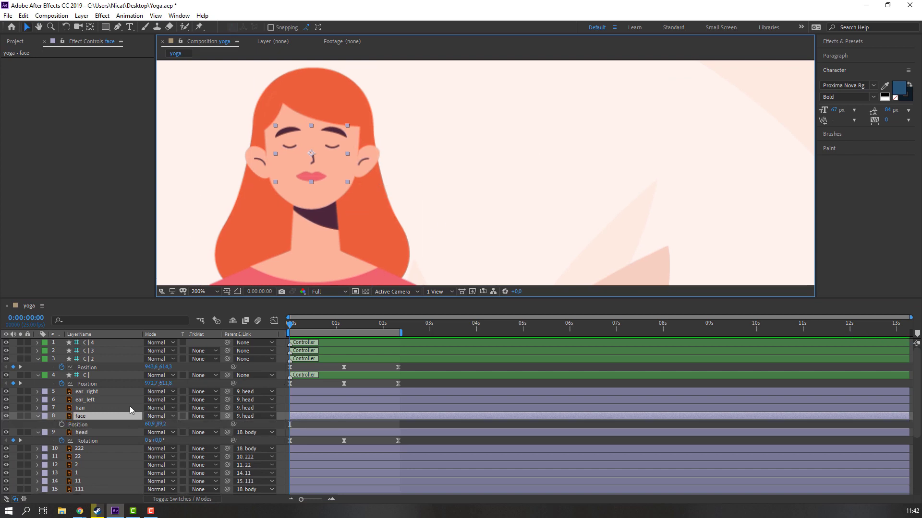
left_click(63, 425)
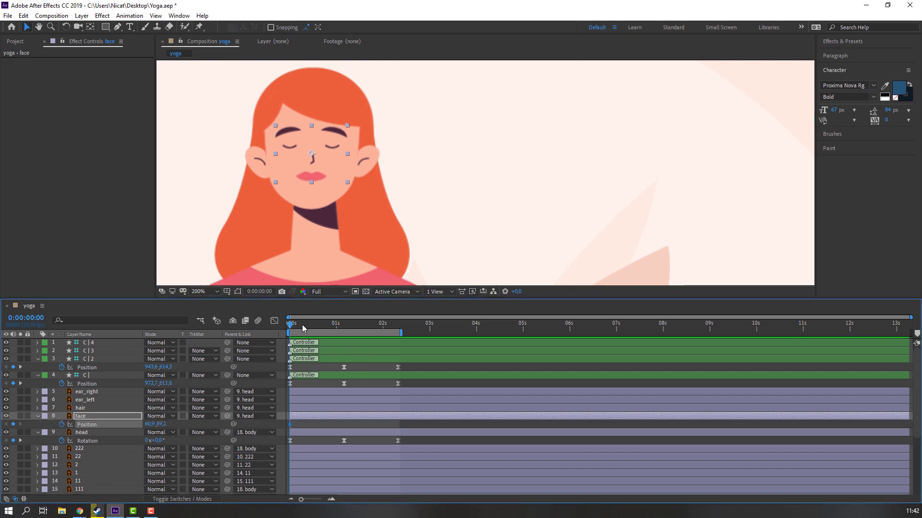
Step: Lower the face to 60,9, 98,2 at 0:00:01:04, and copy its starting Position keyframe to 0:00:02:08
left_click_drag(301, 324, 343, 325)
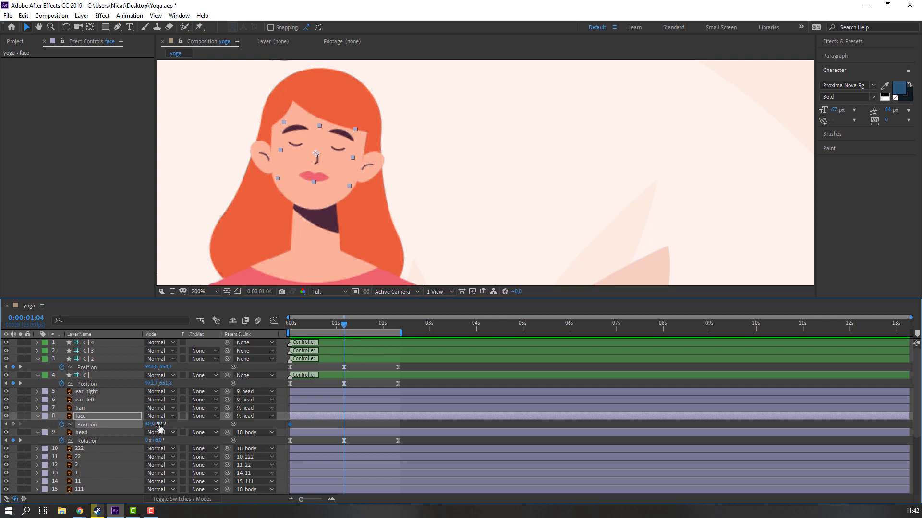
left_click_drag(161, 424, 164, 425)
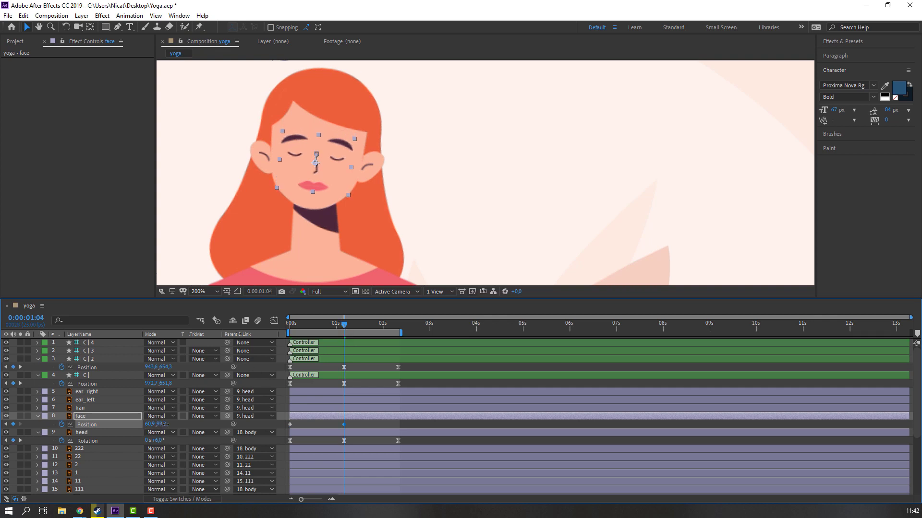
left_click_drag(343, 326, 397, 328)
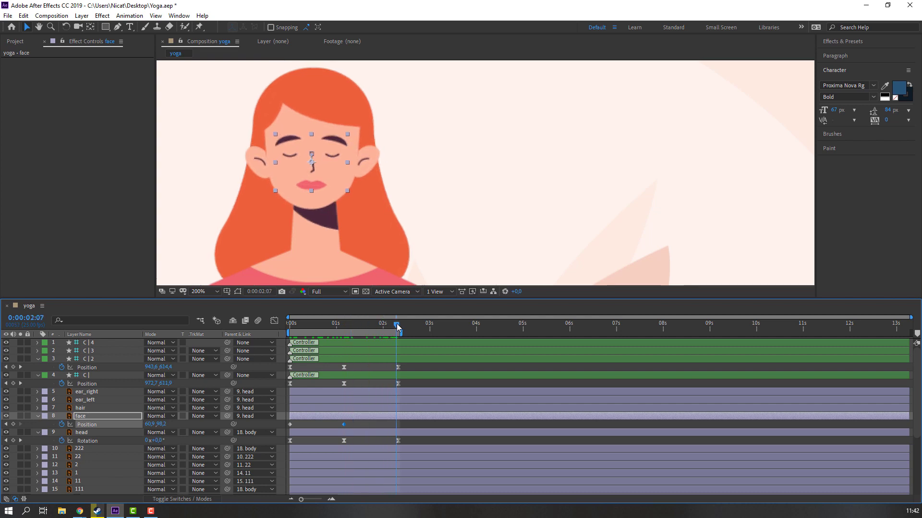
left_click(290, 425)
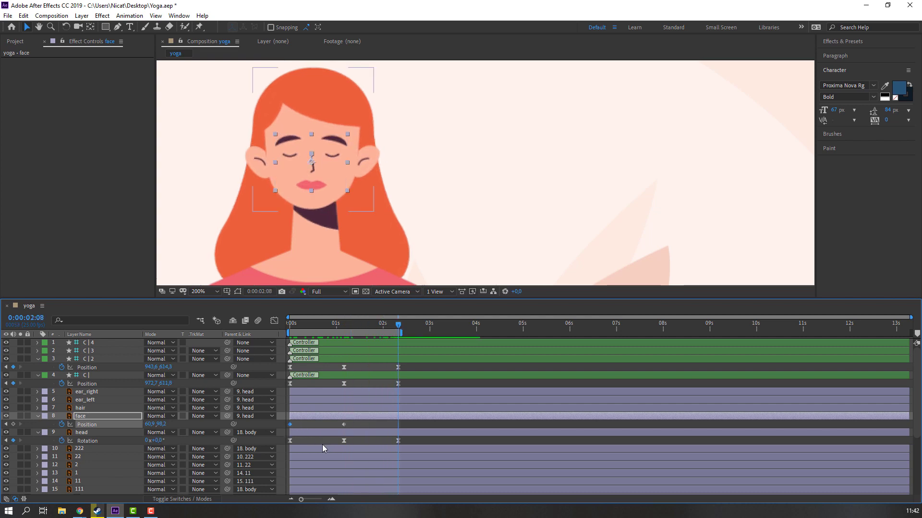
key("ctrl+c")
key("ctrl+v")
Step: Apply Easy Ease to all three of the face layer's Position keyframes, and preview the motion
left_click_drag(411, 422, 288, 426)
right_click(290, 425)
mouse_move(349, 418)
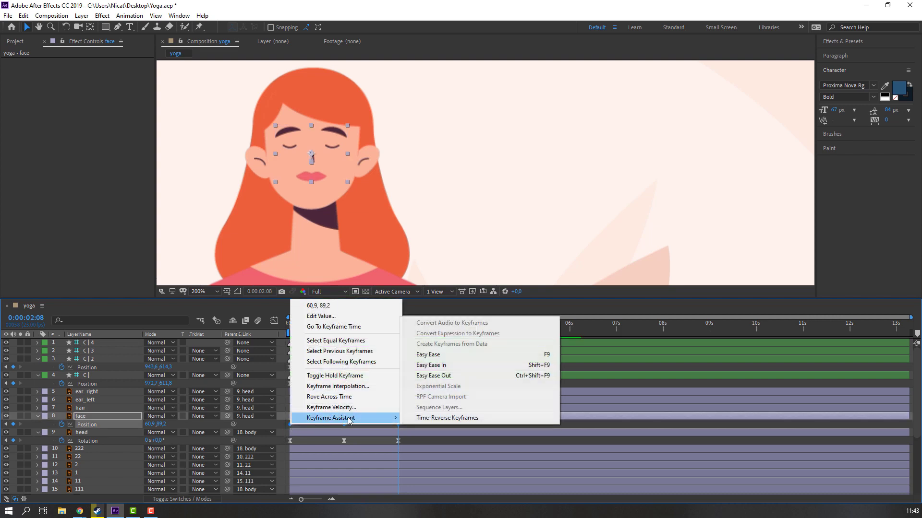
left_click(438, 366)
left_click(372, 425)
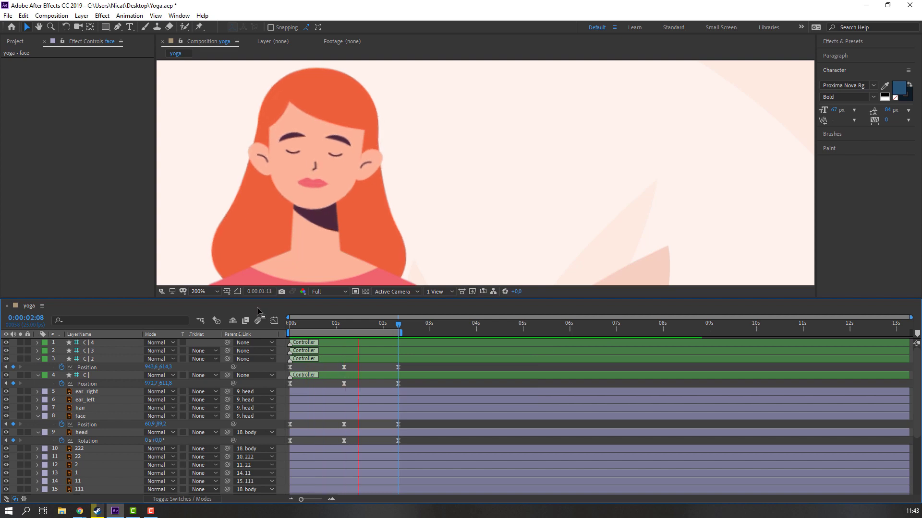
left_click_drag(314, 327, 287, 326)
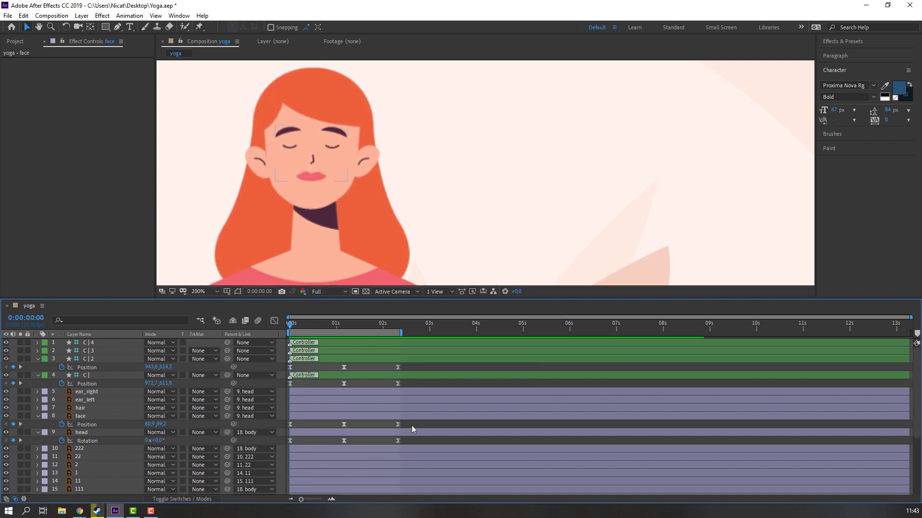
Step: In the speed graph, lengthen the easing of the face's first and last Position keyframes, and preview the result
left_click_drag(411, 425, 284, 437)
left_click(275, 320)
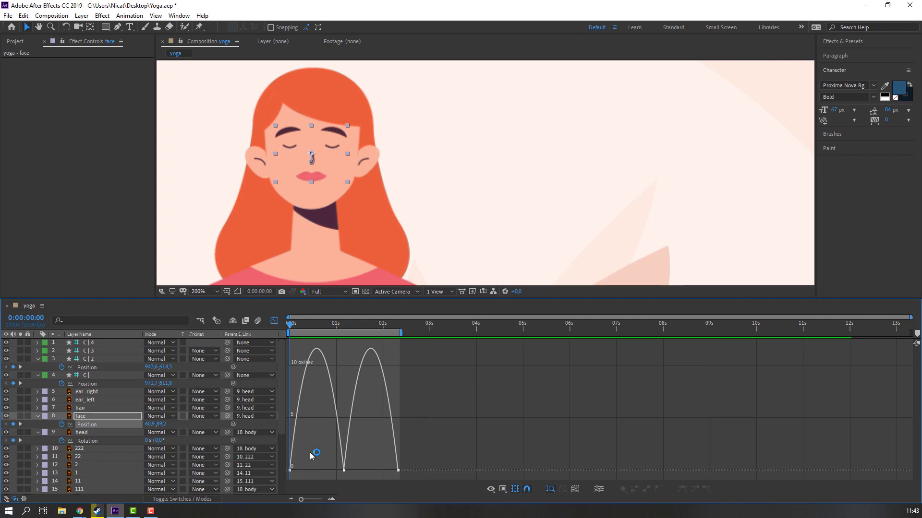
mouse_move(310, 456)
left_mouse_down()
mouse_move(277, 479)
mouse_move(312, 472)
left_mouse_up()
left_click_drag(451, 460, 380, 470)
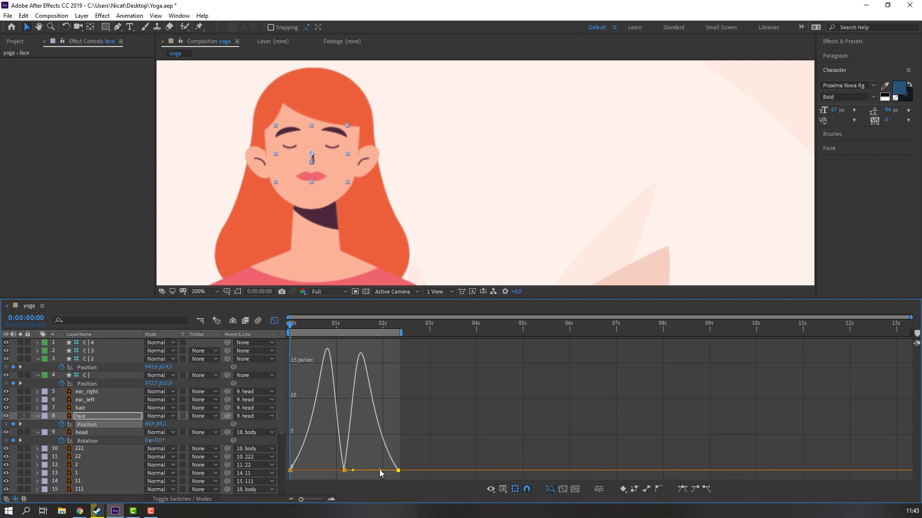
key("space")
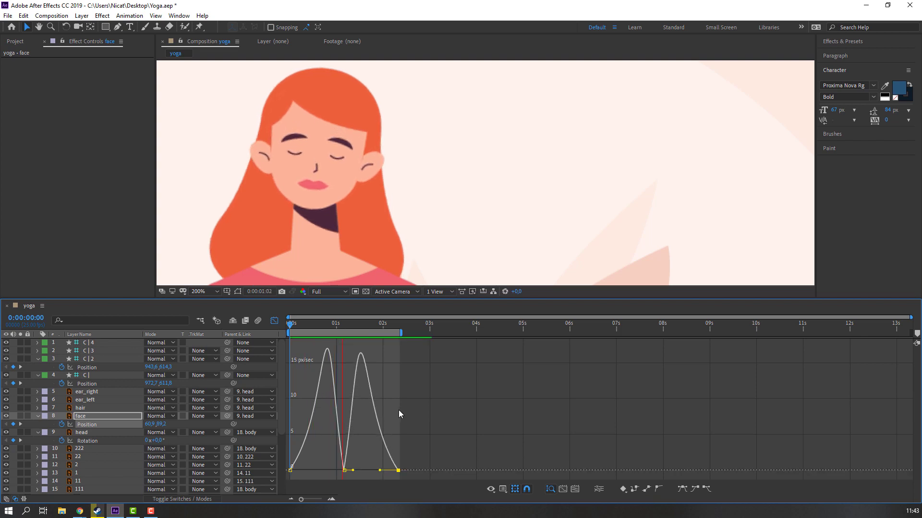
left_click(274, 322)
key("space")
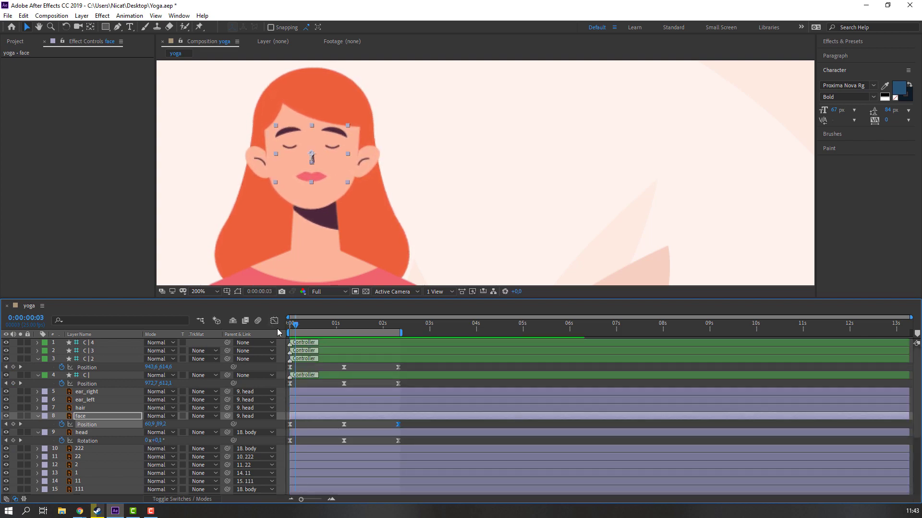
Step: Keyframe the front hair layer's Position at 66,3, 32,5 at the start and at 0:00:02:08, with 66,3, 31,5 around 0:00:01:04
left_click(88, 409)
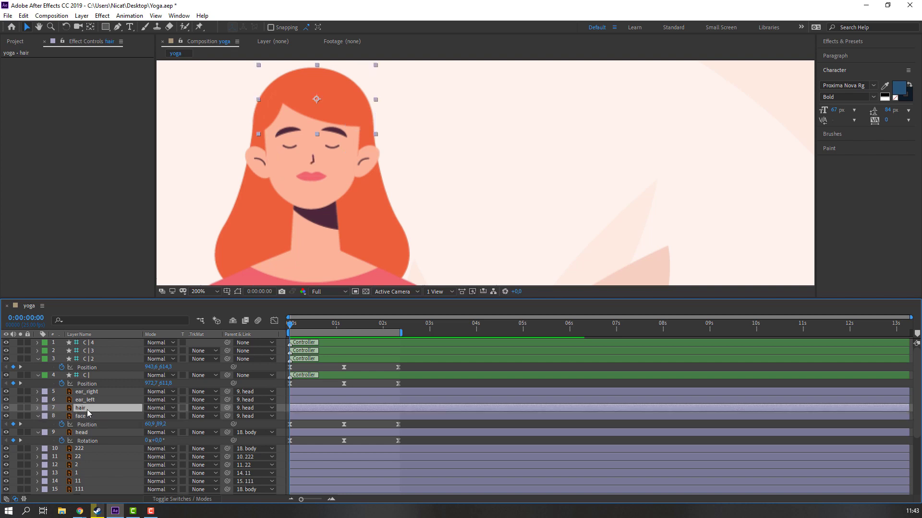
key("p")
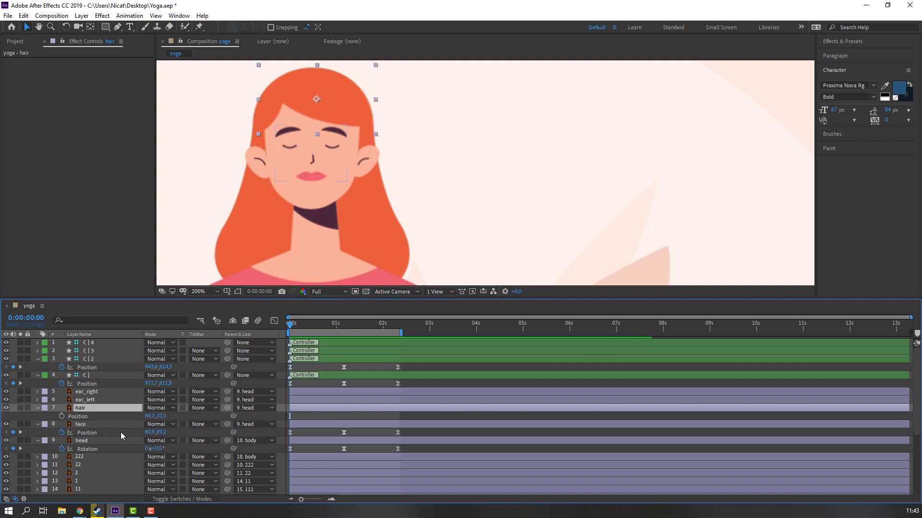
left_click(62, 416)
left_click_drag(308, 329, 343, 329)
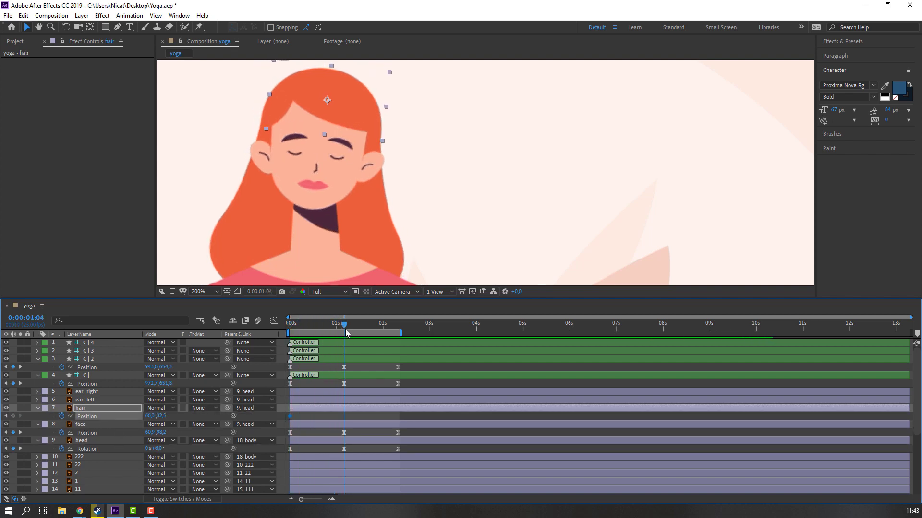
left_click_drag(161, 418, 161, 416)
left_click_drag(346, 330, 398, 328)
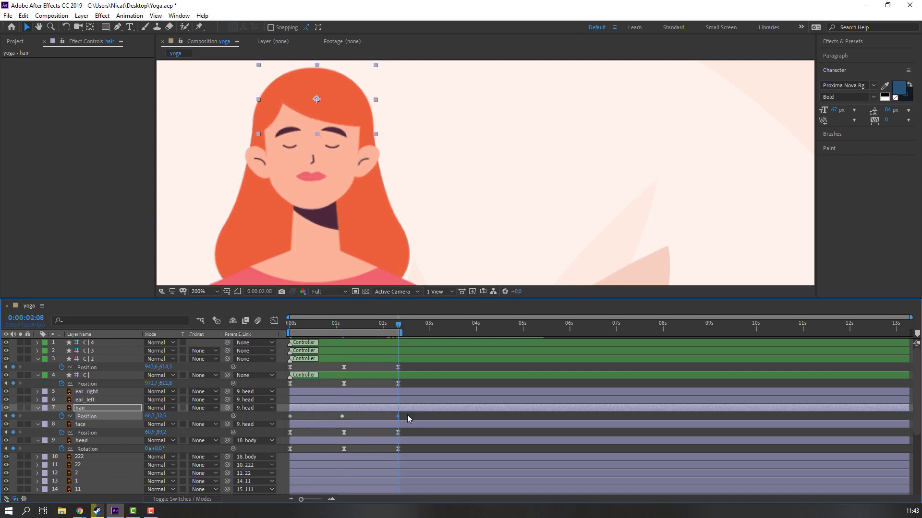
Step: Apply Easy Ease to the front hair's three Position keyframes, and preview the animation on the whole figure
left_click_drag(407, 415, 290, 421)
right_click(291, 416)
mouse_move(364, 409)
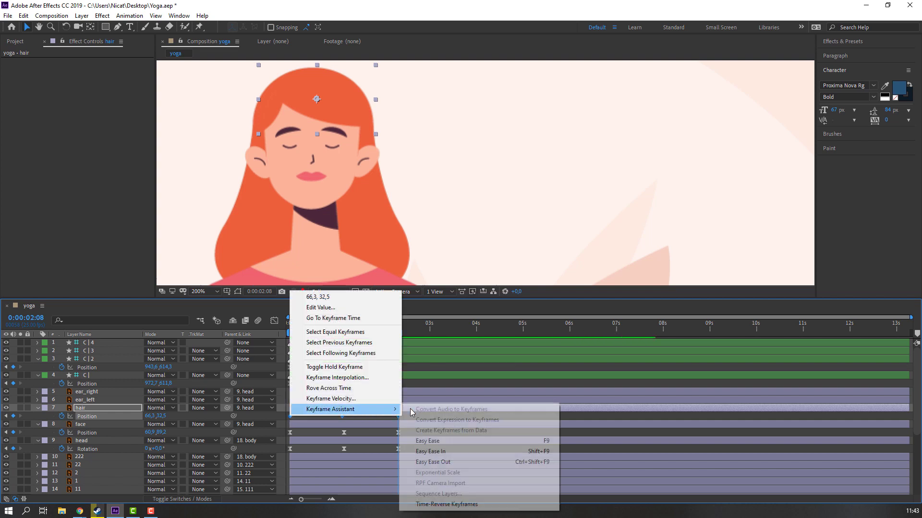
left_click(434, 441)
left_click(423, 416)
key("space")
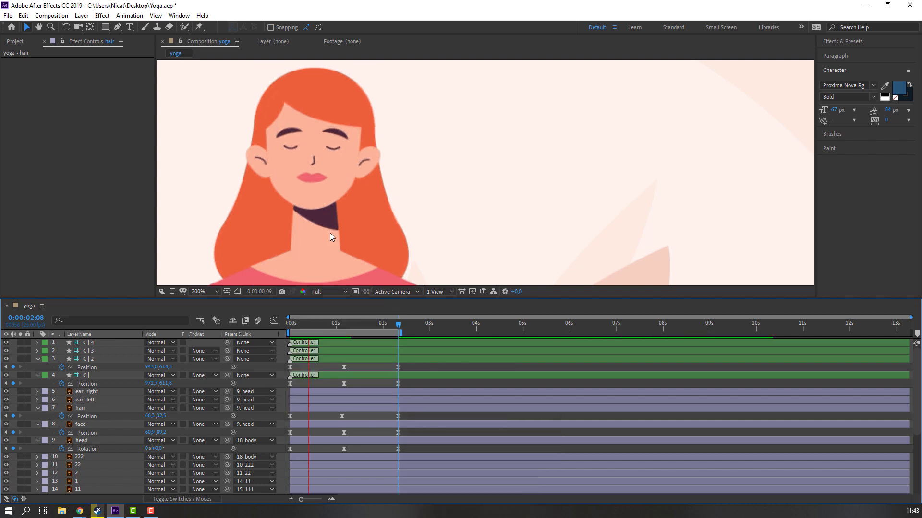
key("comma")
key("comma")
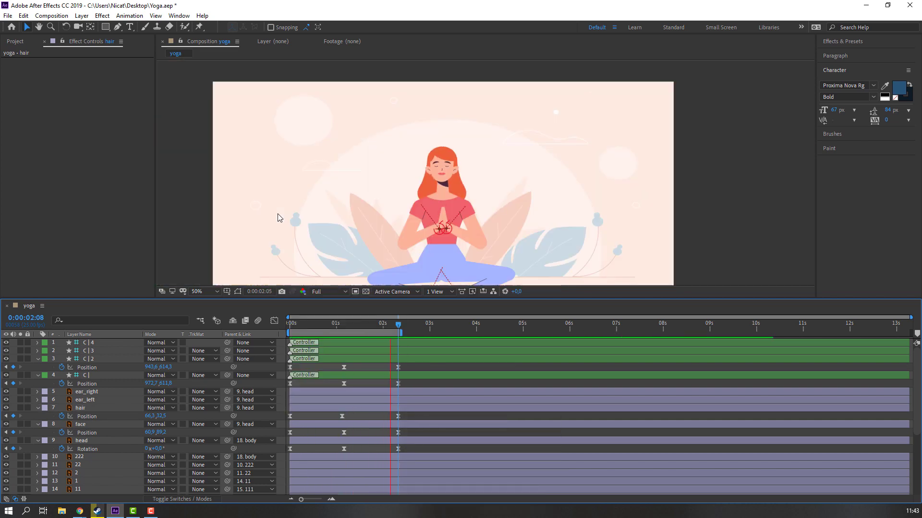
key("period")
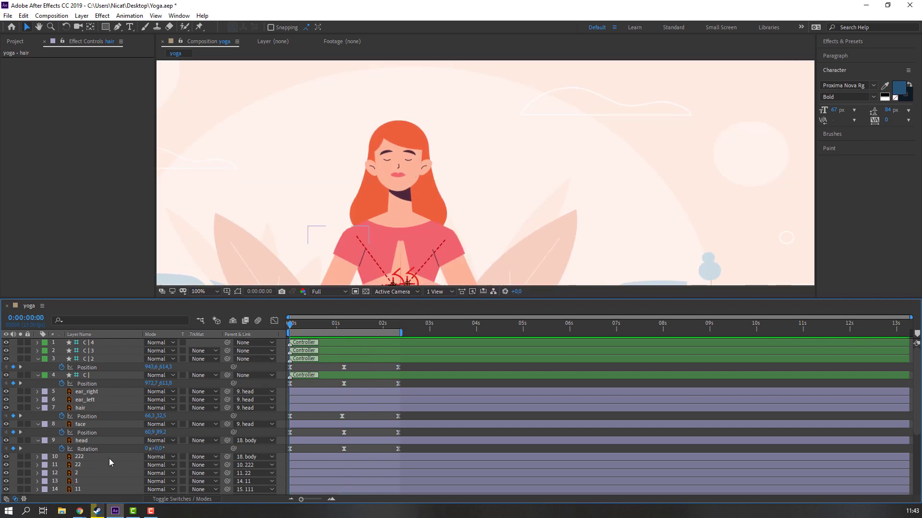
Step: Keyframe the neck shadow layer's Position at 62,9, 143,5 at 0 s and 63,5, 149,5 around 0:00:01:03
scroll(113, 459, "down", 4)
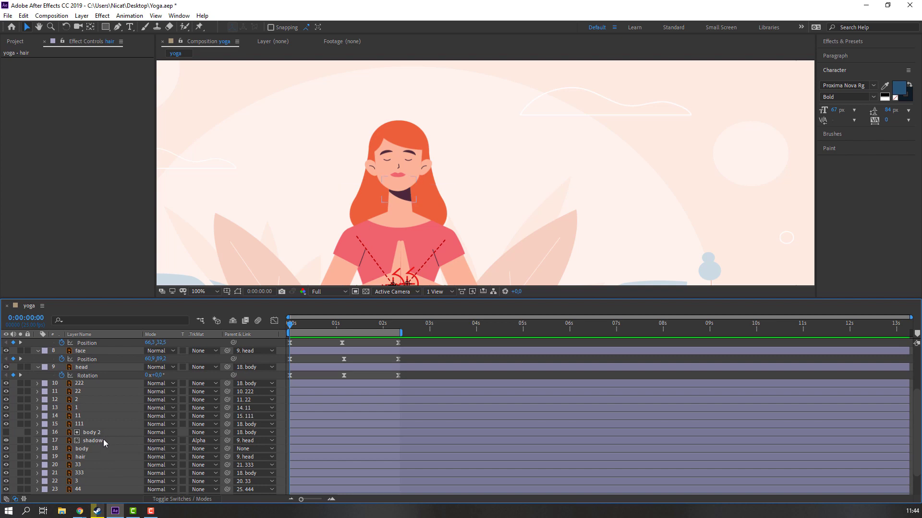
left_click(104, 443)
key("p")
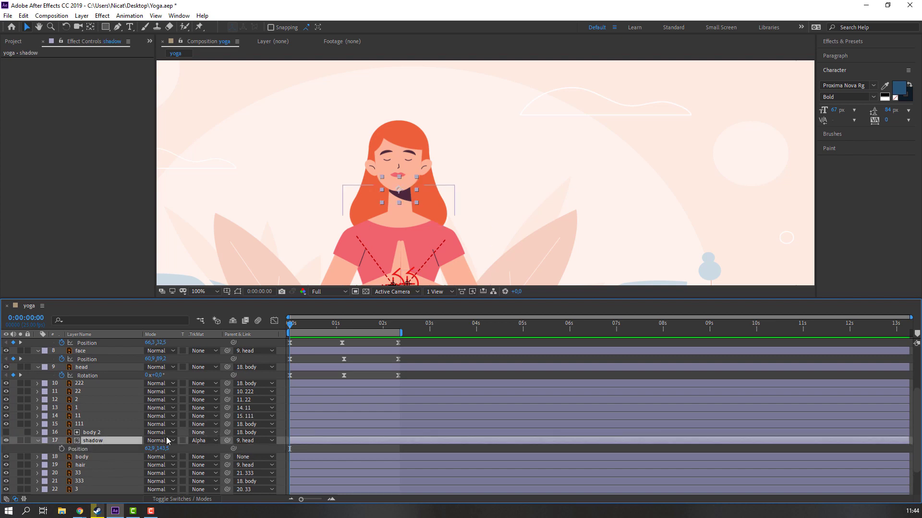
left_click(61, 449)
left_click(304, 326)
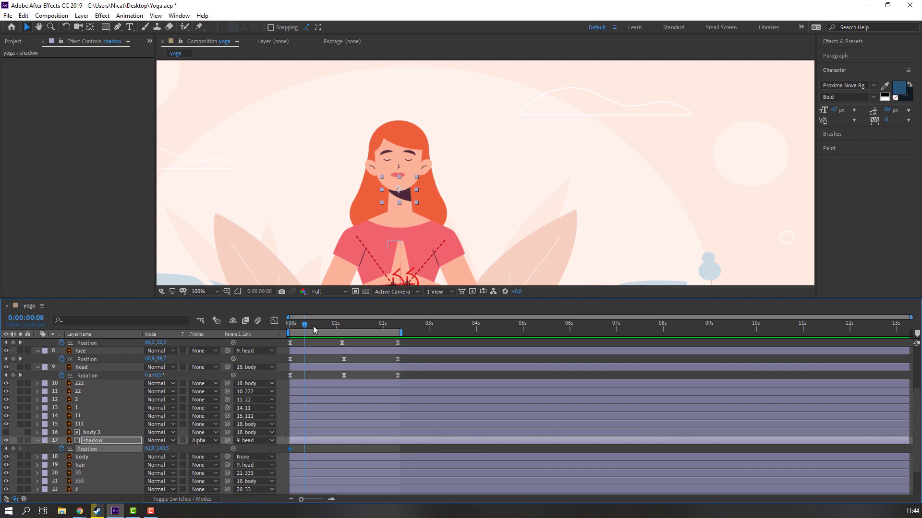
left_click_drag(314, 330, 342, 326)
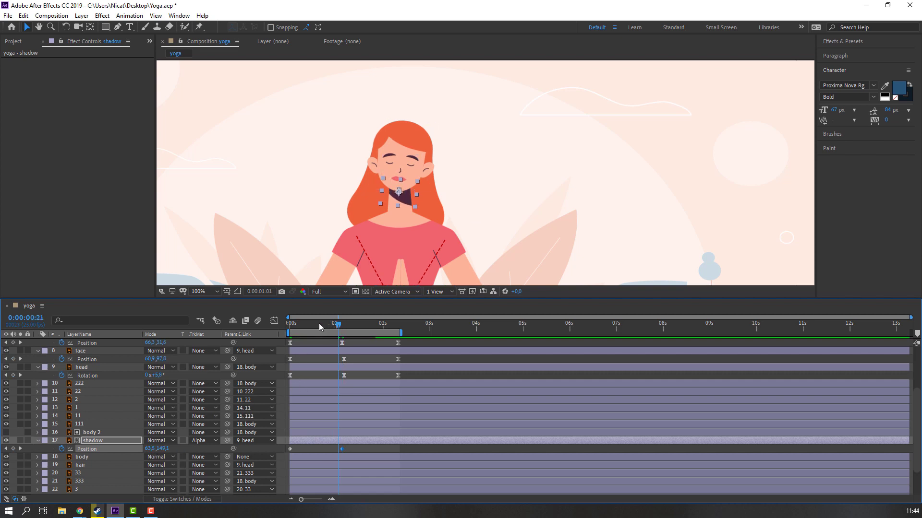
key("space")
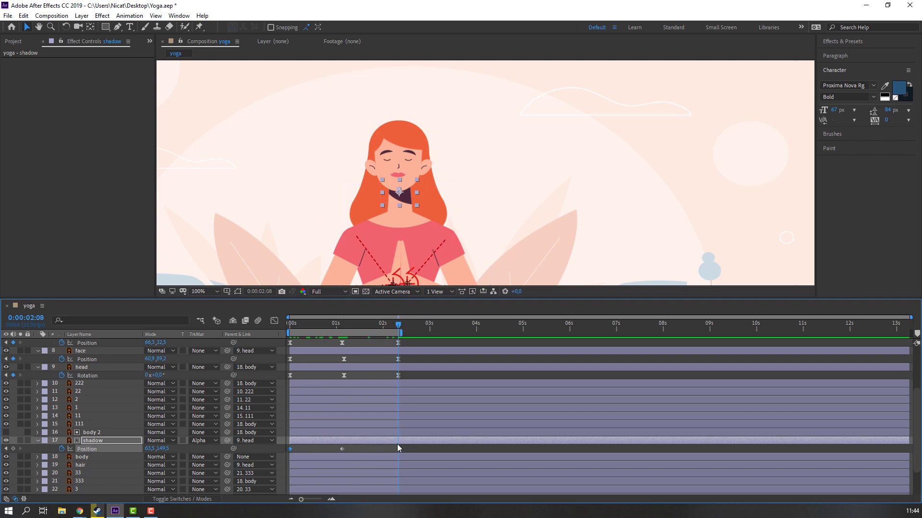
Step: Return the shadow to 62,9, 143,5 at 0:00:02:08, and apply Easy Ease to all three of its Position keyframes
key("Up")
key("Up")
key("Up")
key("Up")
key("Up")
key("Up")
left_click_drag(416, 450, 267, 448)
right_click(290, 448)
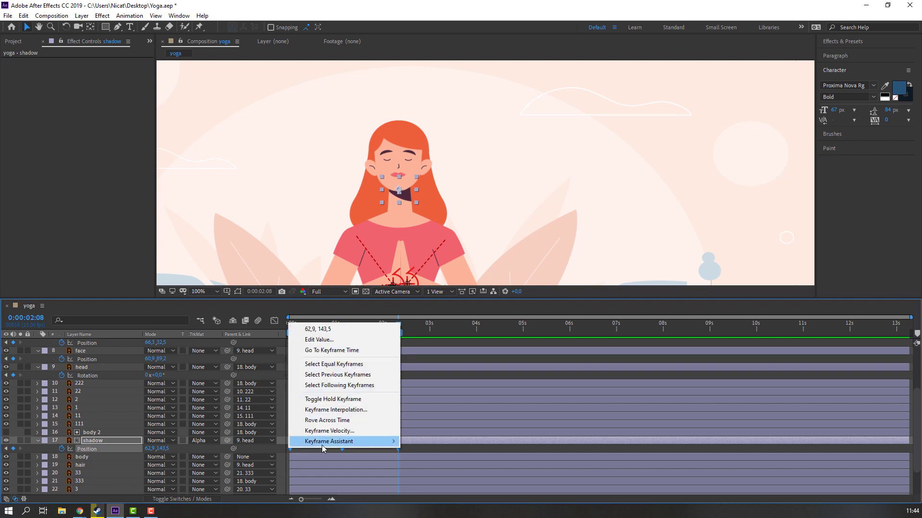
mouse_move(336, 441)
left_click(434, 379)
Step: In the speed graph, lengthen the easing of the shadow's first and last Position keyframes, and preview the animation
left_click(275, 320)
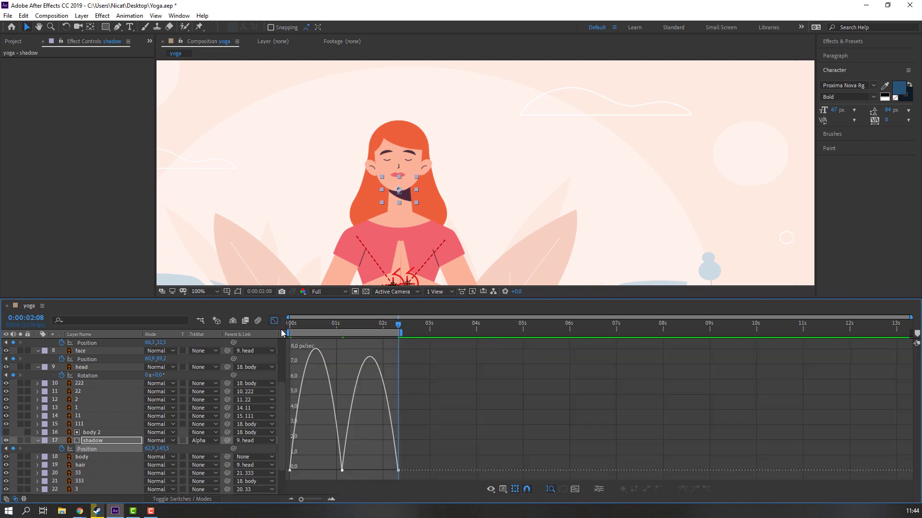
mouse_move(308, 458)
left_mouse_down()
mouse_move(277, 476)
mouse_move(307, 472)
left_mouse_up()
left_click(397, 471)
left_click_drag(390, 470, 380, 471)
key("space")
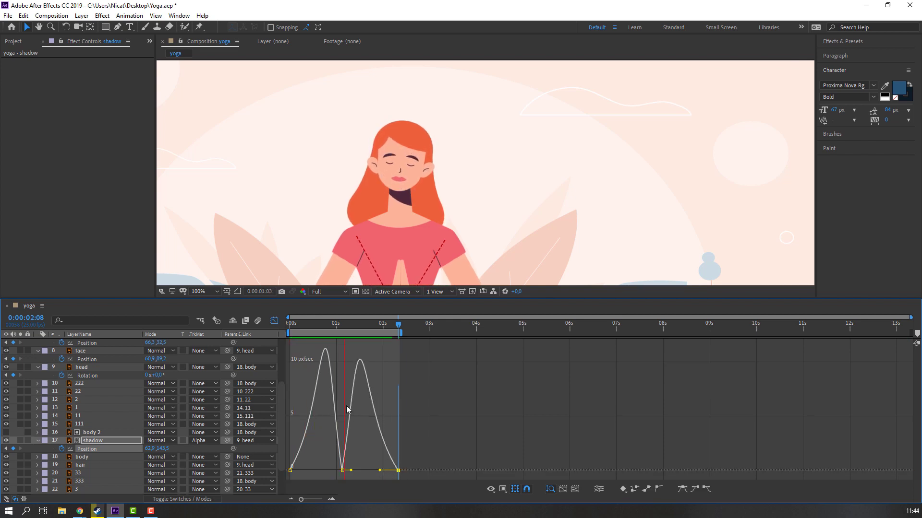
left_click(274, 321)
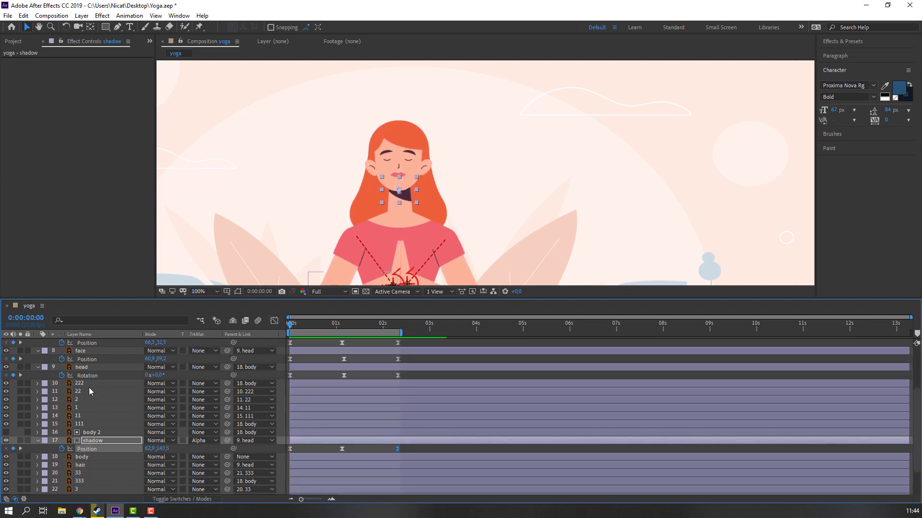
Step: Add a head Position keyframe at 0 s, and lower the head to 115,8, 11,9 at 0:00:01:04
left_click(85, 368)
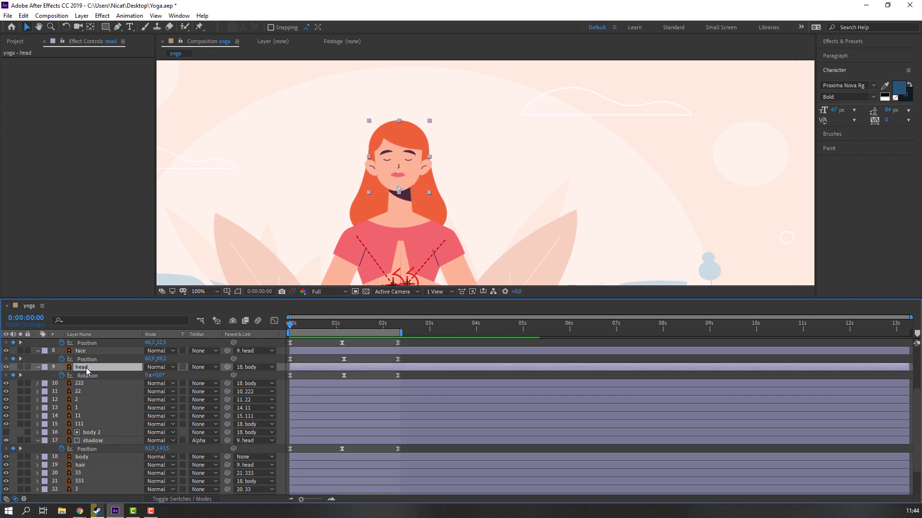
key("shift+p")
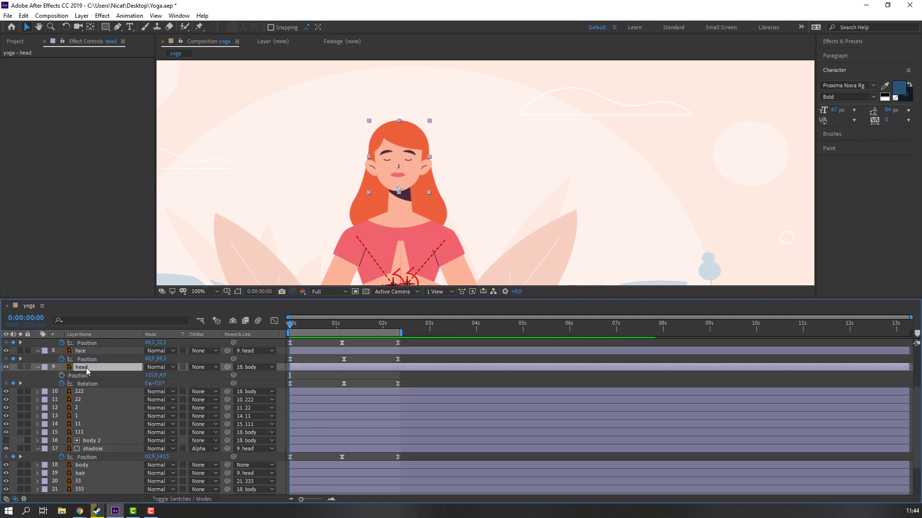
left_click(60, 375)
left_click_drag(307, 327, 346, 329)
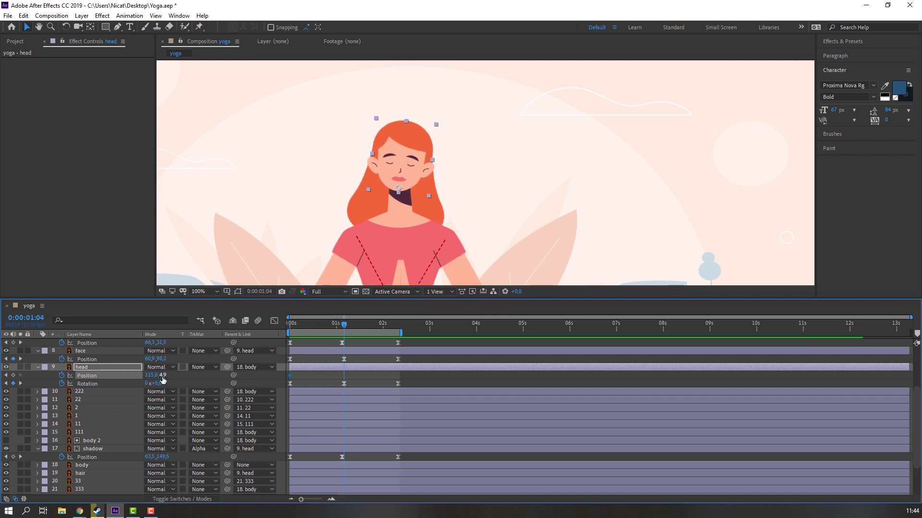
left_click_drag(163, 379, 165, 376)
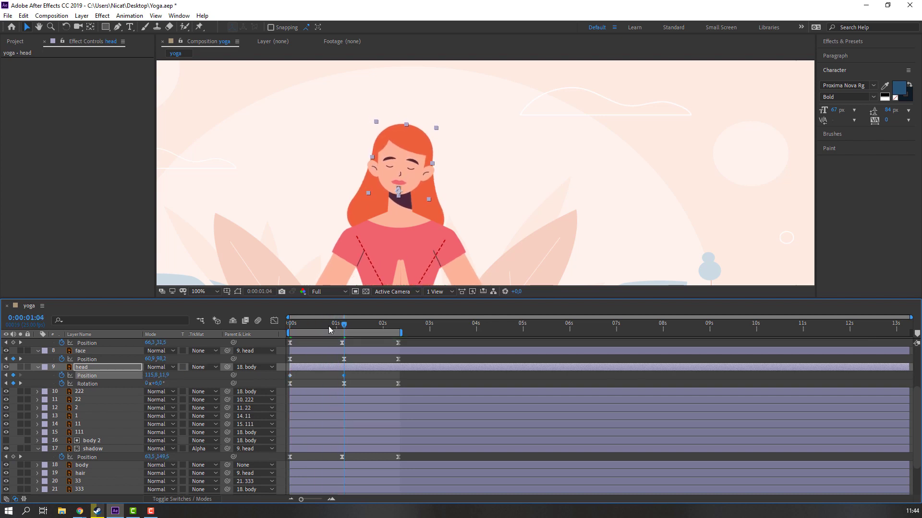
Step: Copy the head's starting Position keyframe to 0:00:02:08
left_click_drag(339, 324, 397, 324)
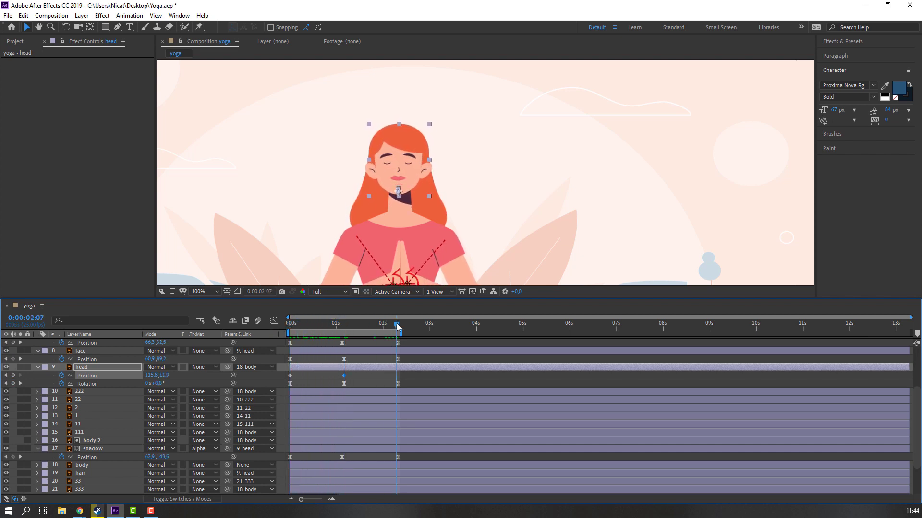
left_click_drag(305, 374, 287, 378)
key("ctrl+c")
key("ctrl+v")
Step: Apply Easy Ease to the head's three Position keyframes, and preview the animation
left_click_drag(410, 373, 288, 378)
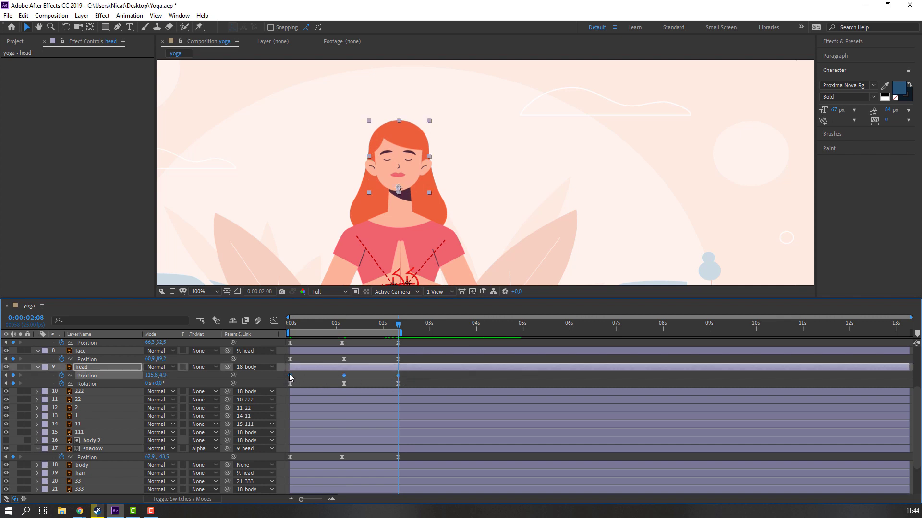
right_click(290, 375)
mouse_move(346, 492)
left_click(422, 429)
key("space")
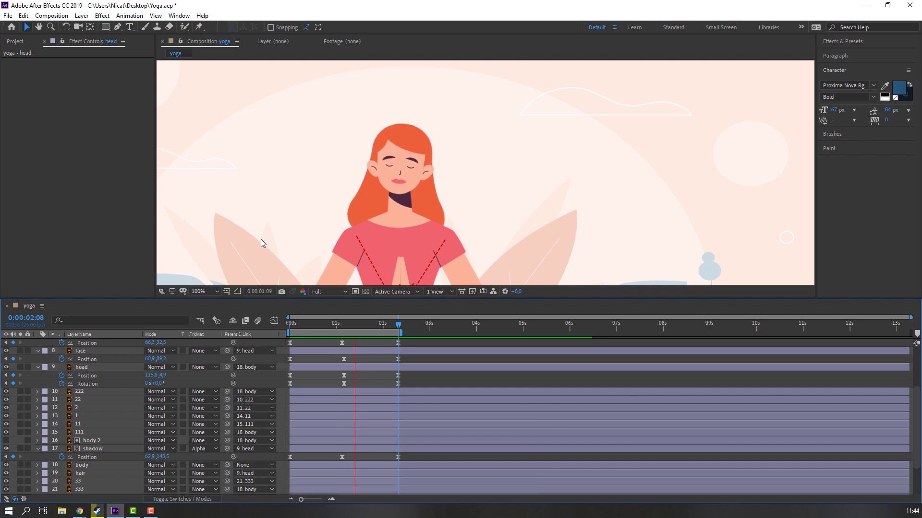
Step: Parent the shadow layer to the body layer instead of the head
scroll(284, 237, "down", 2)
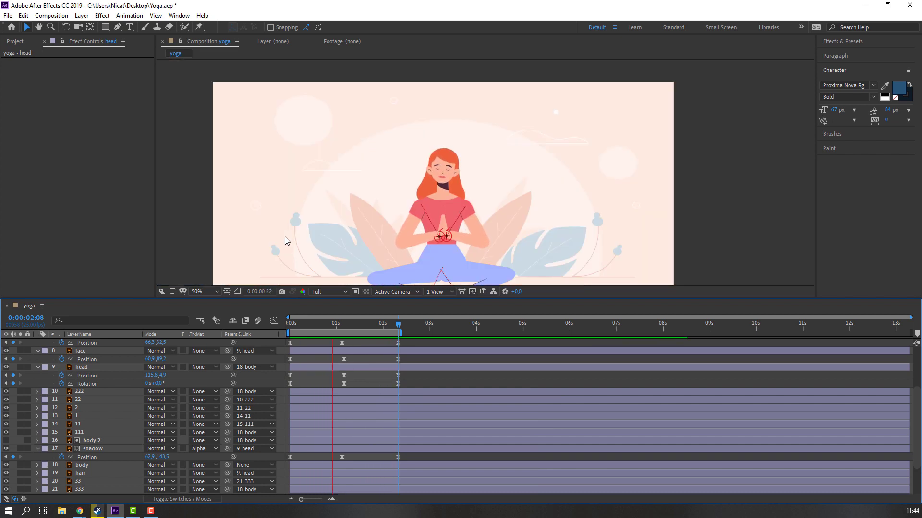
scroll(408, 197, "down", 1)
scroll(475, 175, "up", 5)
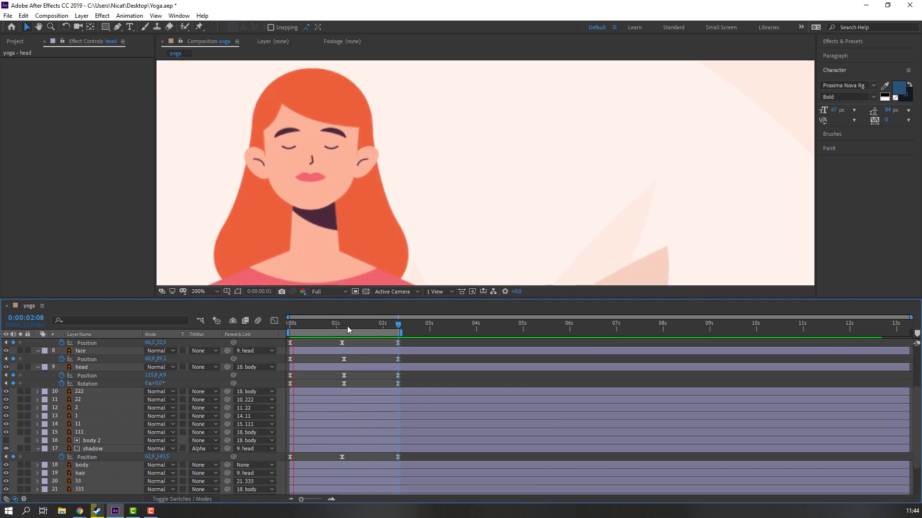
key("space")
left_click(93, 451)
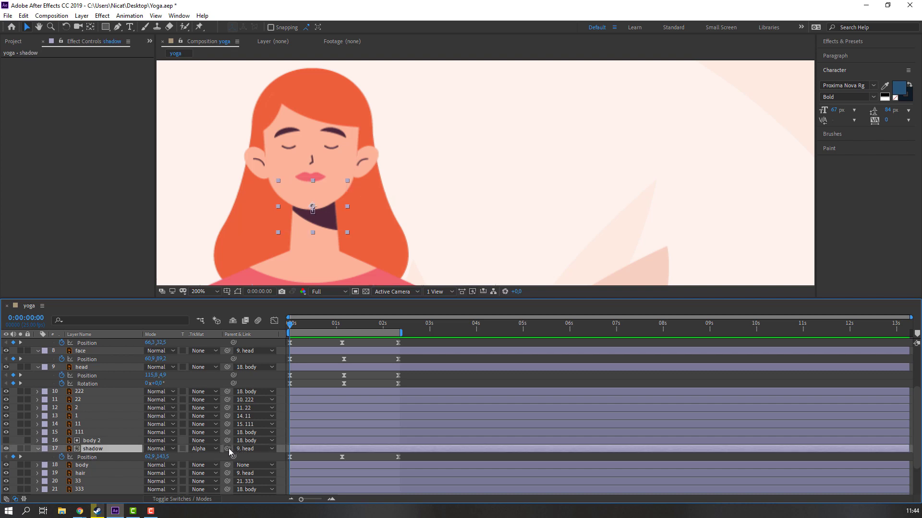
left_click_drag(228, 449, 82, 466)
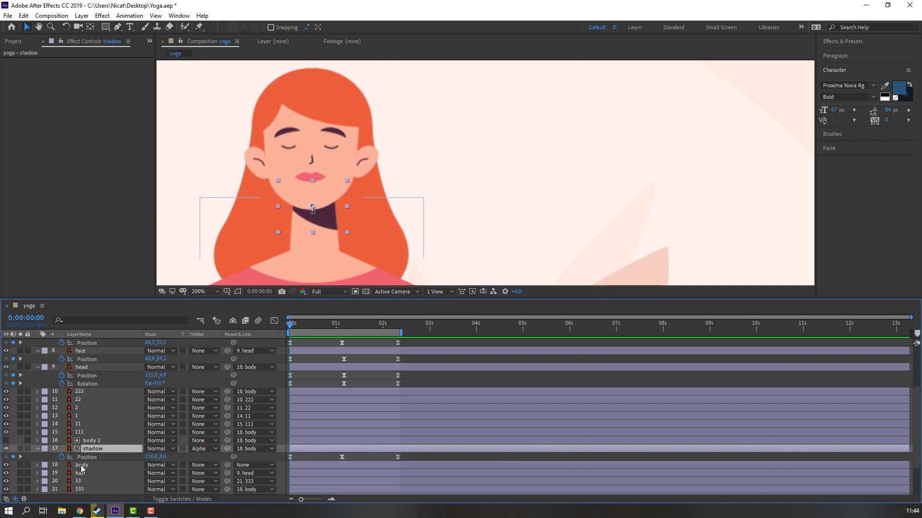
Step: Preview the animation with the shadow's new parent, both in full and close up on the neck, and save the project
left_click(358, 362)
key("space")
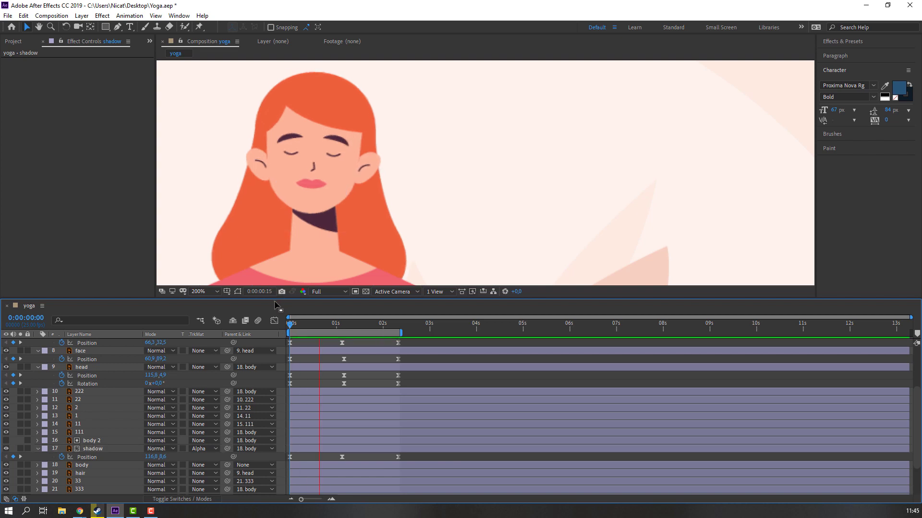
scroll(288, 243, "down", 4)
scroll(297, 243, "down", 1)
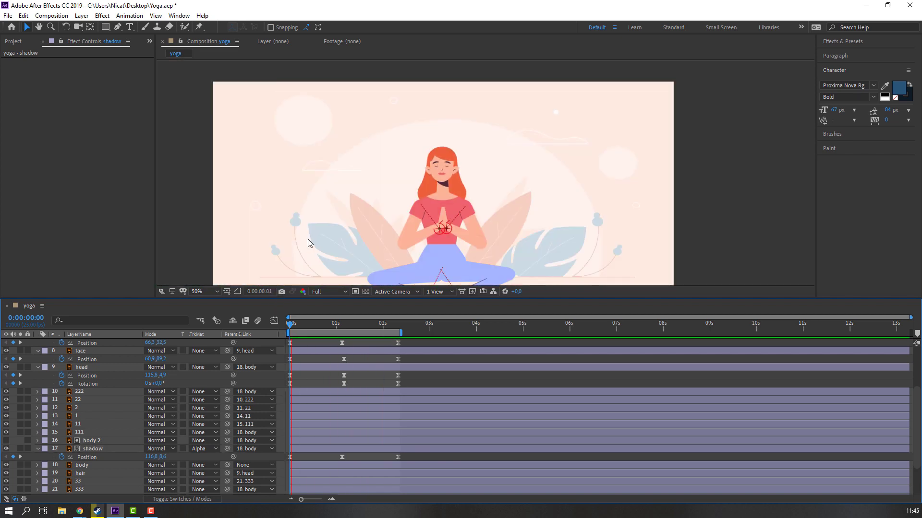
scroll(364, 233, "up", 1)
scroll(395, 151, "up", 3)
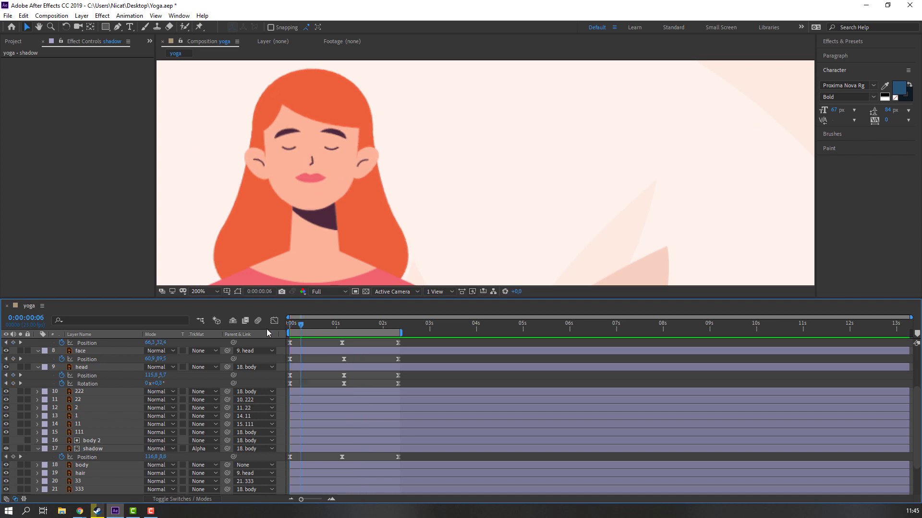
key("space")
Step: Add Rotation keyframes to the ear_right and ear_left layers at 0 s
scroll(118, 393, "up", 3)
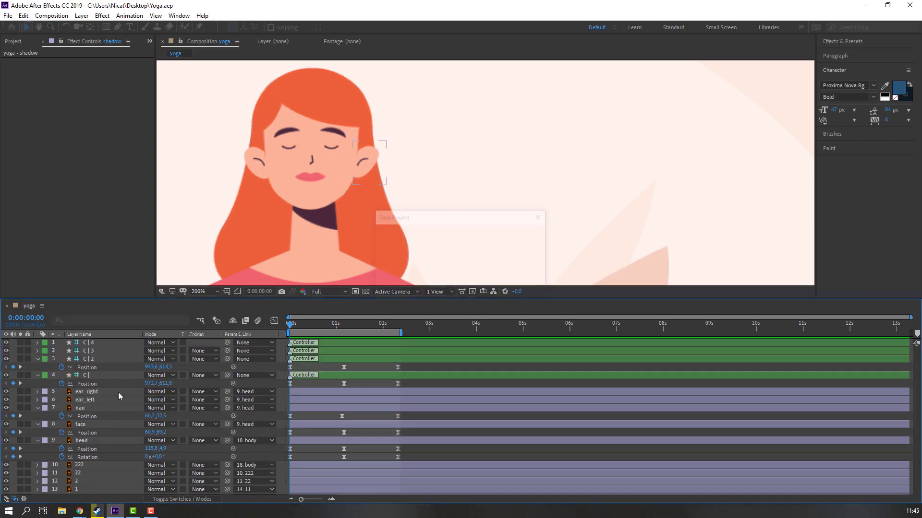
left_click(96, 392)
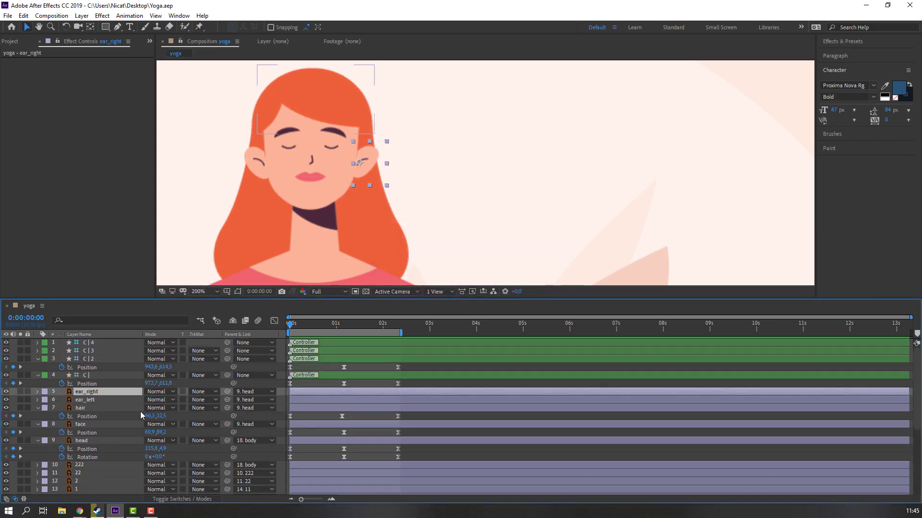
left_click(94, 401, "ctrl")
key("r")
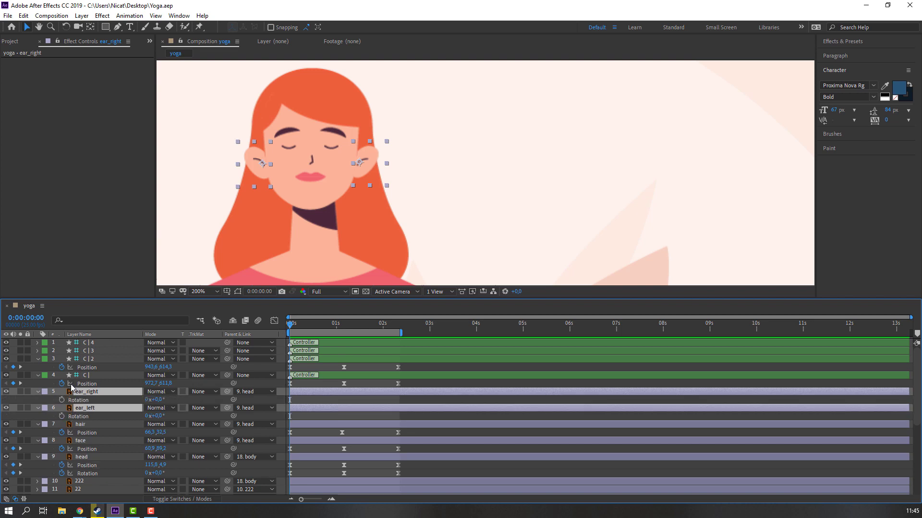
left_click(62, 400)
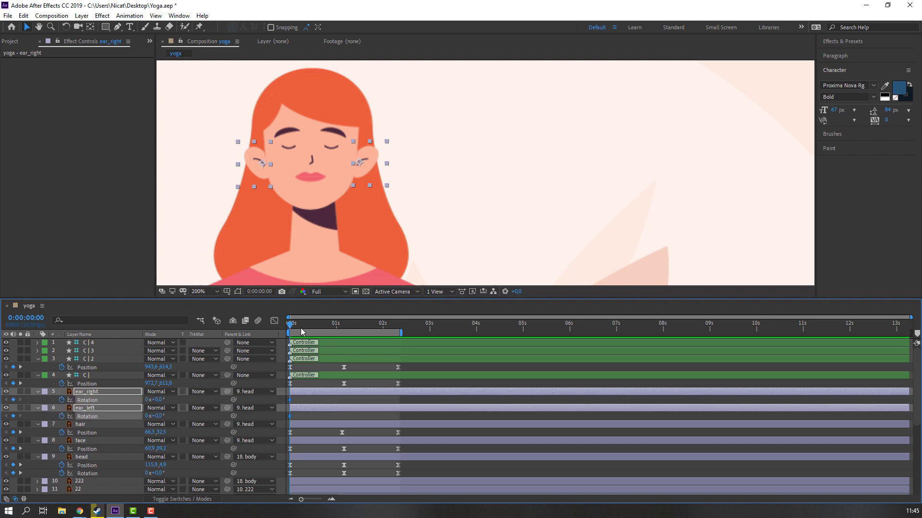
Step: Set the ear_right layer's Rotation to 7° at 0:00:01:04
left_click_drag(300, 327, 345, 329)
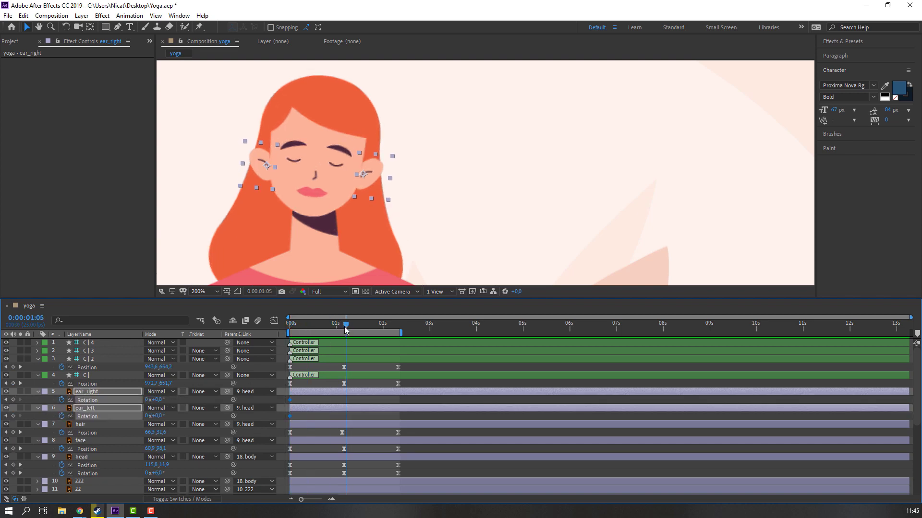
left_click(303, 401)
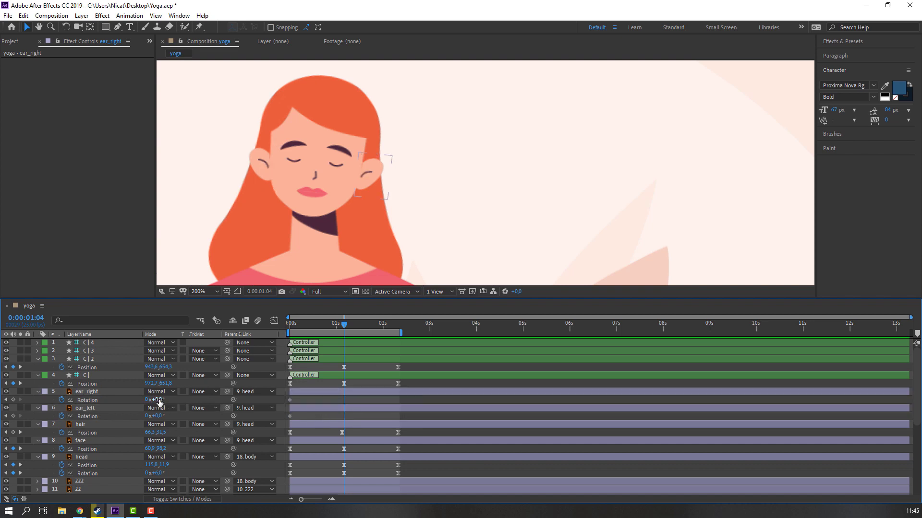
left_click_drag(158, 400, 162, 400)
scroll(391, 189, "up", 1)
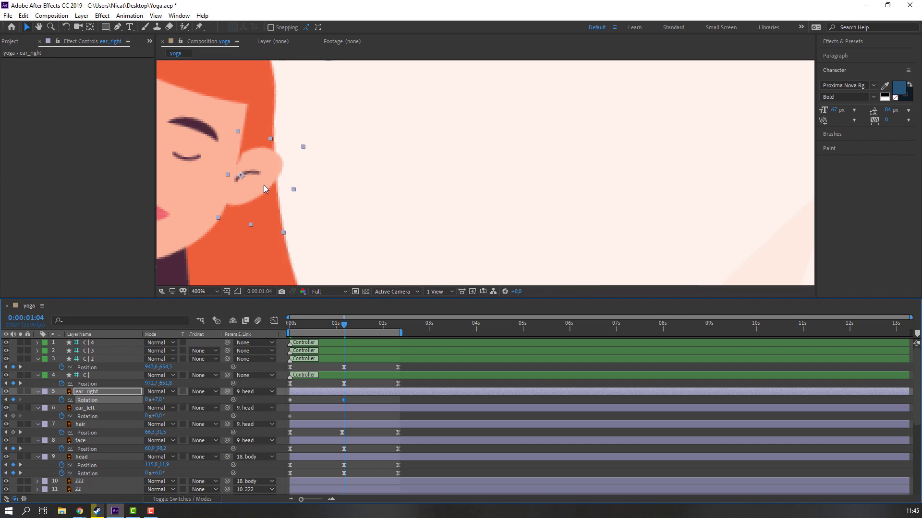
left_click_drag(264, 185, 345, 180)
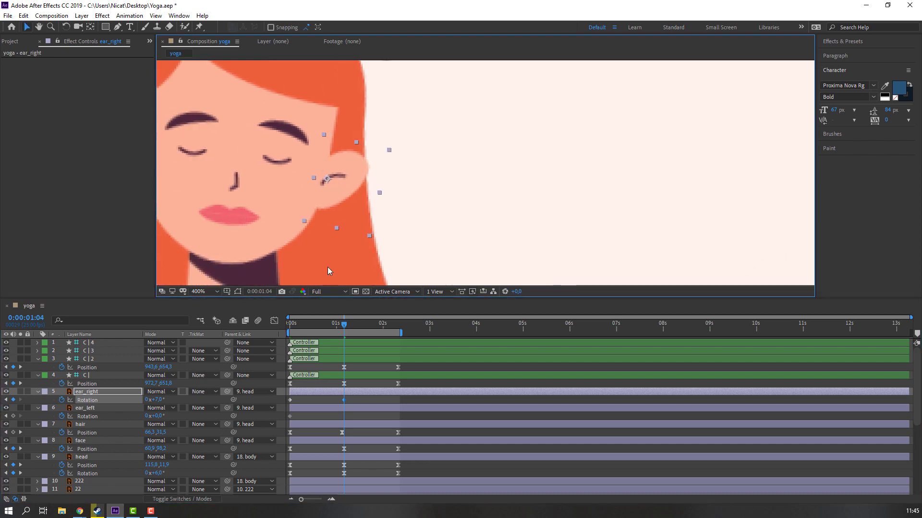
Step: Set the ear_left layer's Rotation to -7° at 0:00:01:04, and nudge that ear slightly toward the face
left_click_drag(338, 327, 396, 342)
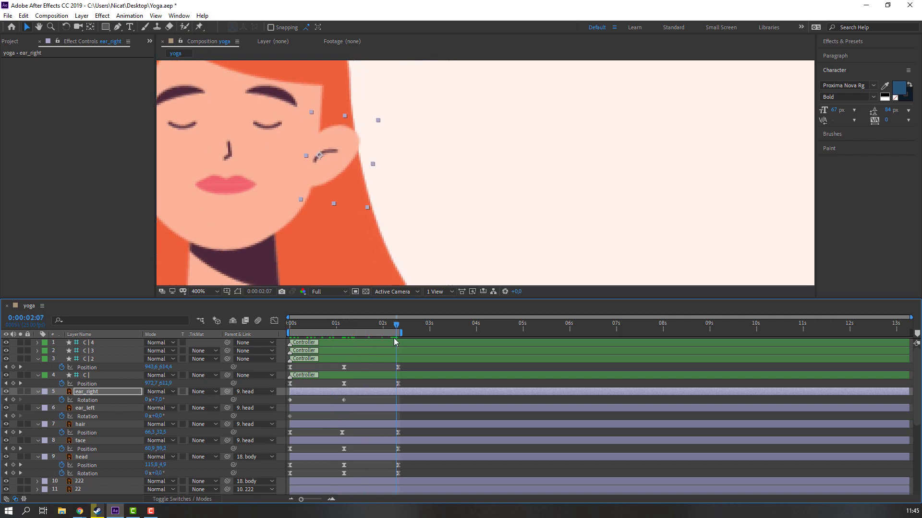
left_click(344, 324)
left_click_drag(379, 210, 640, 208)
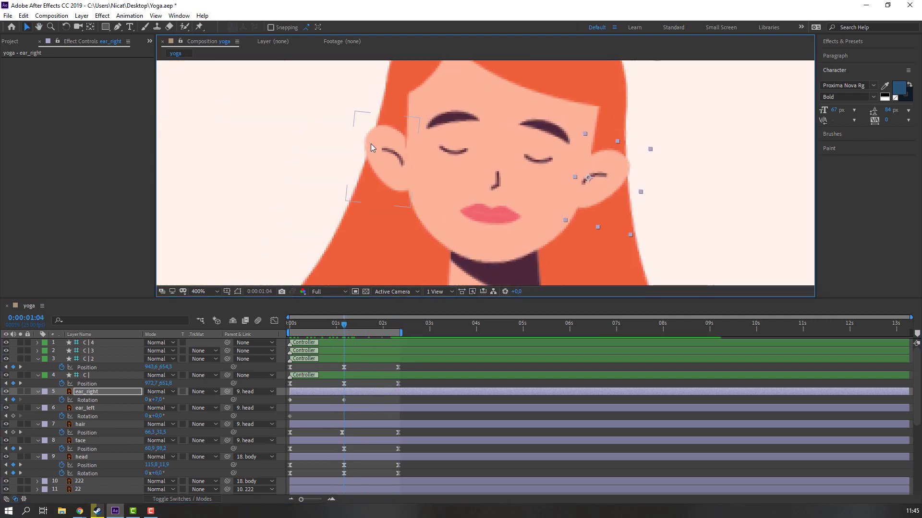
left_click(371, 143)
left_click_drag(383, 159, 386, 160)
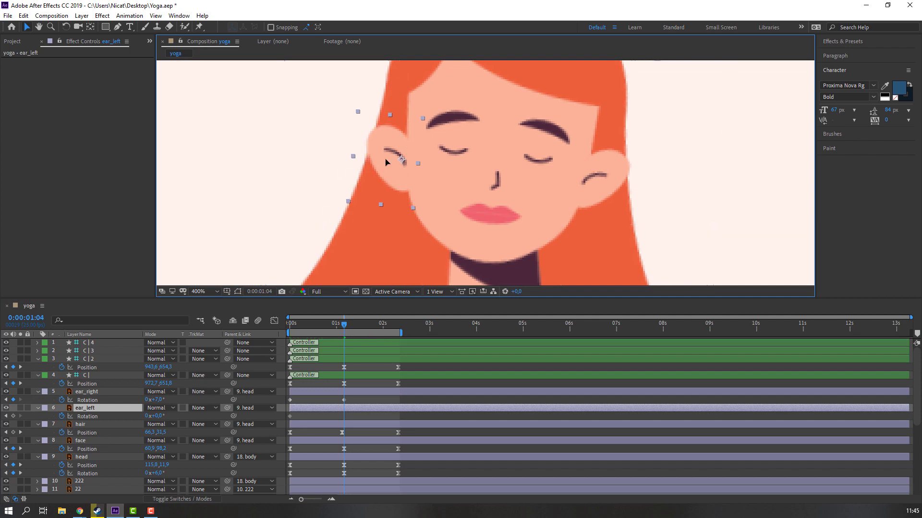
left_click(156, 417)
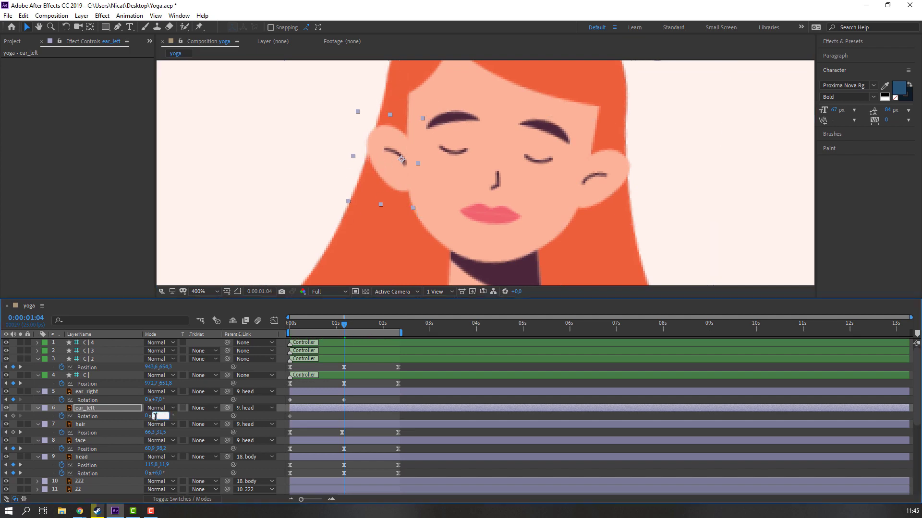
type("-7")
key("Return")
left_click_drag(377, 156, 381, 157)
Step: Copy the starting Rotation keyframes of both ears to 0:00:02:08
left_click_drag(349, 326, 395, 328)
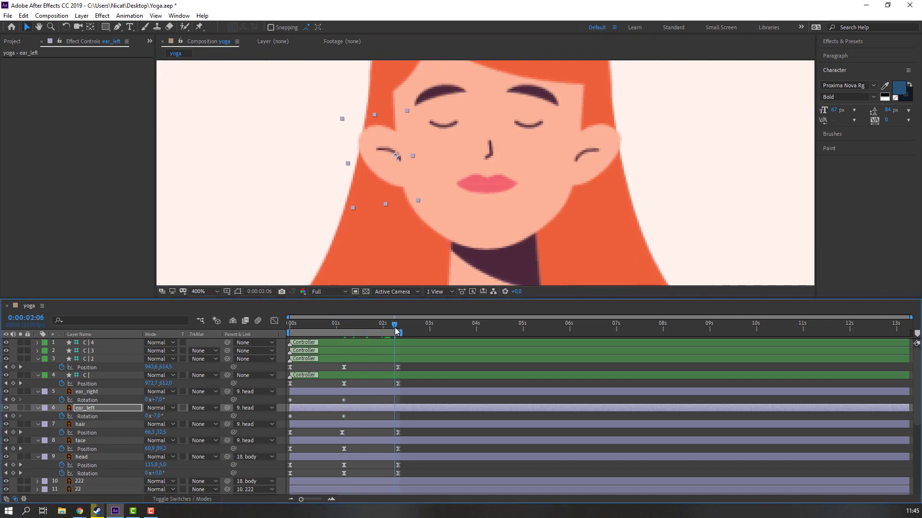
left_click_drag(307, 398, 288, 422)
key("ctrl+c")
key("ctrl+v")
key("ctrl+c")
key("ctrl+v")
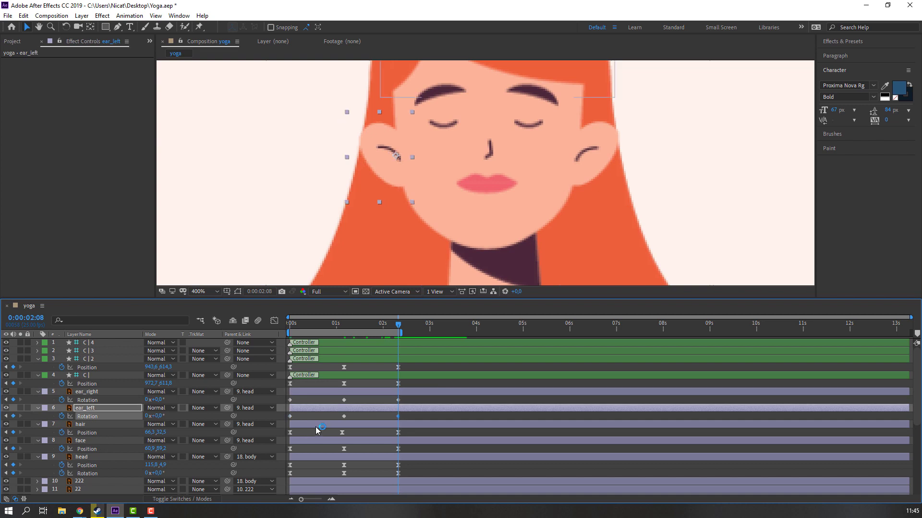
Step: Apply Easy Ease to all Rotation keyframes of both ears, and preview the animation
left_click_drag(411, 399, 279, 427)
right_click(291, 419)
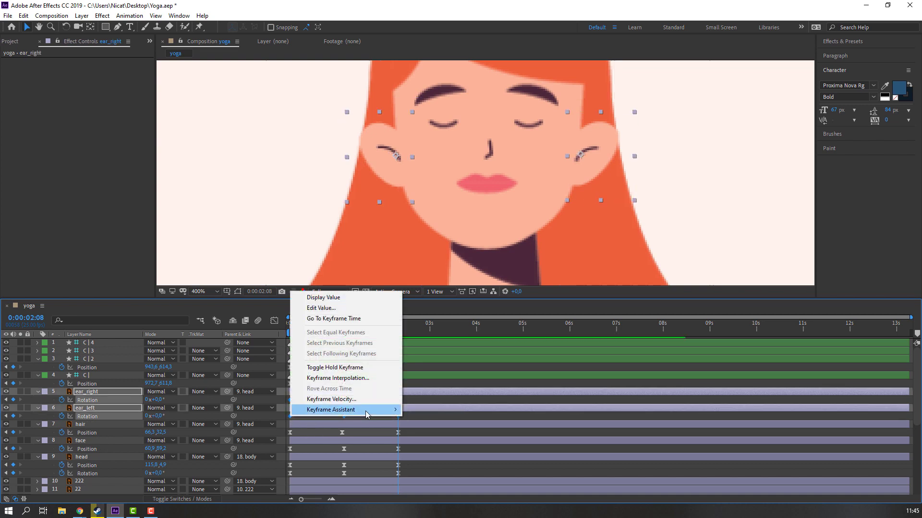
mouse_move(345, 408)
left_click(432, 440)
scroll(559, 218, "down", 2)
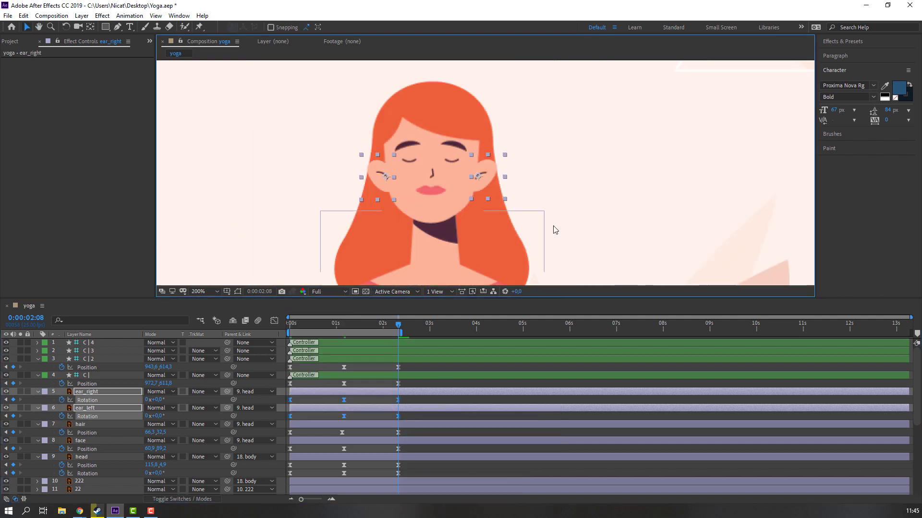
left_click(610, 216)
key("space")
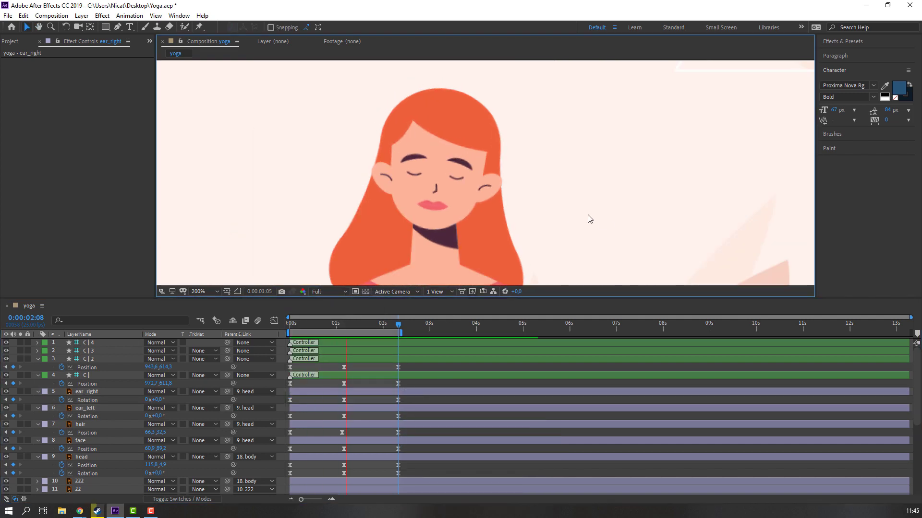
scroll(563, 218, "down", 3)
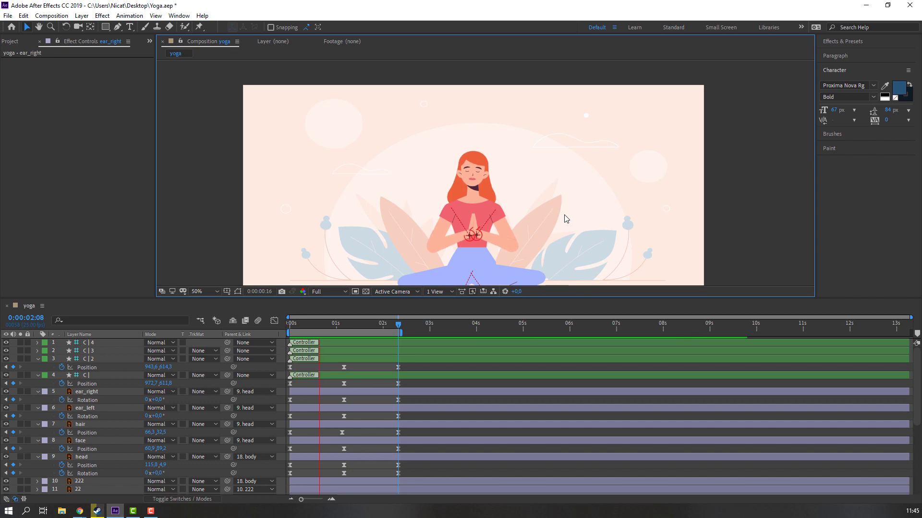
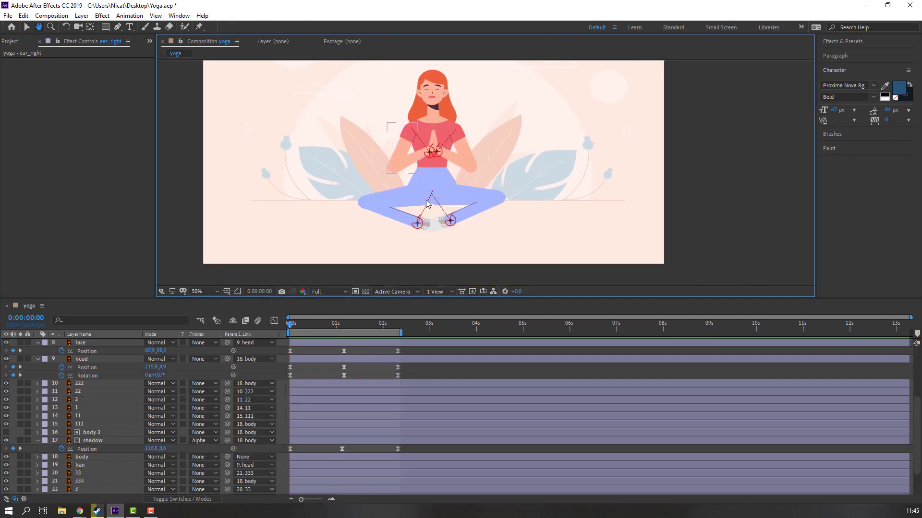
Step: Add Position keyframes at 0 s to the two foot controllers, C | 4 and C | 3
left_click(416, 225)
scroll(407, 249, "up", 1)
left_click_drag(369, 260, 387, 181)
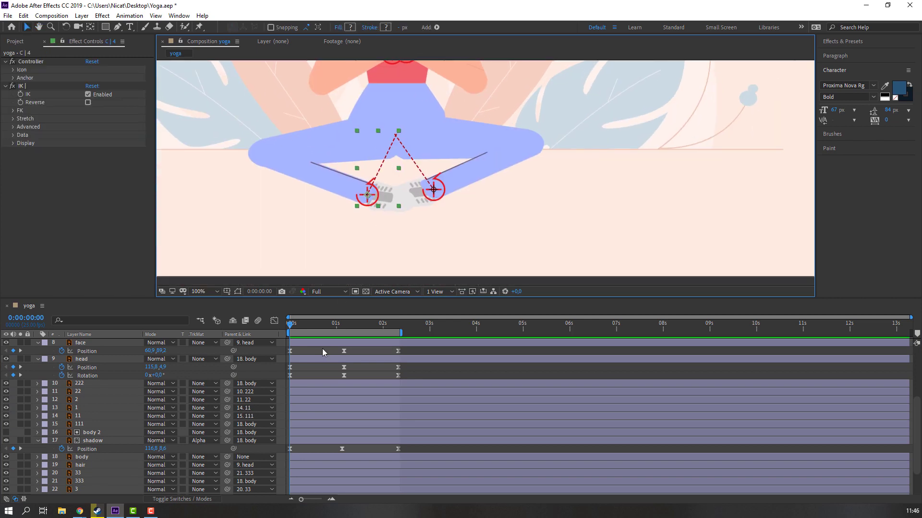
scroll(91, 400, "up", 3)
scroll(91, 365, "up", 2)
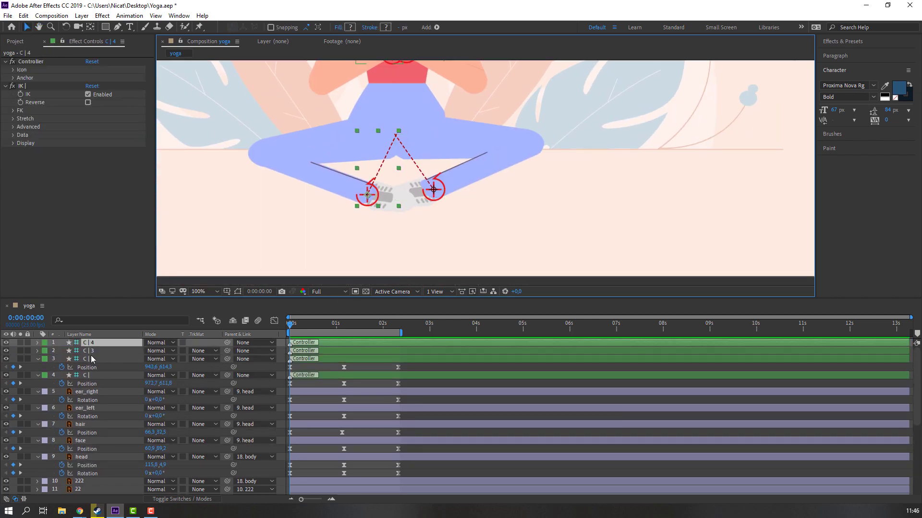
left_click(89, 354, "ctrl")
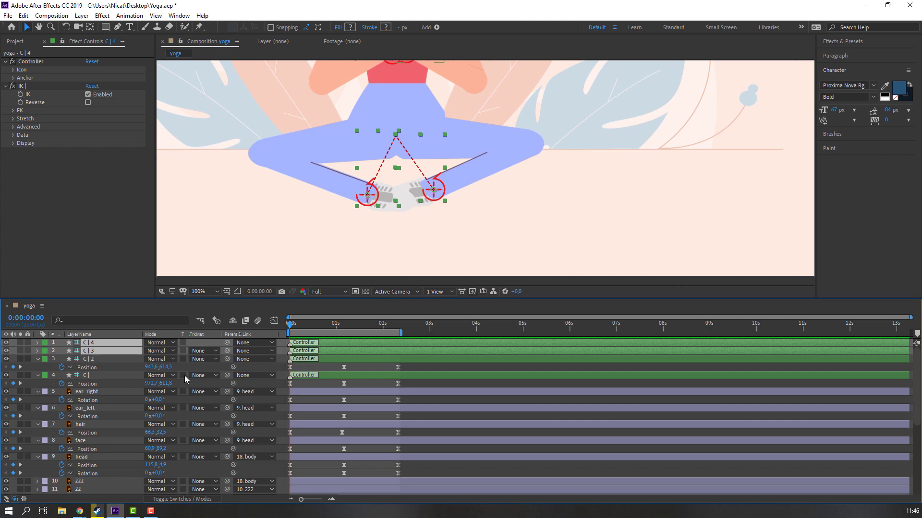
key("p")
left_click(62, 351)
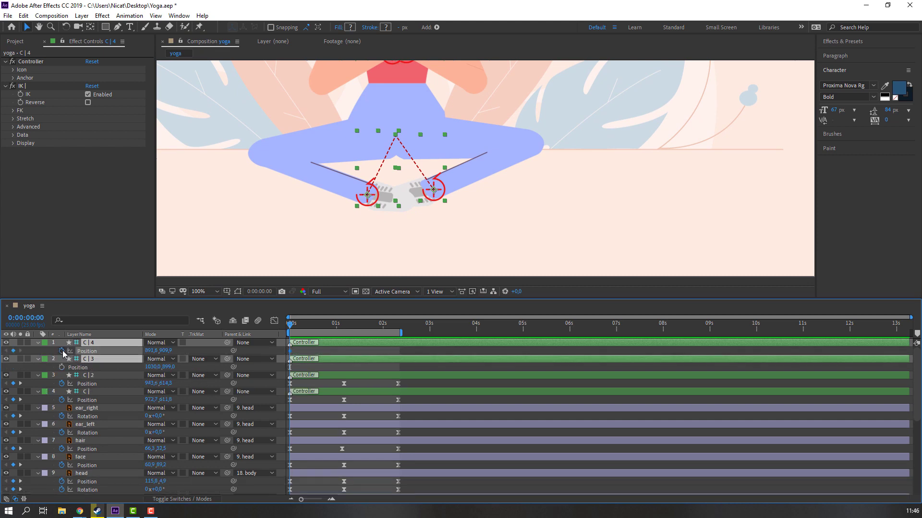
Step: At 0:00:01:04, raise the foot controllers C | 4 to 891,8, 886,9 and C | 3 to 1050,0, 876,0
left_click_drag(301, 324, 344, 329)
left_click_drag(161, 351, 150, 351)
scroll(407, 191, "down", 1)
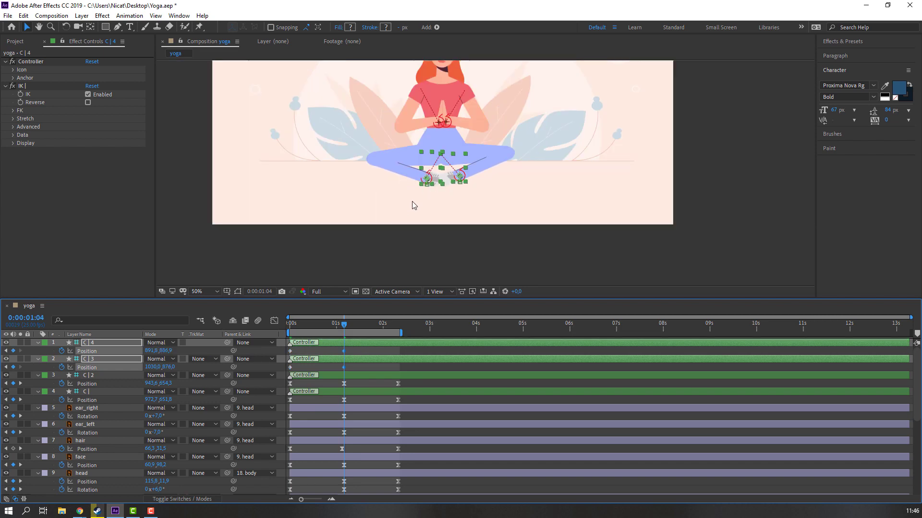
left_click_drag(404, 205, 340, 239)
Step: Copy the starting Position keyframes of both foot controllers to 0:00:02:08
left_click_drag(290, 328, 398, 329)
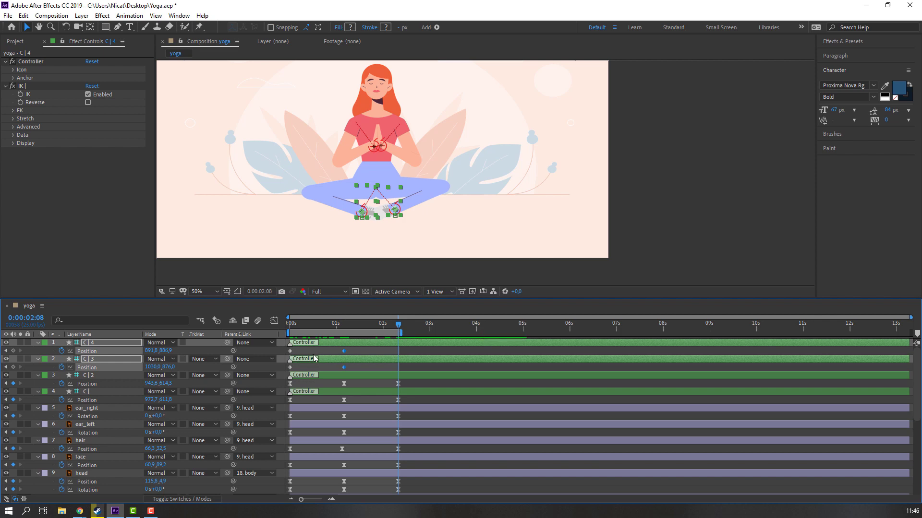
left_click_drag(304, 354, 284, 370)
key("ctrl+c")
key("ctrl+v")
key("ctrl+v")
Step: Apply Easy Ease to all Position keyframes of the foot controllers C | 4 and C | 3
left_click_drag(414, 349, 289, 369)
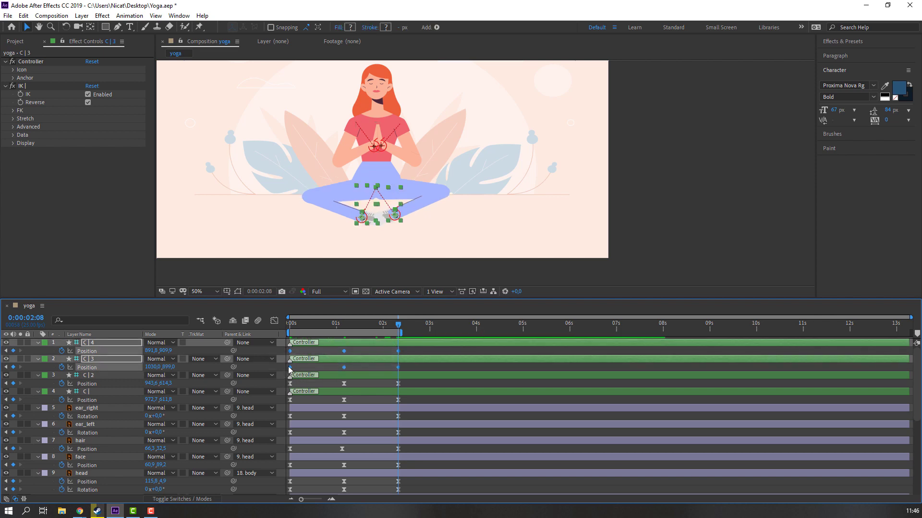
right_click(291, 370)
mouse_move(376, 486)
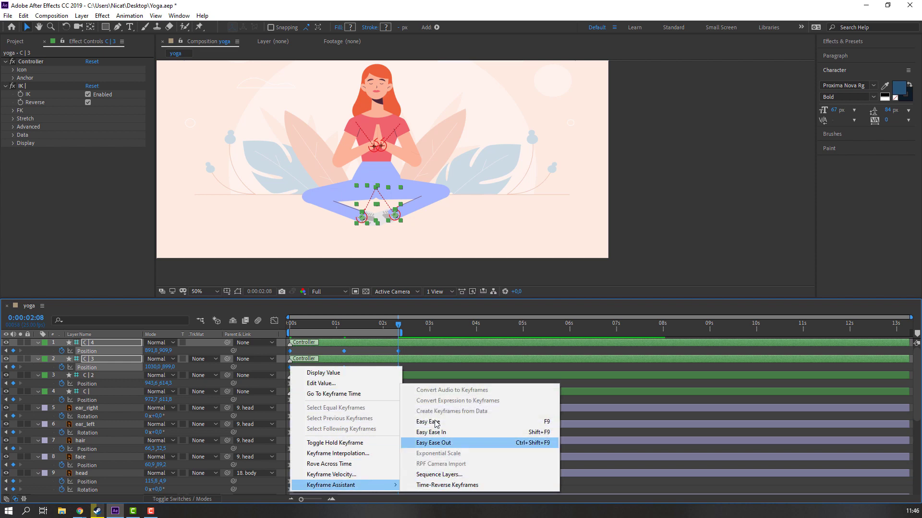
left_click(433, 422)
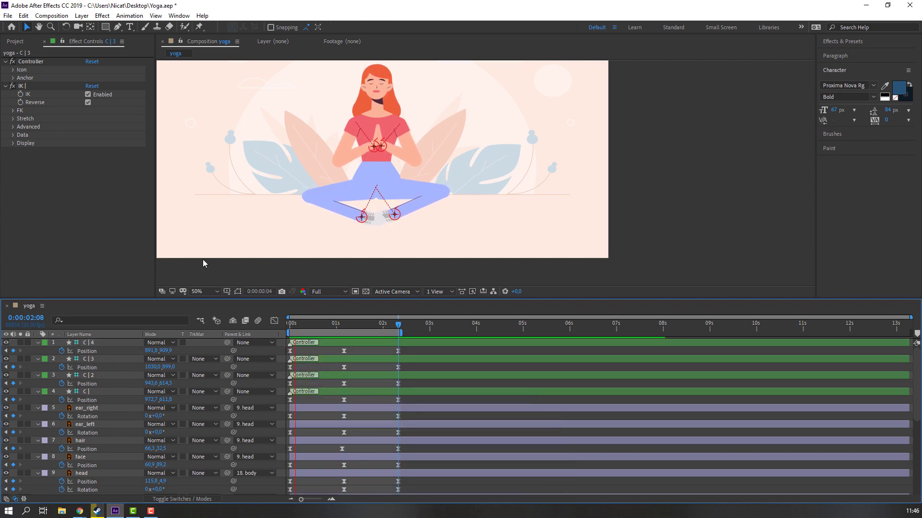
Step: Reshape the speed curves of the foot controllers' Position animation with longer easing at the first and last keyframes, and save the project
key("Home")
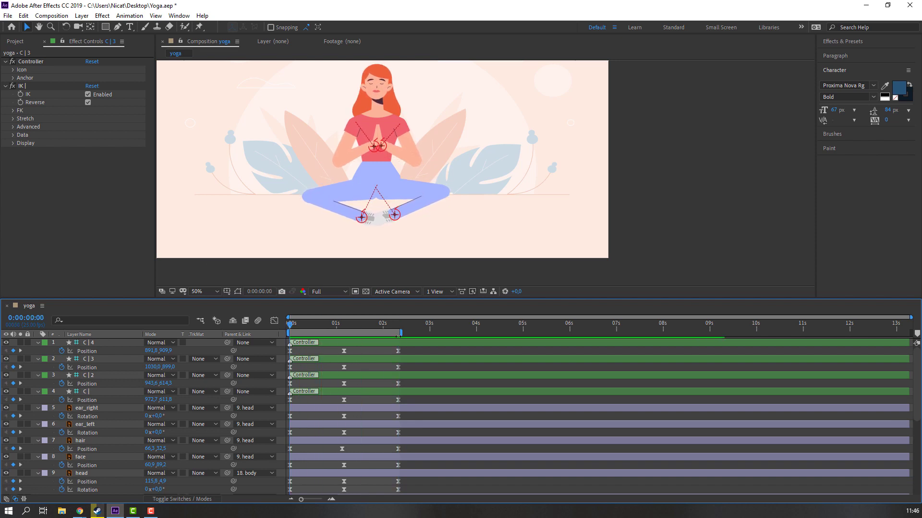
left_click_drag(417, 354, 288, 370)
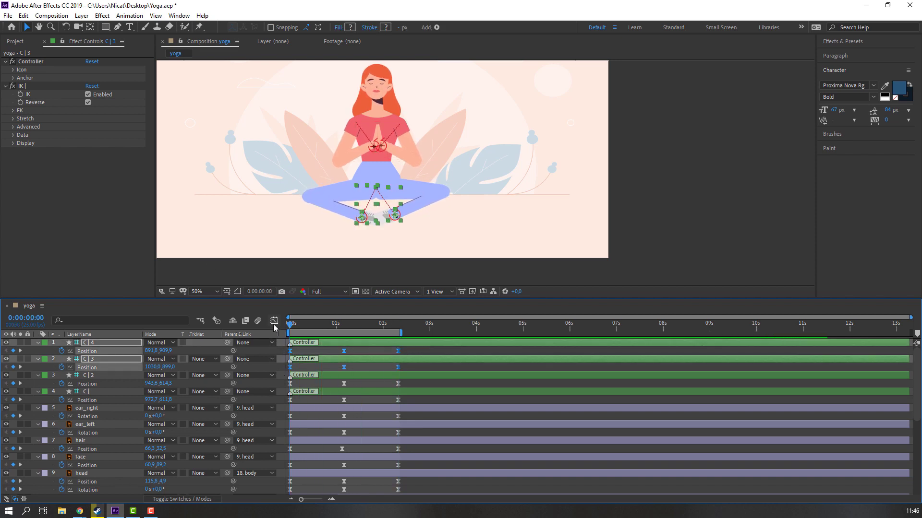
left_click(274, 321)
left_click(290, 471)
left_click_drag(298, 467, 318, 468)
left_click_drag(407, 432, 380, 468)
key("space")
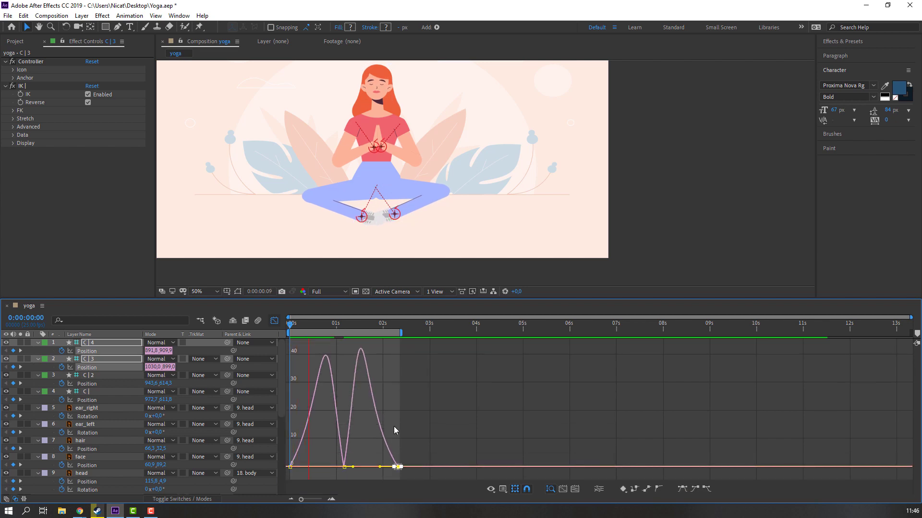
key("shift+F3")
left_click(288, 327)
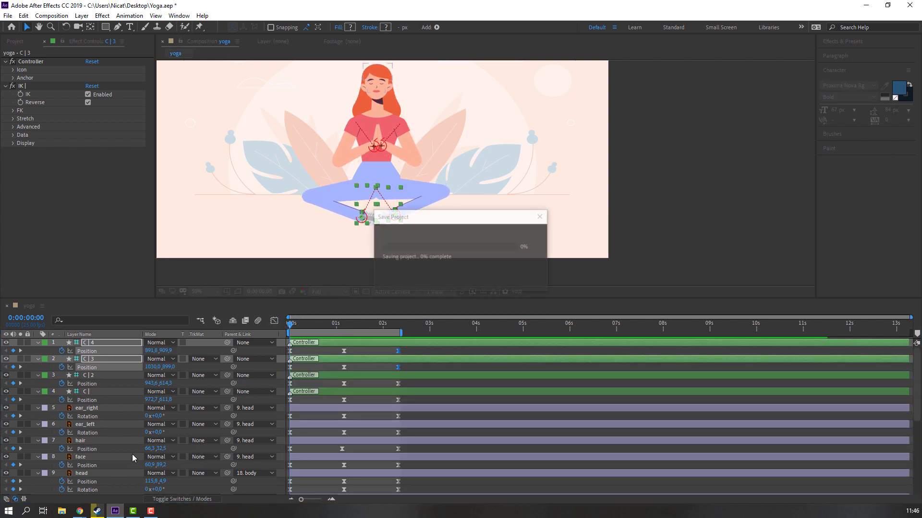
Step: Add a Rotation keyframe at 0 s to the body layer and set it to 3°
scroll(131, 453, "down", 3)
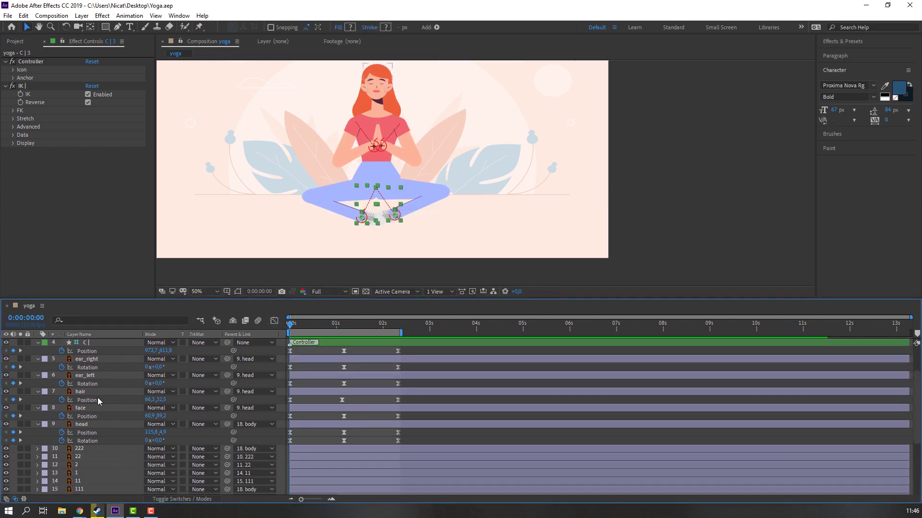
scroll(101, 405, "down", 2)
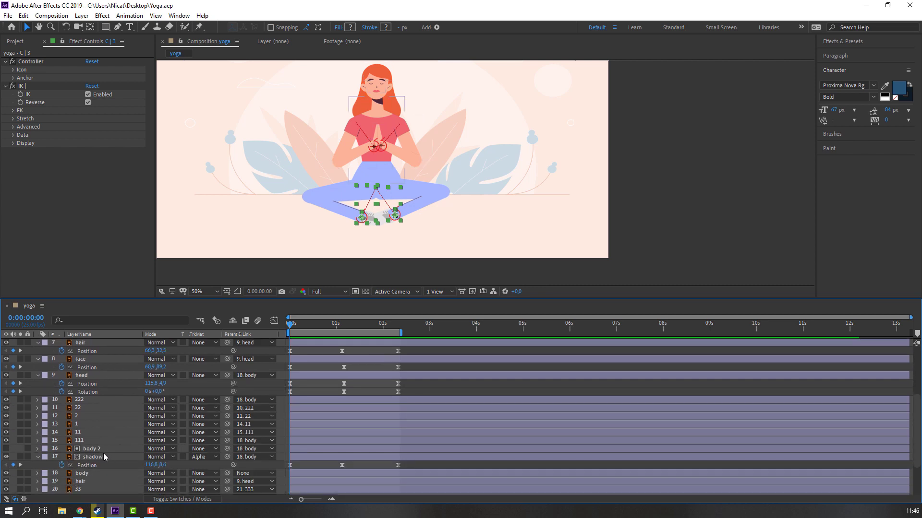
left_click(93, 475)
key("r")
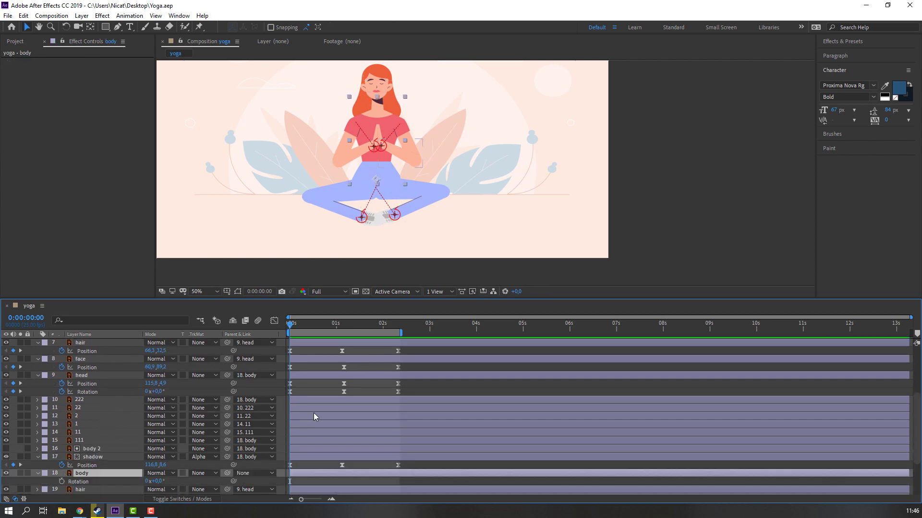
key("alt+shift+r")
scroll(123, 431, "down", 2)
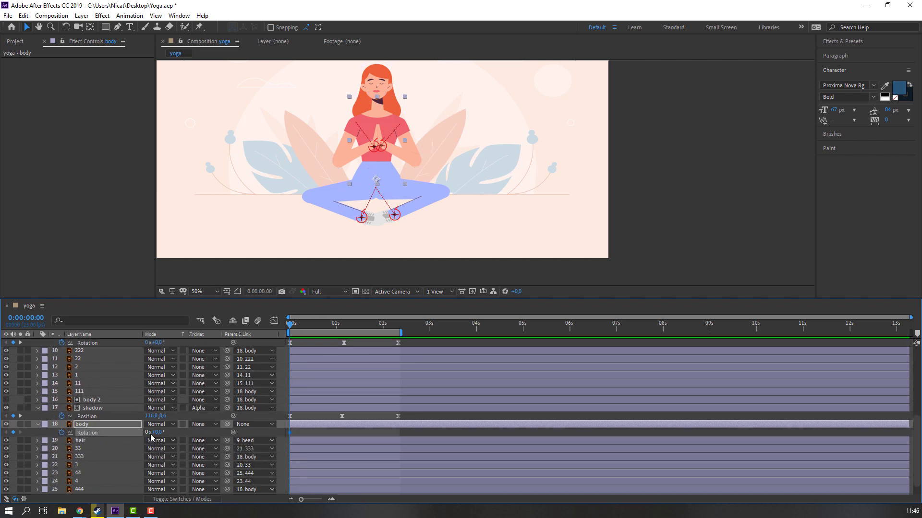
type("3")
key("Return")
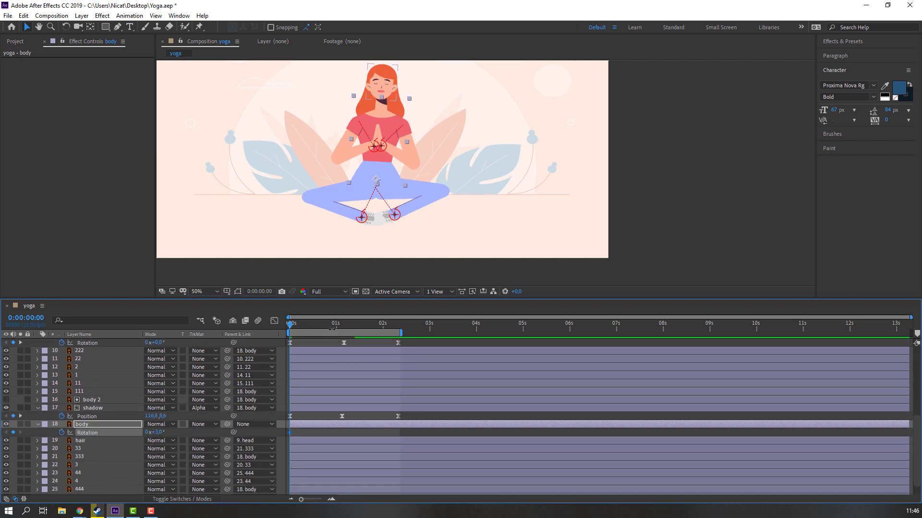
Step: At 0:00:01:03, set the body layer's Rotation to -1° and play the animation
left_click_drag(291, 327, 342, 332)
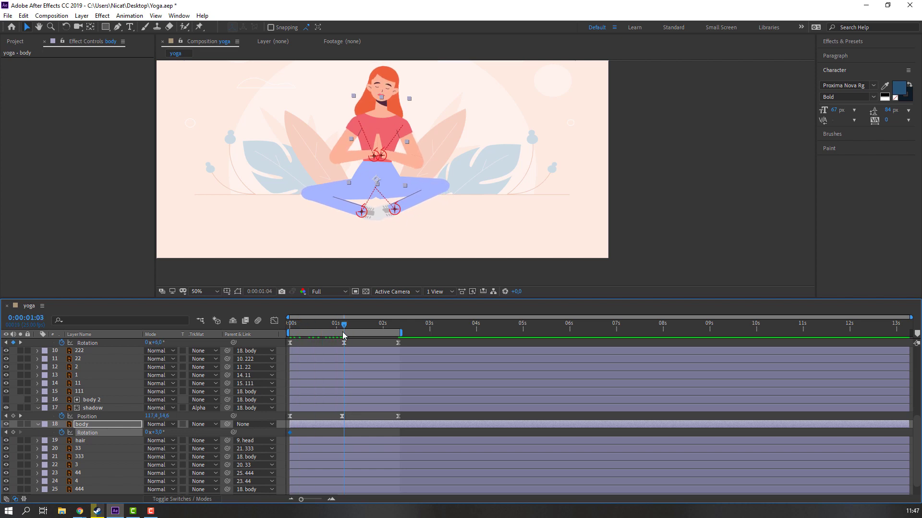
left_click(158, 433)
type("-1")
key("Return")
key("space")
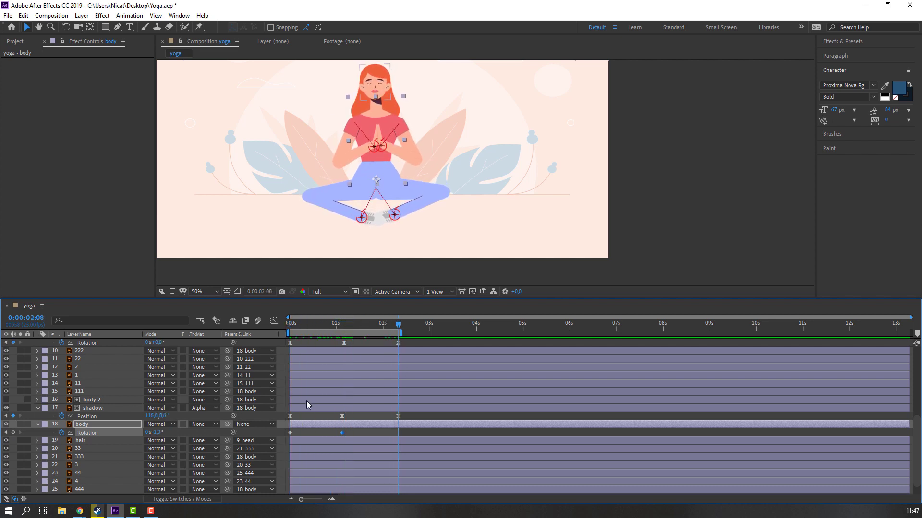
Step: Copy the body's starting Rotation keyframe to 0:00:02:08 and apply Easy Ease to all its Rotation keyframes
left_click_drag(301, 431, 280, 436)
key("ctrl+c")
key("ctrl+v")
left_click(352, 431)
left_click_drag(409, 430, 282, 438)
right_click(290, 432)
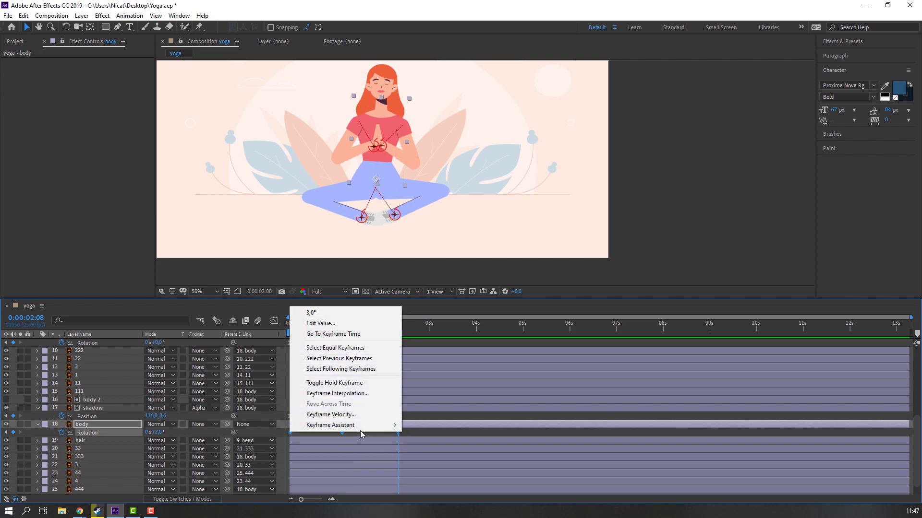
mouse_move(368, 427)
left_click(427, 361)
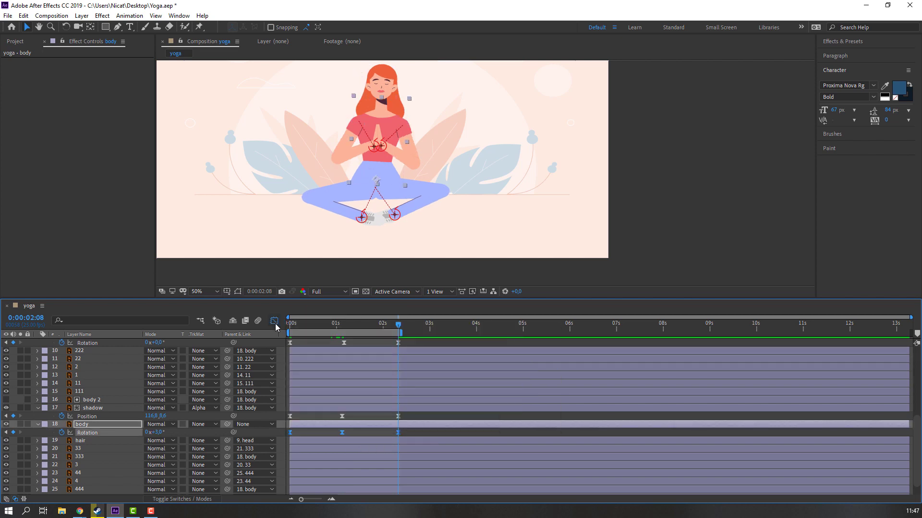
Step: Reshape the body's Rotation speed graph with longer easing at the first and last keyframes, and preview the motion
left_click(275, 322)
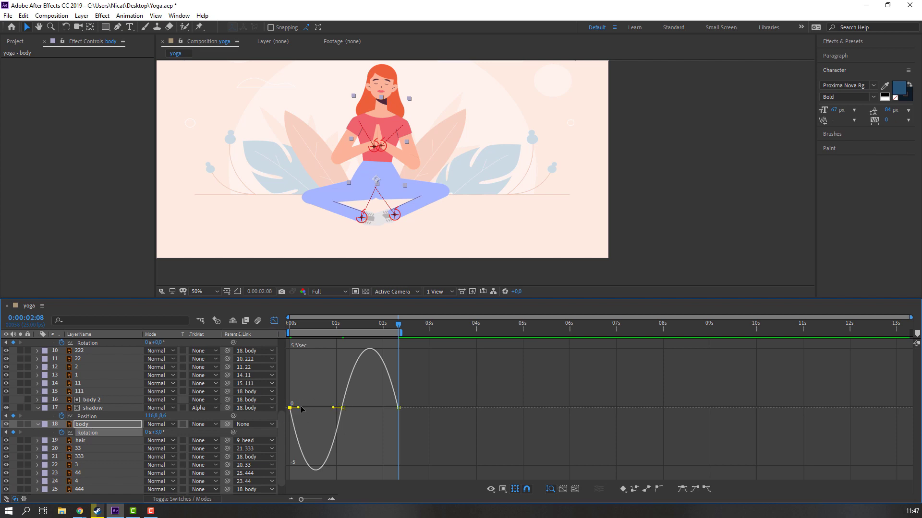
left_click_drag(302, 409, 308, 408)
left_click_drag(390, 404, 383, 402)
key("space")
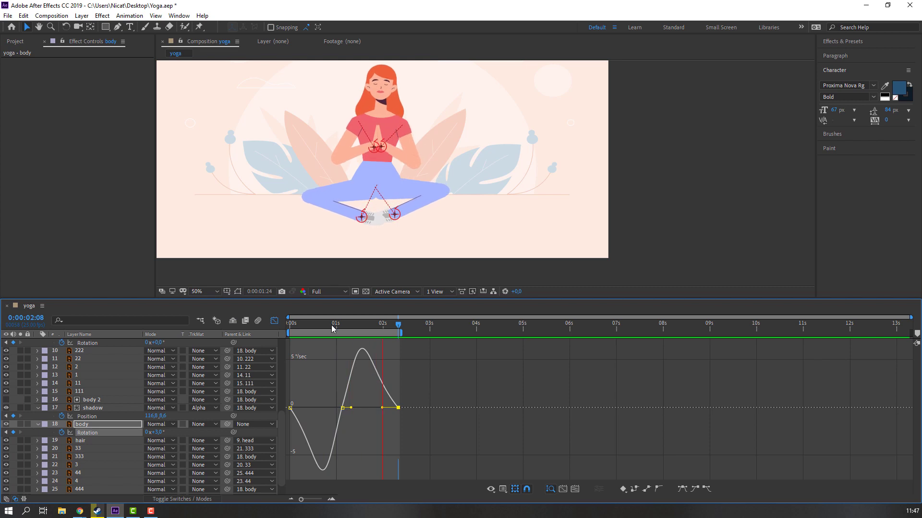
key("space")
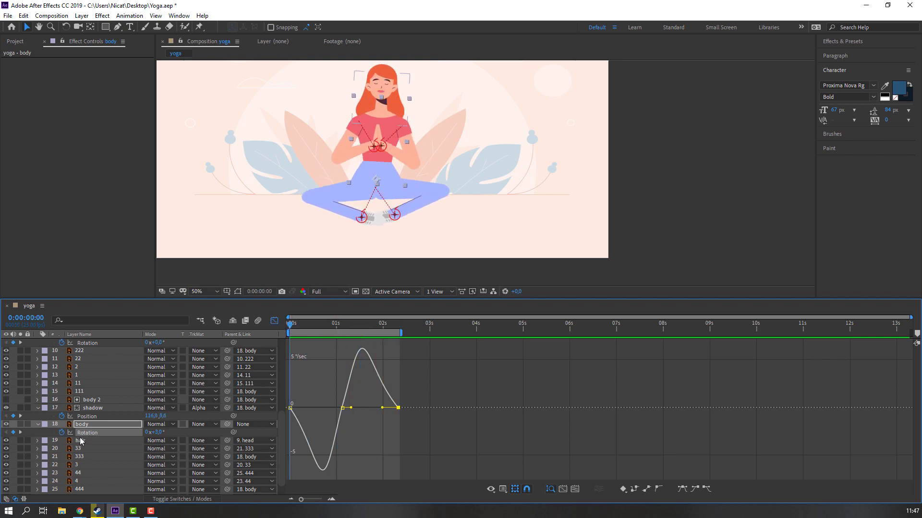
Step: Add Rotation keyframes at 0 s to the foot controllers C | 4 and C | 3
scroll(106, 439, "up", 5)
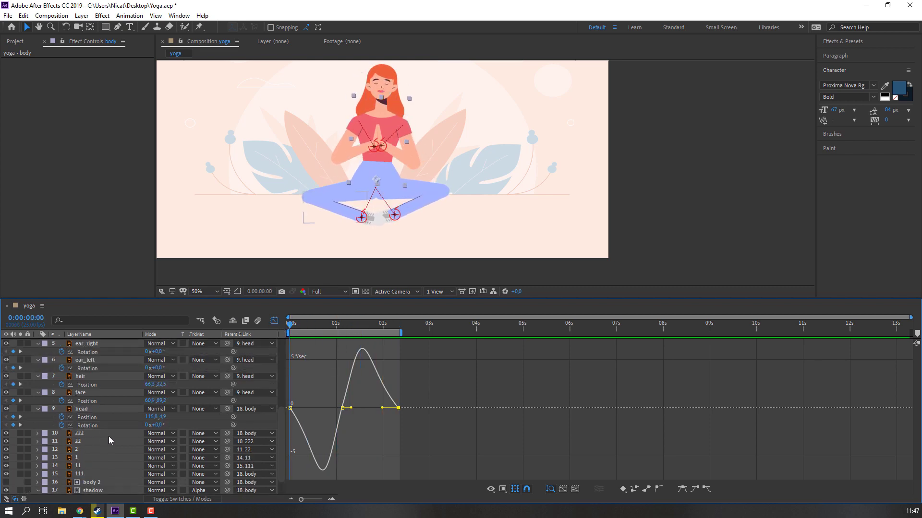
left_click(96, 345)
left_click(95, 360, "ctrl")
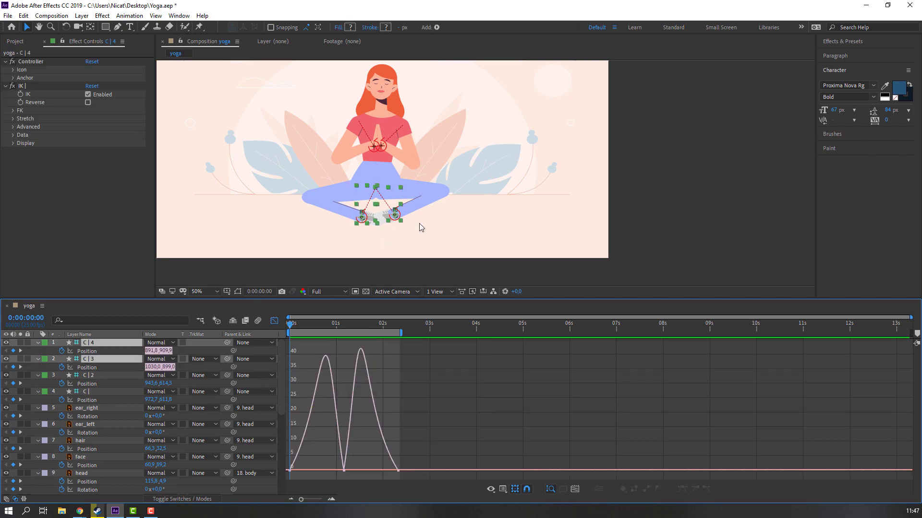
scroll(422, 226, "up", 2)
scroll(348, 194, "up", 1)
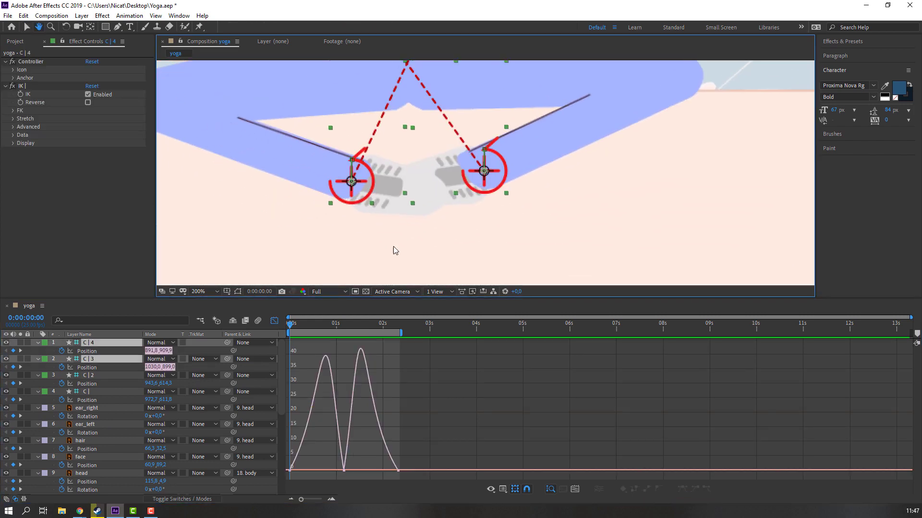
key("u")
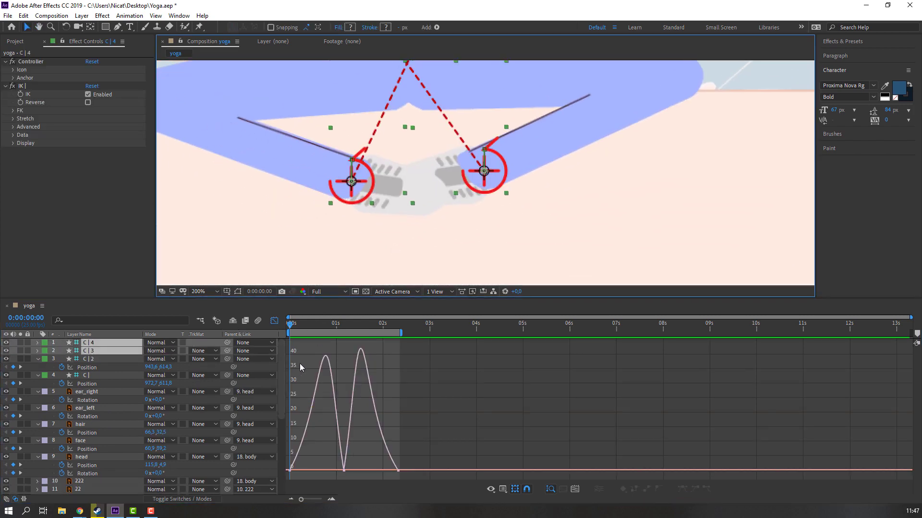
left_click(275, 322)
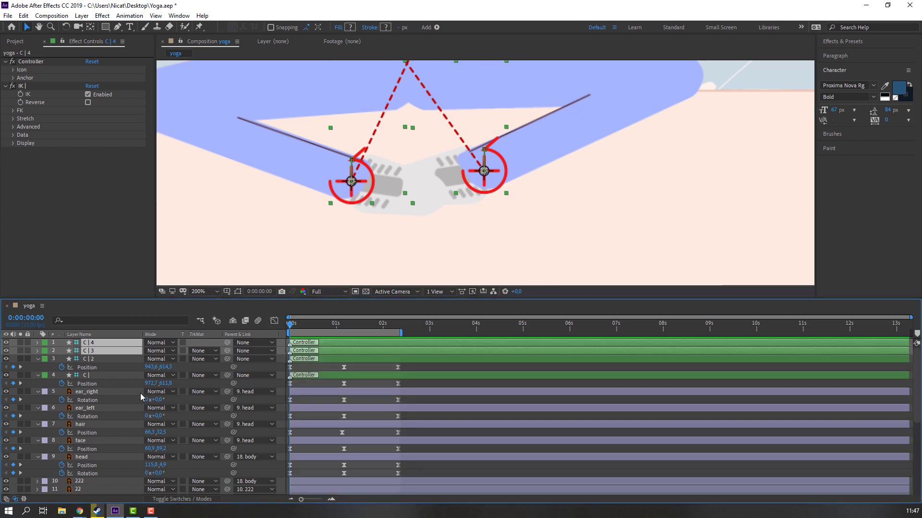
key("u")
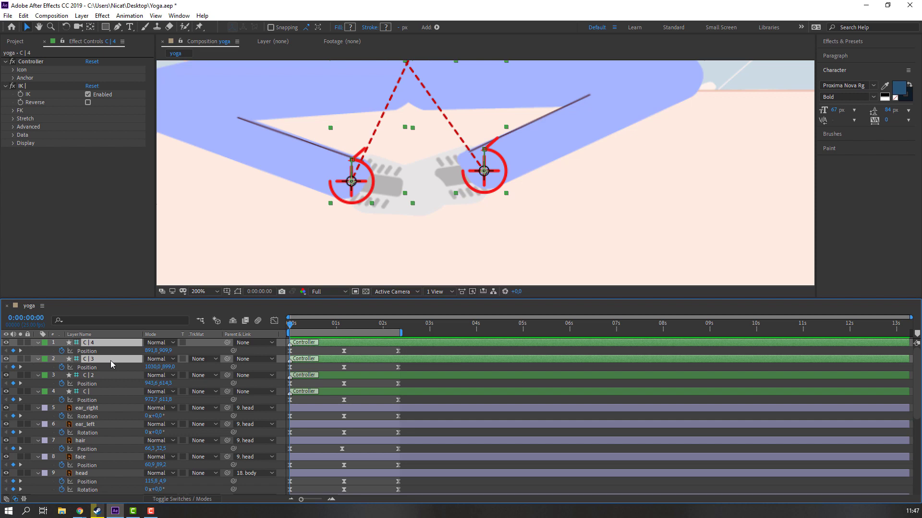
key("shift+r")
key("alt+shift+r")
Step: At 0:00:01:04, adjust the Rotation of the foot controllers C | 4 and C | 3 to create their middle keyframes
left_click_drag(301, 326, 344, 326)
left_click(298, 351)
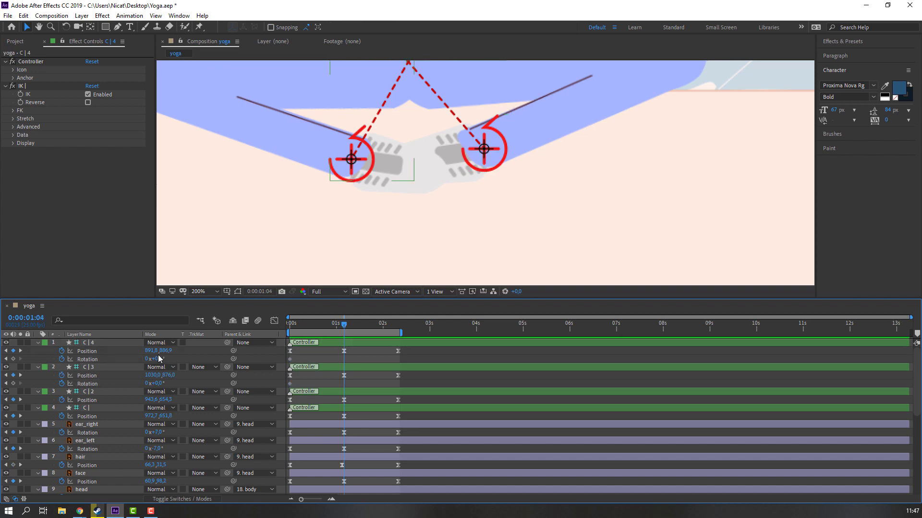
left_click_drag(157, 360, 163, 385)
Step: At 0 s, set the Rotation of foot controller C | 4 to -16°
left_click_drag(343, 325, 288, 327)
left_click(181, 360)
left_click_drag(158, 358, 150, 358)
Step: Copy the starting Rotation keyframes of both foot controllers to 0:00:02:08
left_click_drag(303, 327, 398, 329)
left_click_drag(307, 355, 286, 386)
key("ctrl+c")
key("ctrl+v")
key("ctrl+c")
key("ctrl+v")
Step: Apply Easy Ease to all Rotation keyframes of the foot controllers C | 4 and C | 3
left_click_drag(414, 356, 288, 386)
right_click(290, 388)
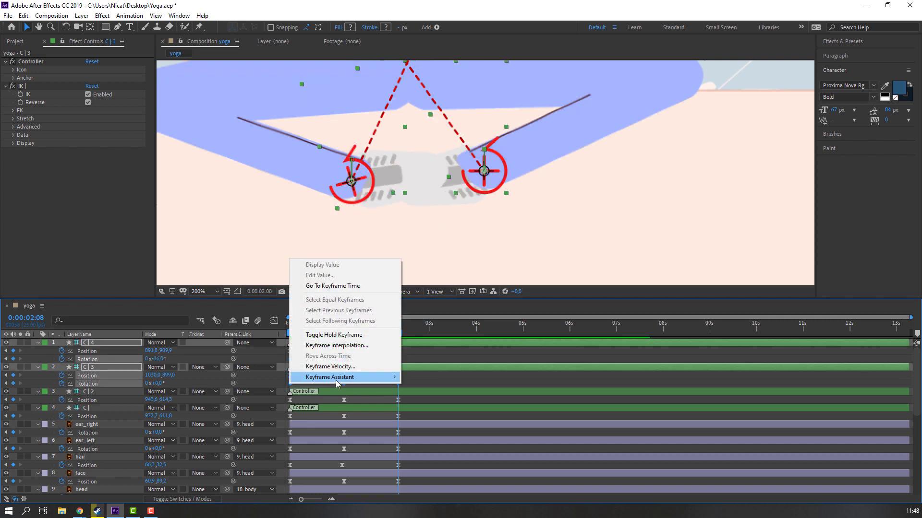
mouse_move(332, 376)
left_click(419, 408)
left_click(430, 370)
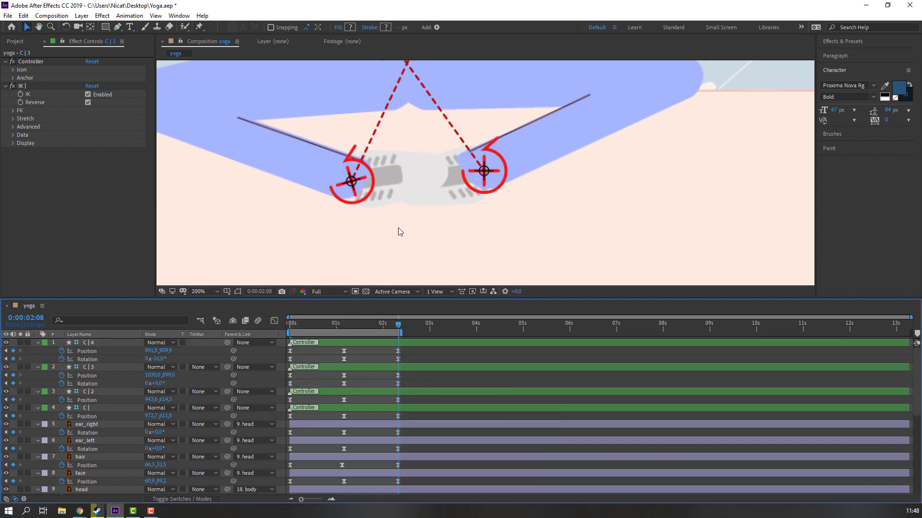
Step: Preview the animation with the whole composition fitted in the viewer
scroll(392, 233, "down", 6)
key("period")
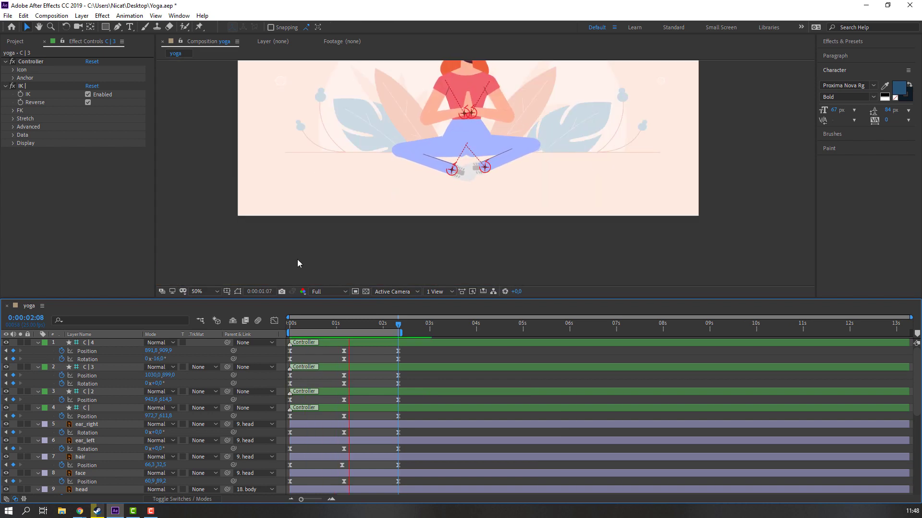
left_click(201, 293)
left_click(211, 301)
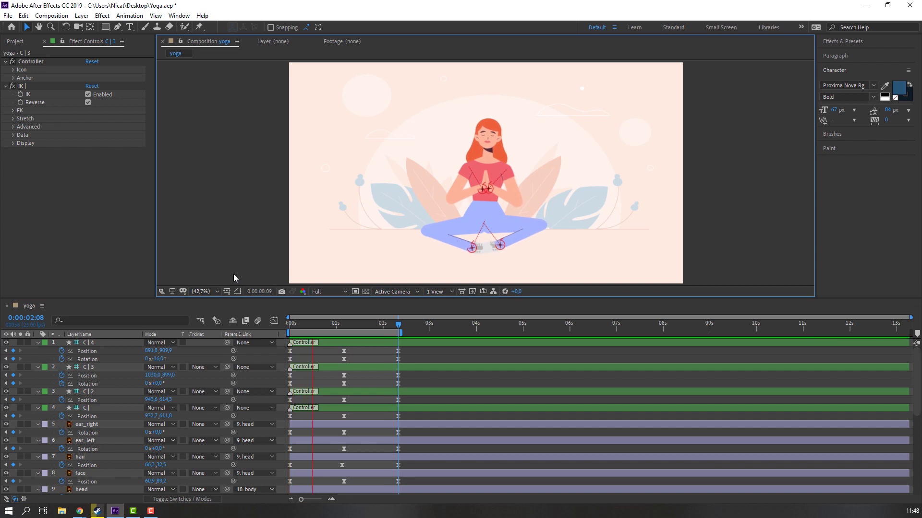
Step: Pre-compose all the girl's layers and controllers, without the locked backgrounds, into a new composition named GİRL
left_click(167, 363)
key("ctrl+a")
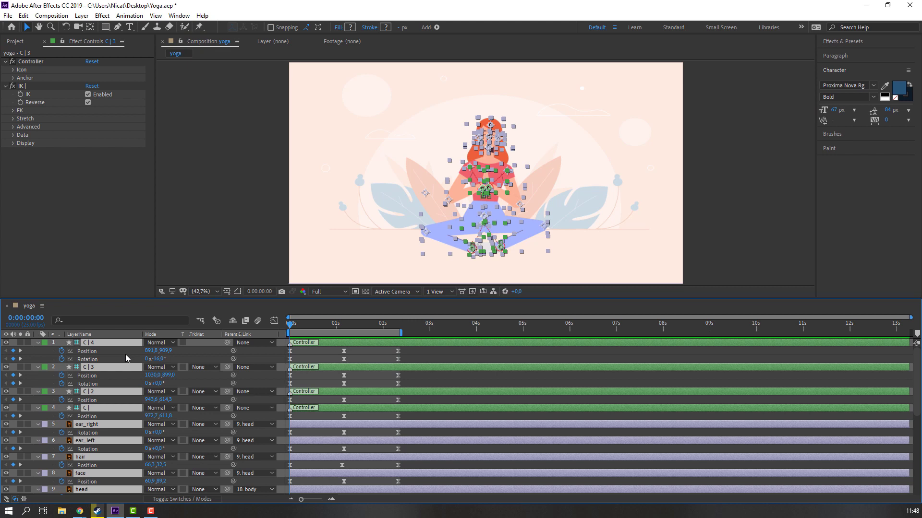
left_click(39, 343)
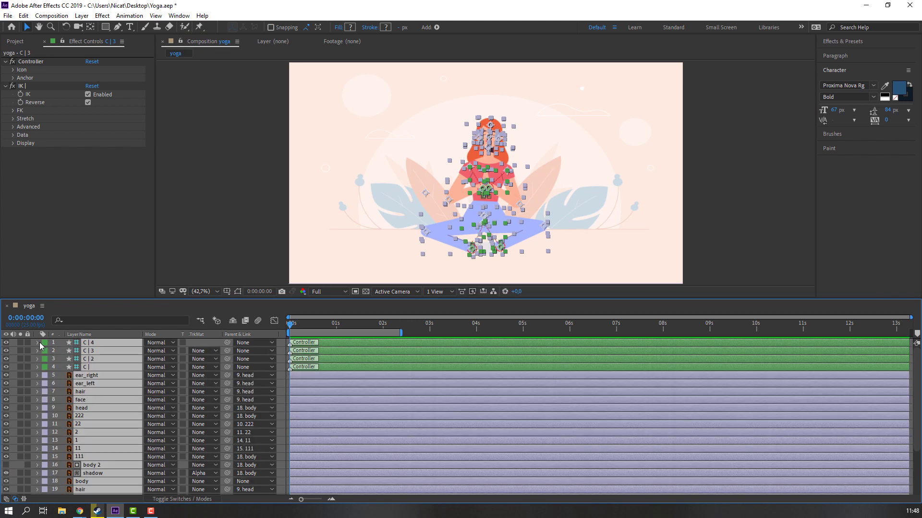
scroll(82, 393, "down", 4)
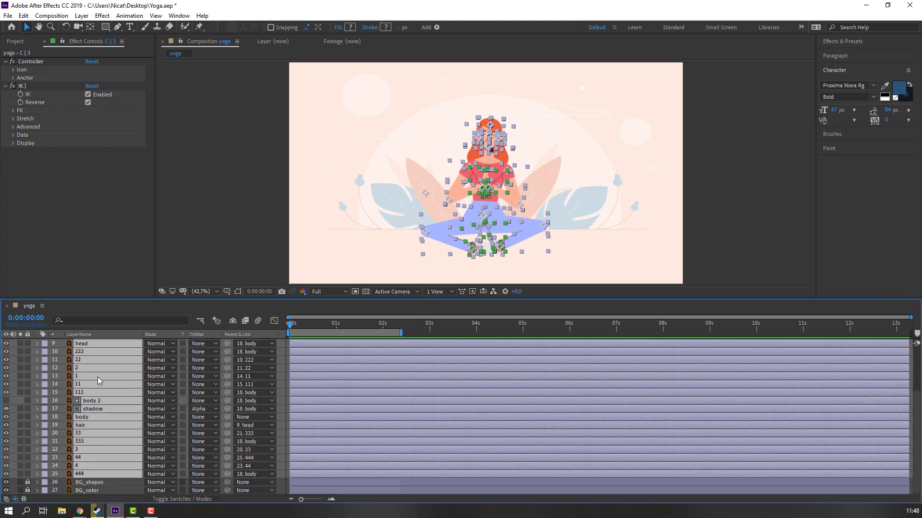
right_click(97, 376)
left_click(138, 336)
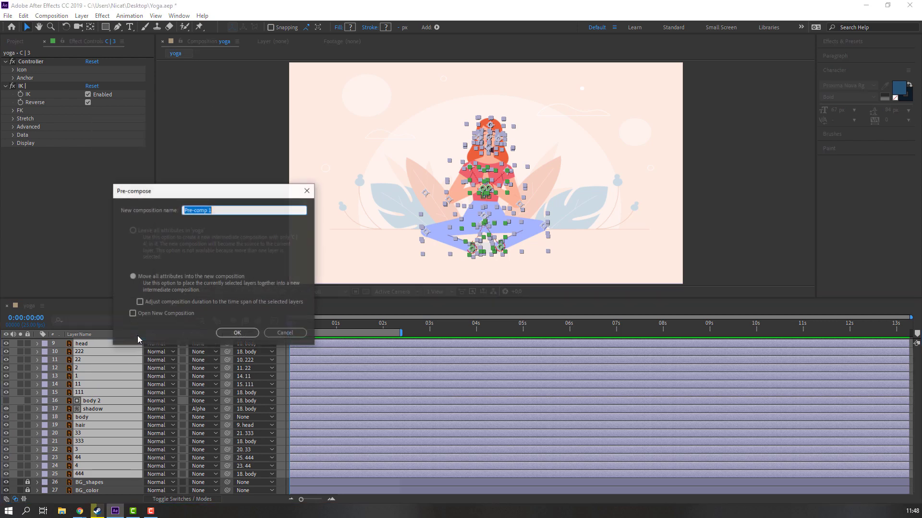
type("GİRL")
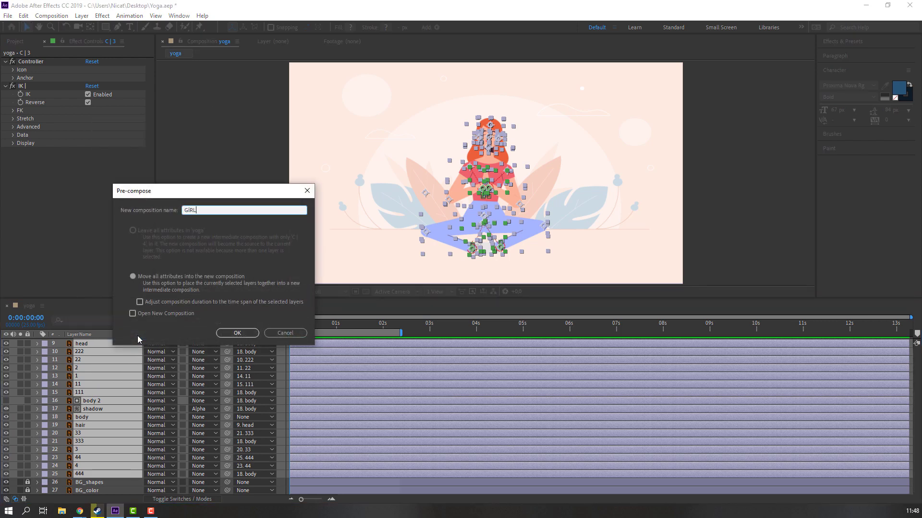
left_click(237, 332)
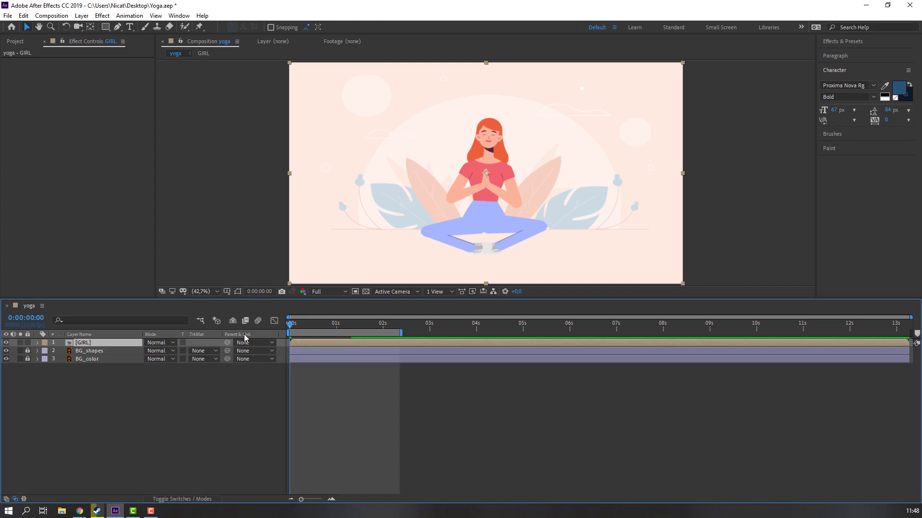
Step: Add a Position keyframe at 0 s to the pre-composed girl layer and open its composition
key("p")
left_click(63, 351)
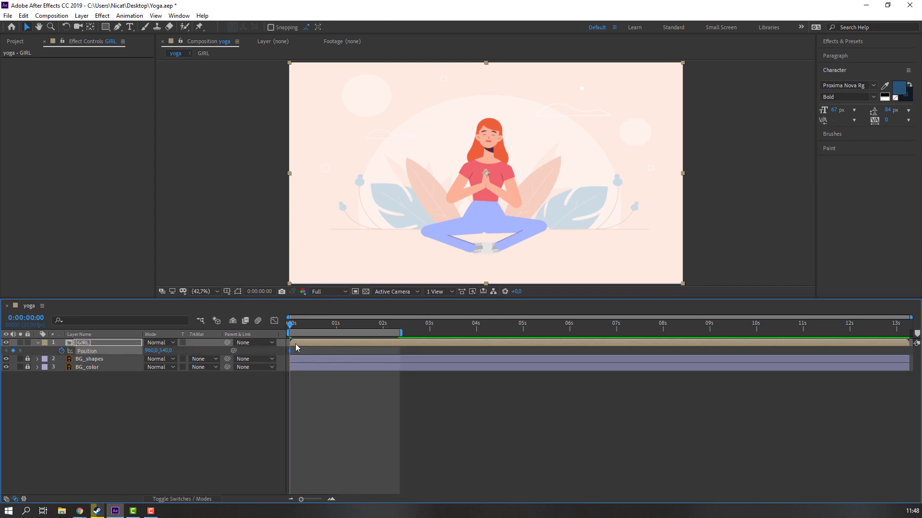
double_click(91, 343)
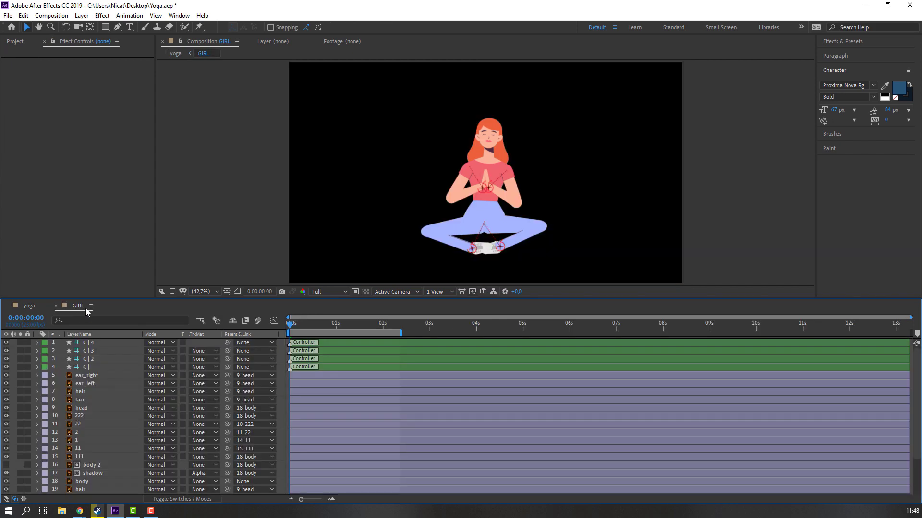
Step: Set the GİRL layer's Position to 960, 587 at 0:00:01:04, in line with the middle keyframes of controller C | 4
left_click(98, 344)
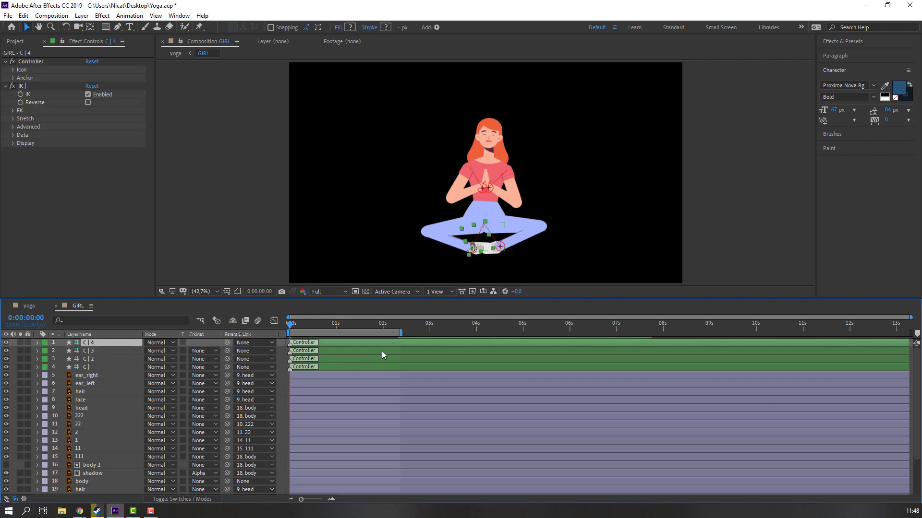
key("u")
left_click_drag(307, 324, 344, 324)
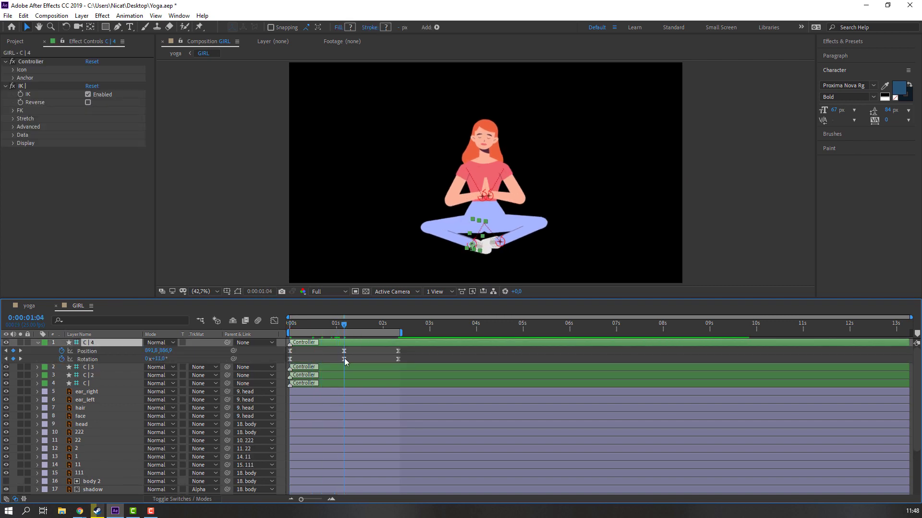
left_click(35, 306)
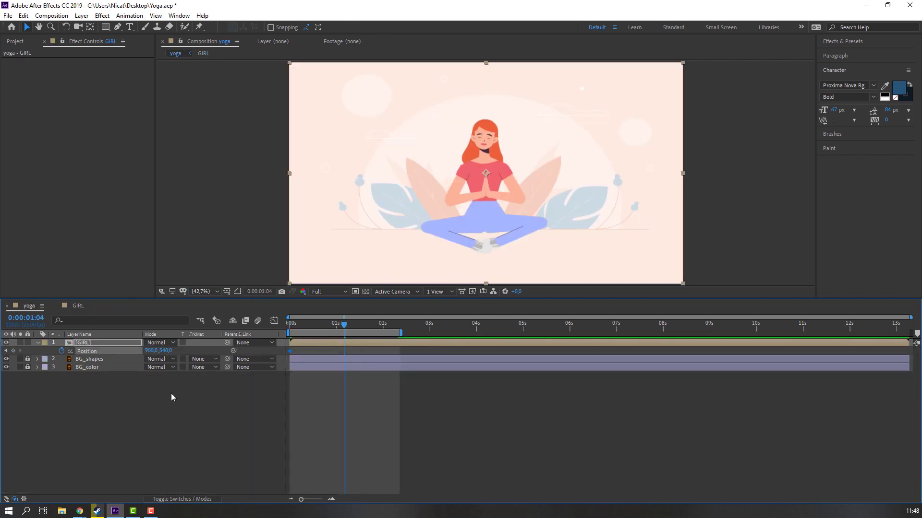
scroll(461, 247, "down", 1)
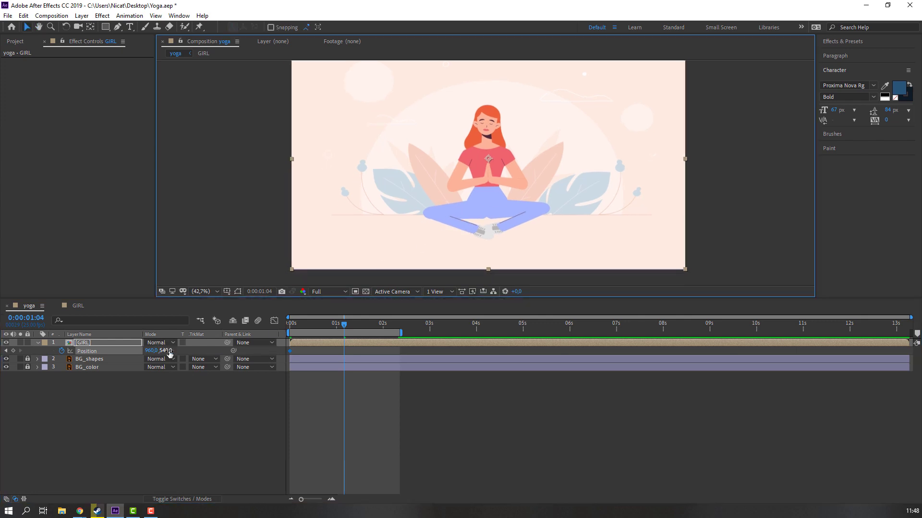
left_click_drag(165, 351, 188, 351)
Step: Copy the GİRL layer's first Position keyframe to 0:00:02:08, in line with the controllers' last keyframes
left_click_drag(316, 328, 398, 329)
left_click(290, 351)
left_click(78, 307)
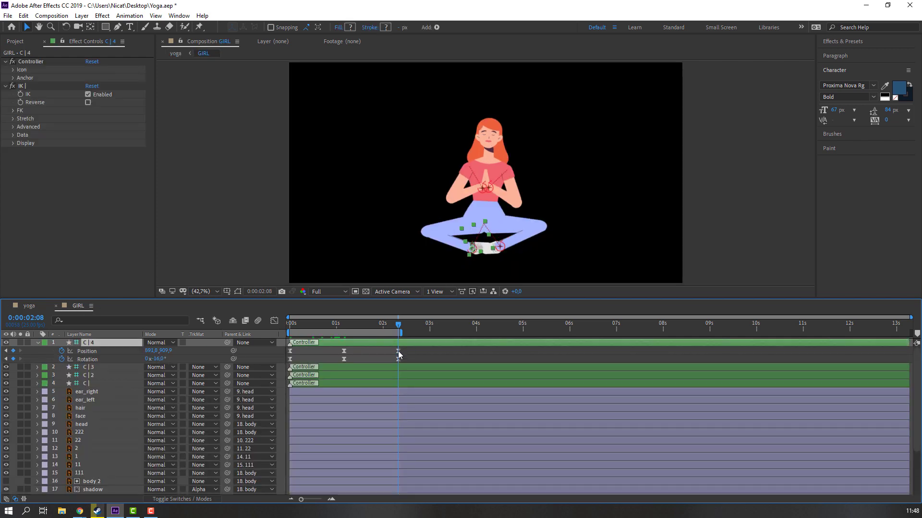
left_click(29, 306)
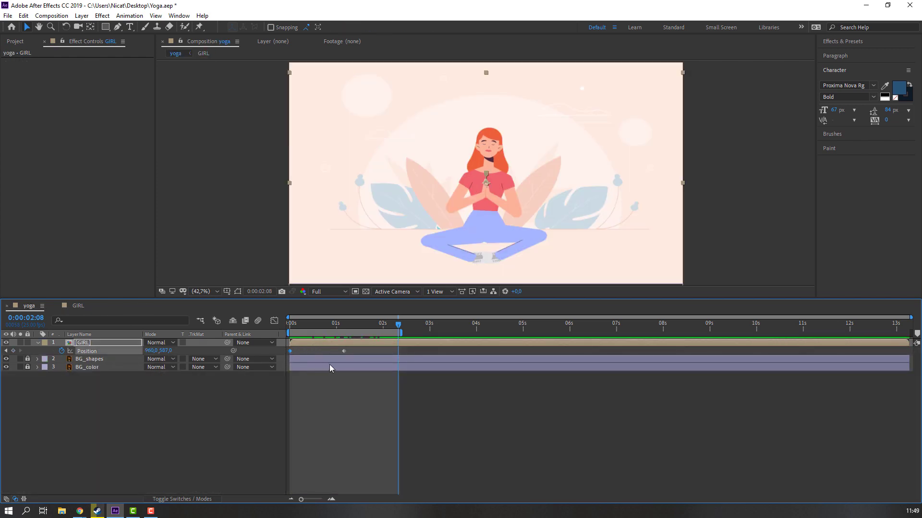
key("ctrl+v")
Step: Apply Easy Ease to all three Position keyframes of the GİRL layer
left_click_drag(411, 349, 287, 354)
right_click(289, 351)
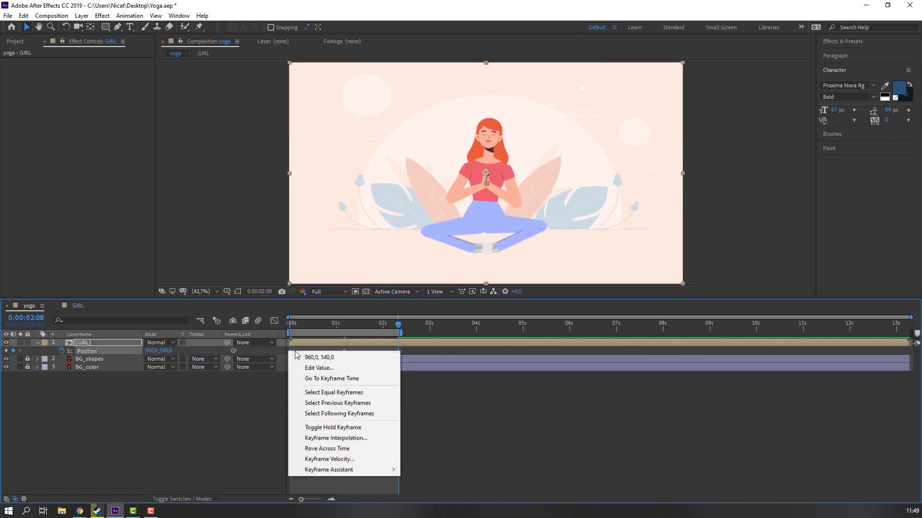
mouse_move(348, 470)
left_click(432, 405)
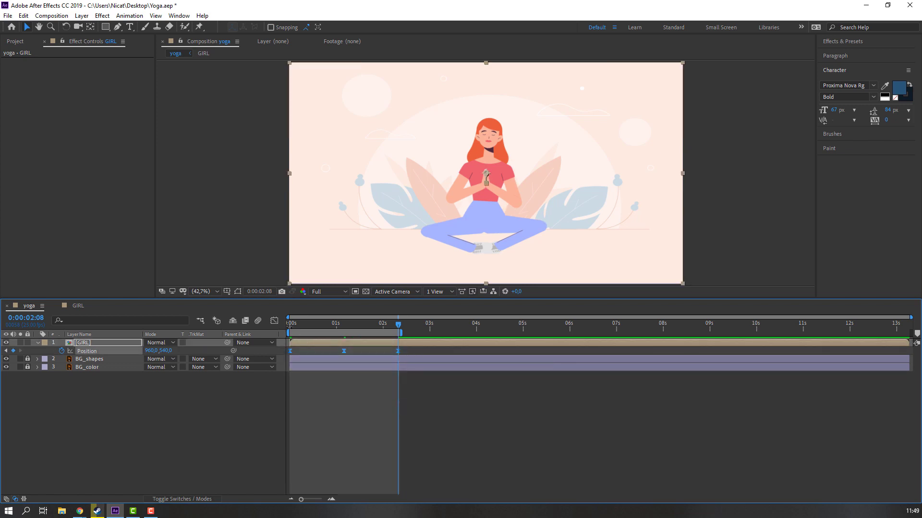
Step: Lengthen the outer easing handles of the GİRL layer's Position speed curve in the Graph Editor and preview the motion
left_click(274, 321)
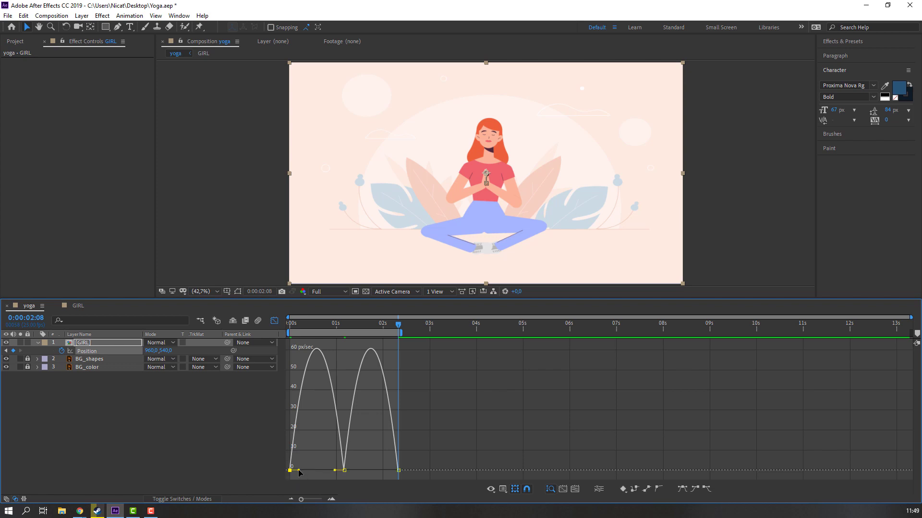
left_click_drag(304, 470, 308, 471)
left_click_drag(440, 465, 381, 472)
key("space")
left_click(498, 416)
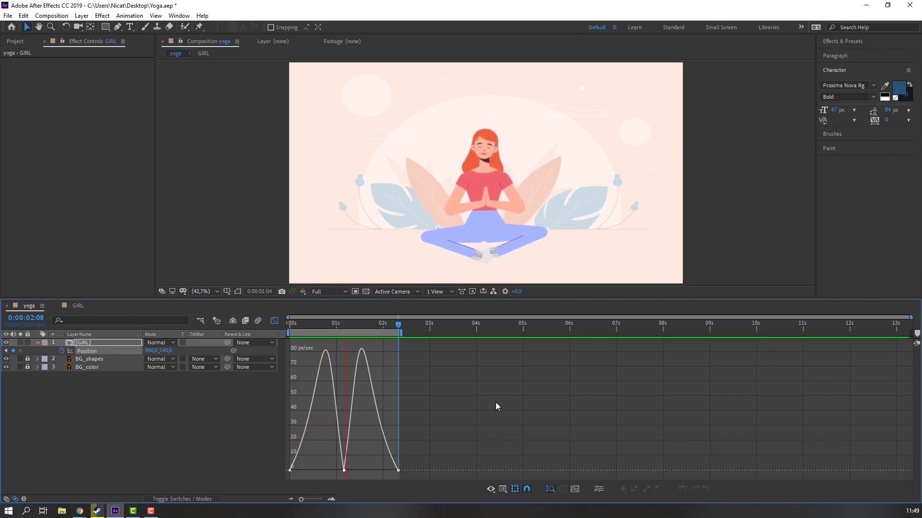
key("space")
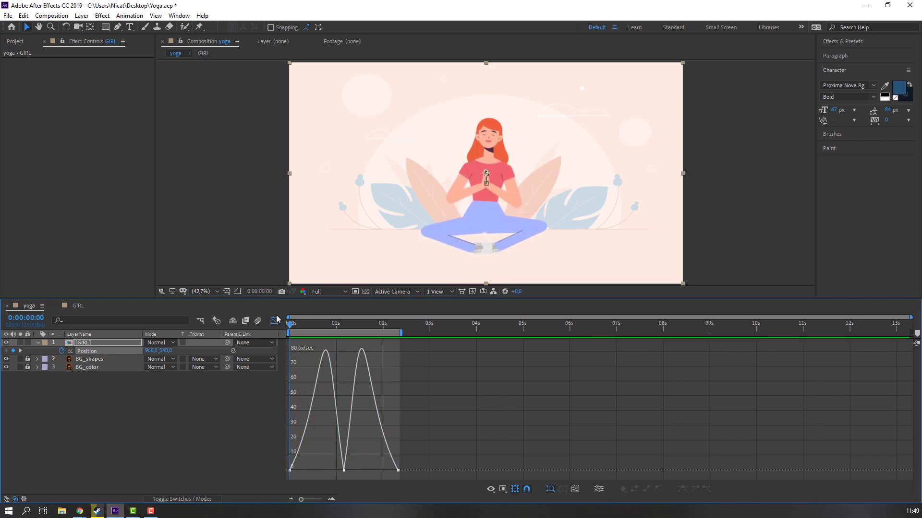
left_click(274, 320)
Step: Draw a flat, wide ellipse under the girl's feet as a shadow and set its stroke to None
left_click_drag(105, 27, 129, 55)
left_click_drag(414, 192, 513, 205)
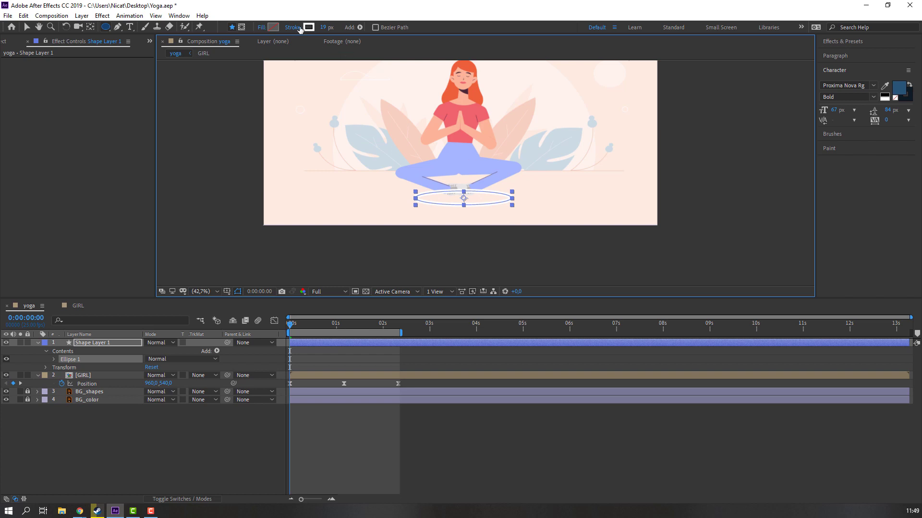
left_click(239, 201)
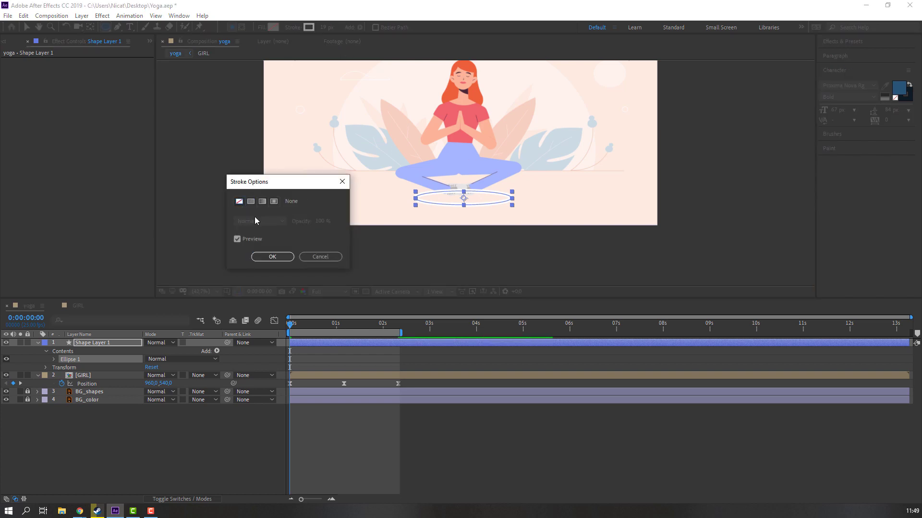
left_click(271, 257)
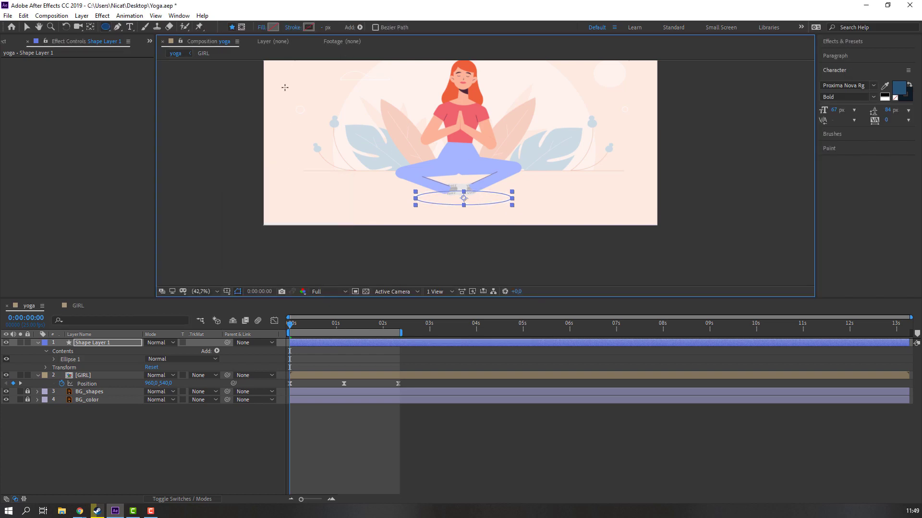
Step: Fill the ellipse with E3C8BB, a darker shade of the sampled background colour
left_click(277, 28)
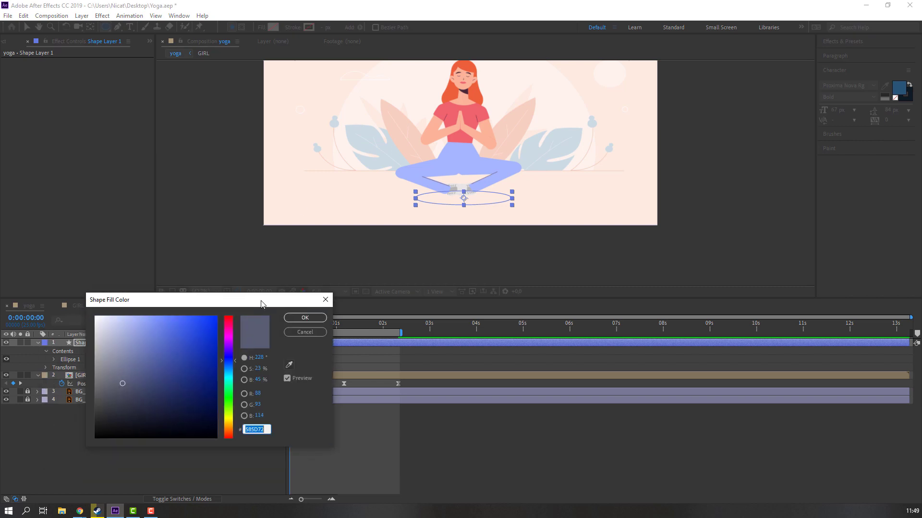
left_click(288, 364)
left_click(333, 189)
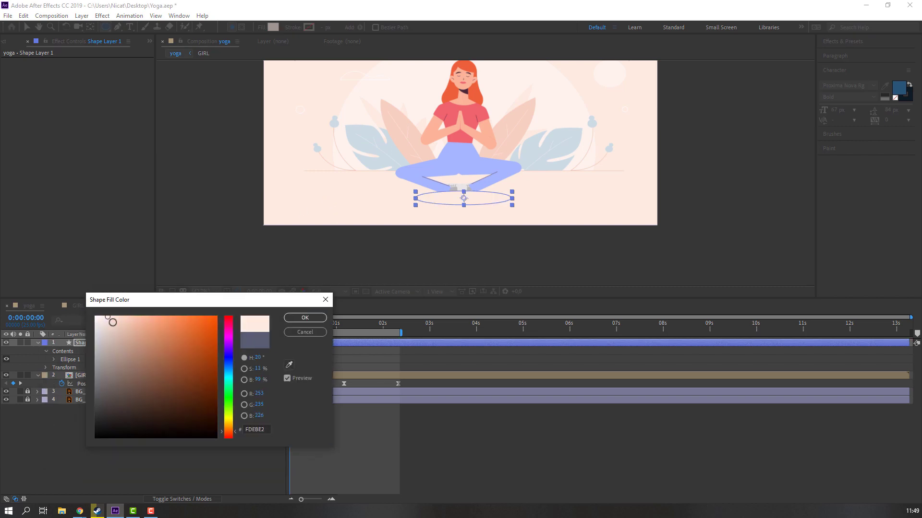
left_click(115, 328)
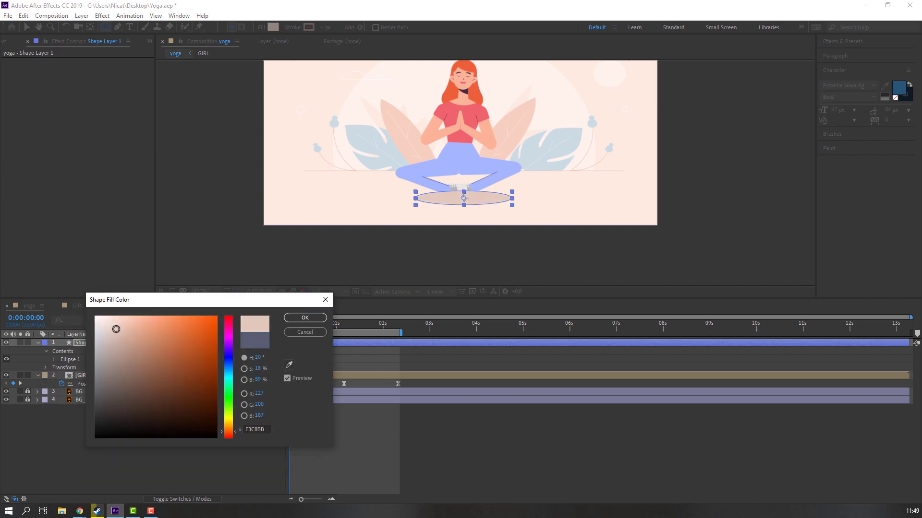
left_click(305, 318)
Step: Collapse the ellipse's shape layer and place it directly below the GİRL layer
left_click(38, 343)
left_click_drag(93, 344, 98, 367)
left_click(205, 427)
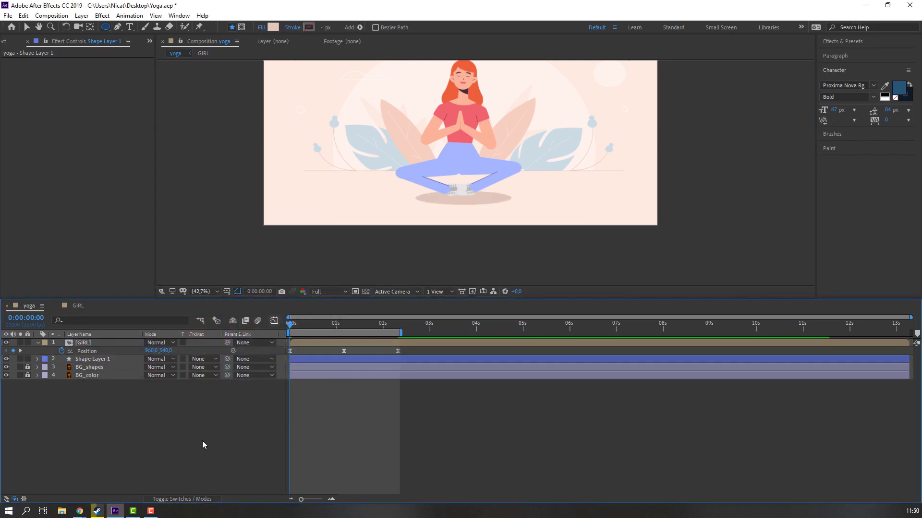
Step: Add a Scale keyframe of 90% to the shadow ellipse's layer at 0 s
left_click(98, 361)
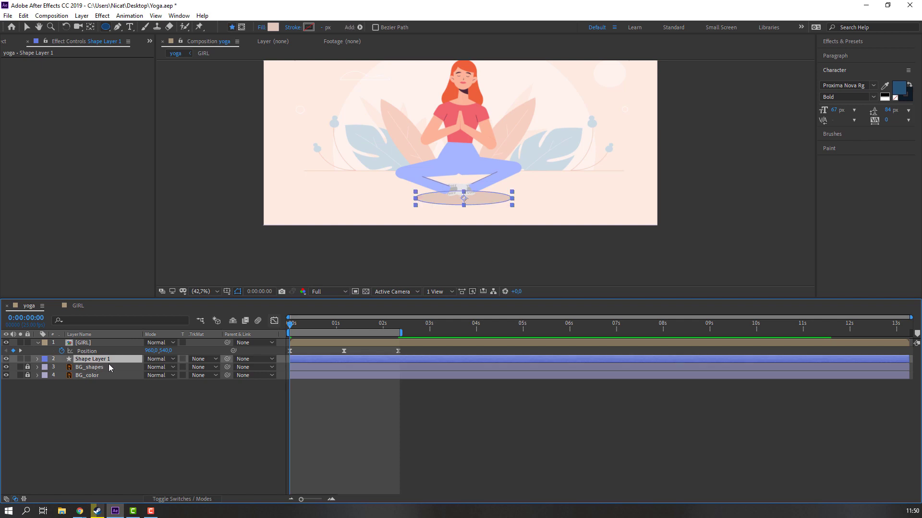
key("s")
left_click_drag(296, 328, 342, 328)
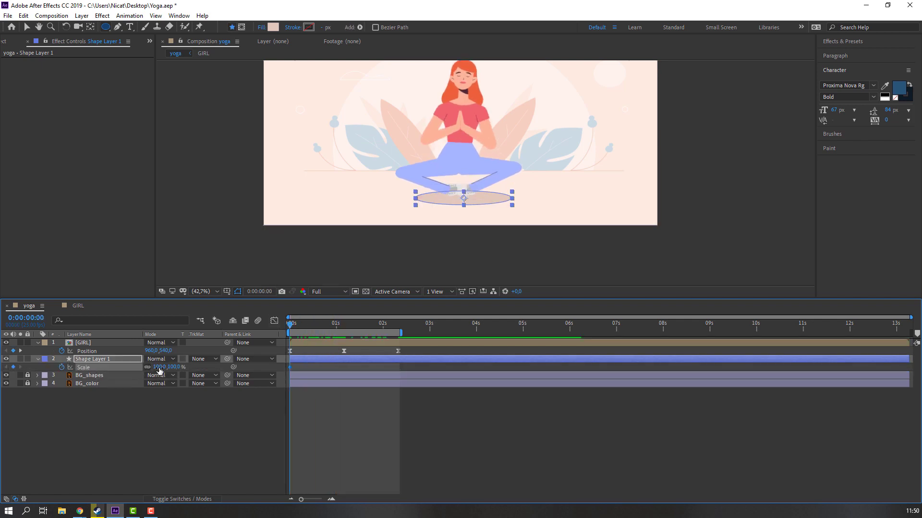
left_click(159, 367)
type("90")
key("Return")
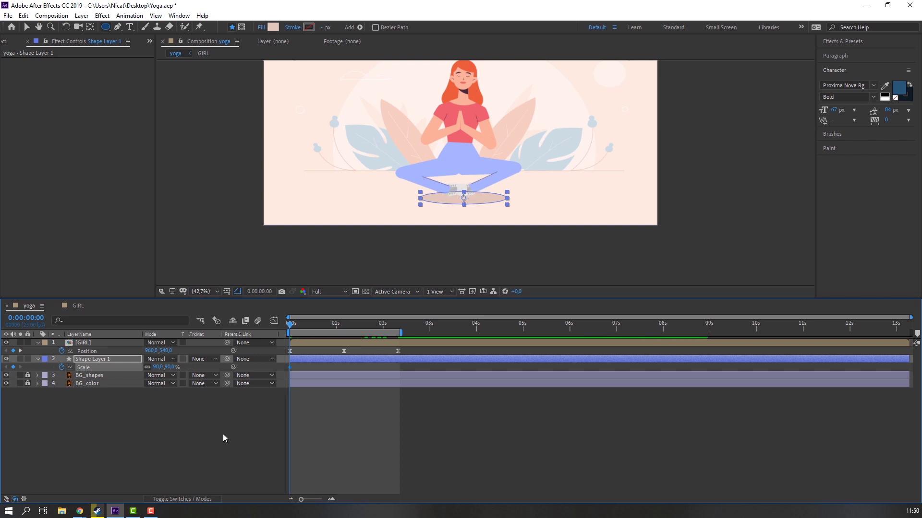
left_click(220, 440)
Step: Set the shadow ellipse's Scale to 100% at 0:00:01:03
left_click_drag(290, 324, 343, 331)
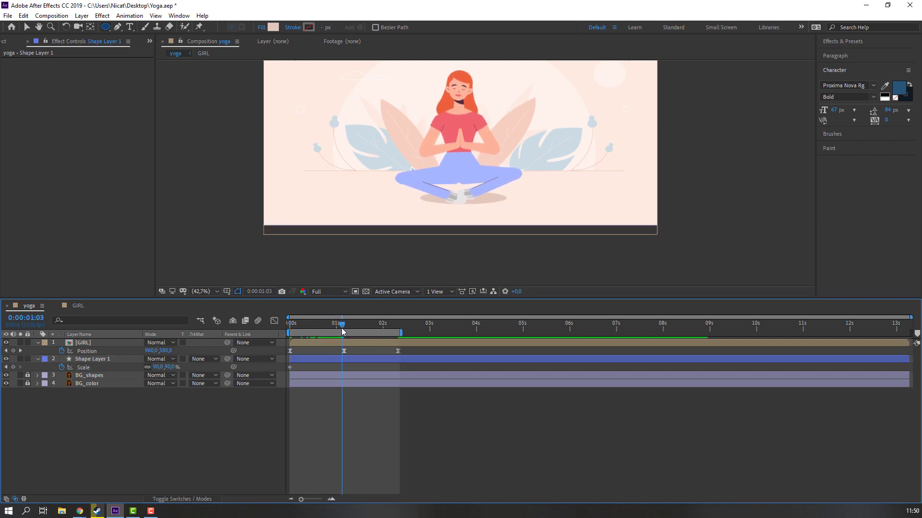
left_click(157, 367)
type("100")
key("Return")
Step: Set the shadow ellipse's Scale back to 90% at 0:00:02:08
left_click_drag(321, 326, 382, 334)
key("k")
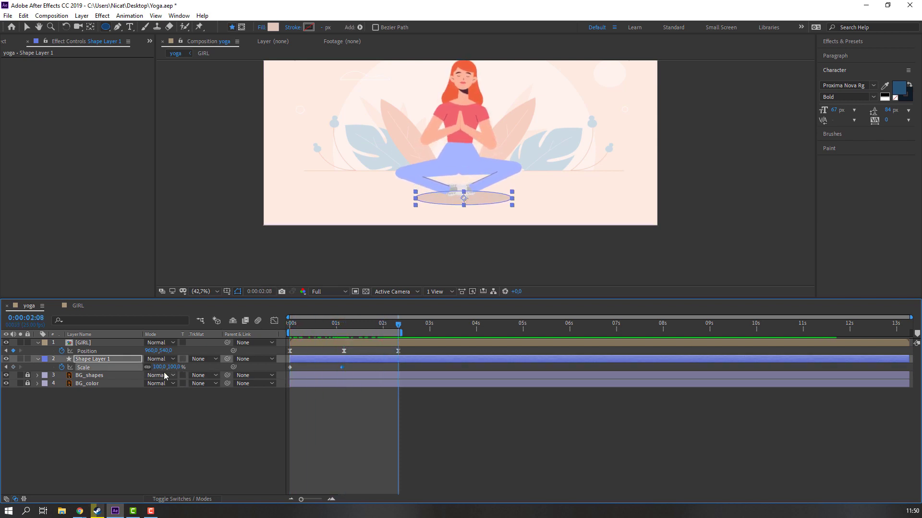
left_click(161, 368)
type("90")
left_click(208, 417)
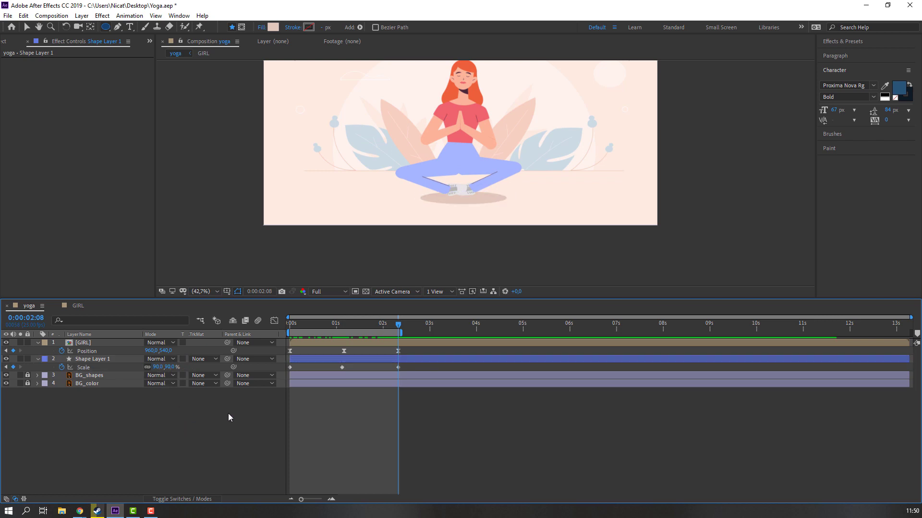
Step: Apply Easy Ease to all three Scale keyframes of the shadow ellipse
left_click_drag(408, 364, 286, 370)
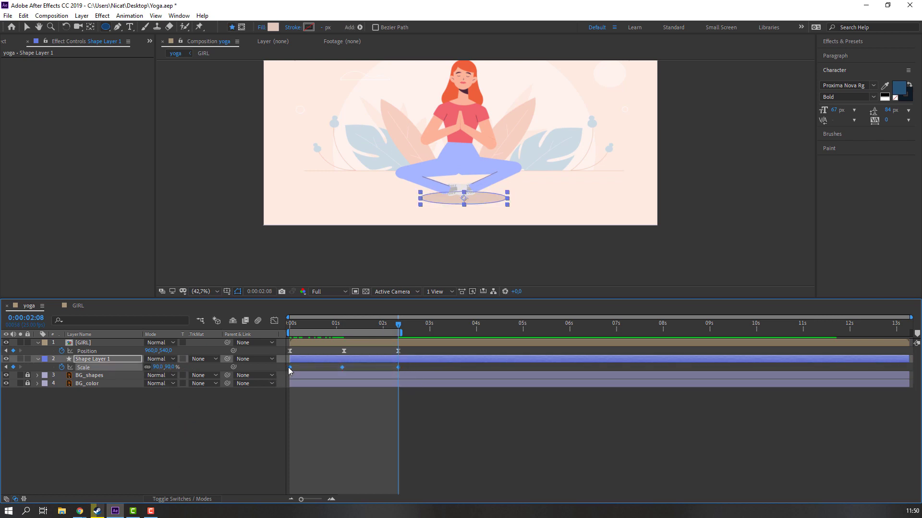
right_click(289, 370)
mouse_move(331, 486)
left_click(456, 424)
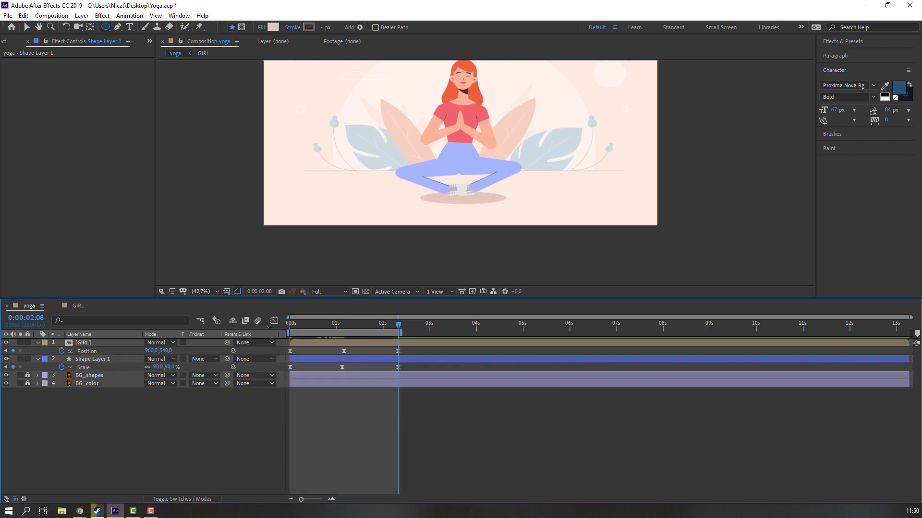
Step: Preview the girl and her shadow animation with the full composition in view
left_click(200, 292)
left_click(206, 311)
key("h")
left_click_drag(552, 173, 521, 224)
key("space")
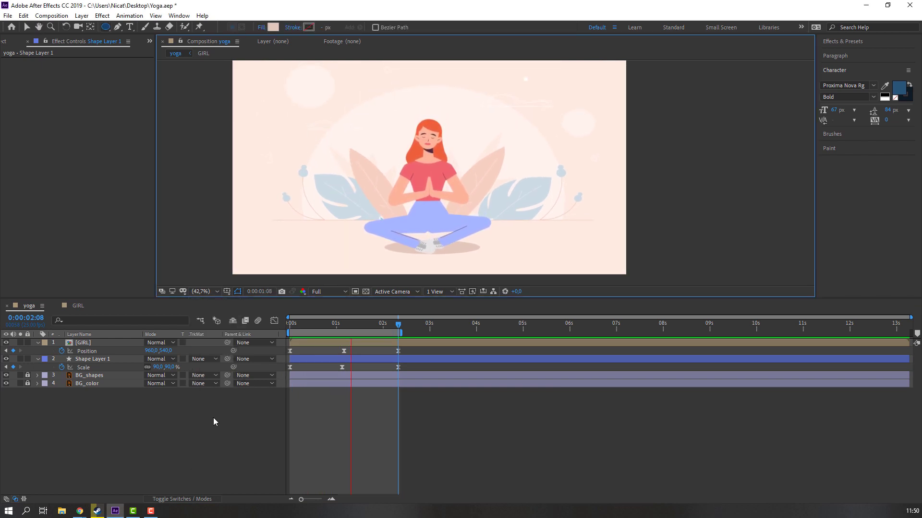
Step: Select the GİRL layer's first and last Position keyframes at 0 s, set them to 960, 488 and preview
left_click_drag(312, 325, 268, 326)
left_click(83, 343)
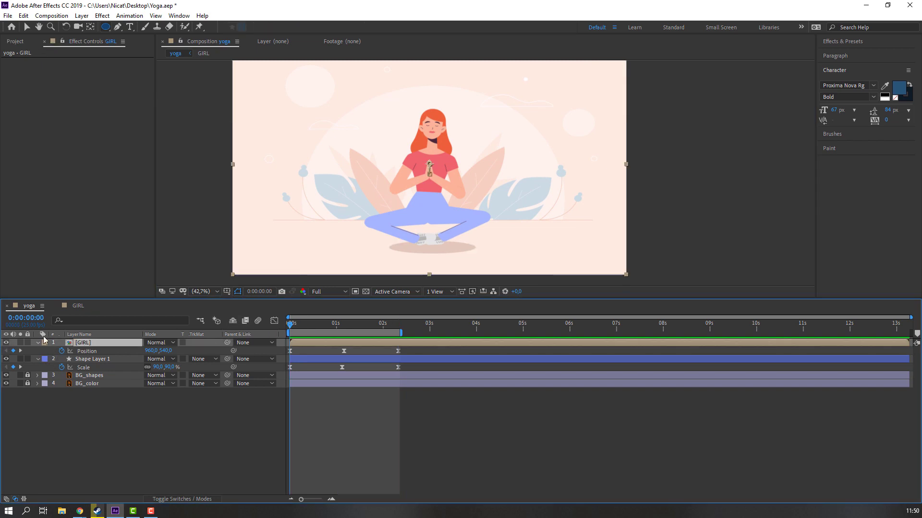
left_click_drag(299, 330, 274, 325)
left_click_drag(411, 352, 397, 356)
left_click(398, 351)
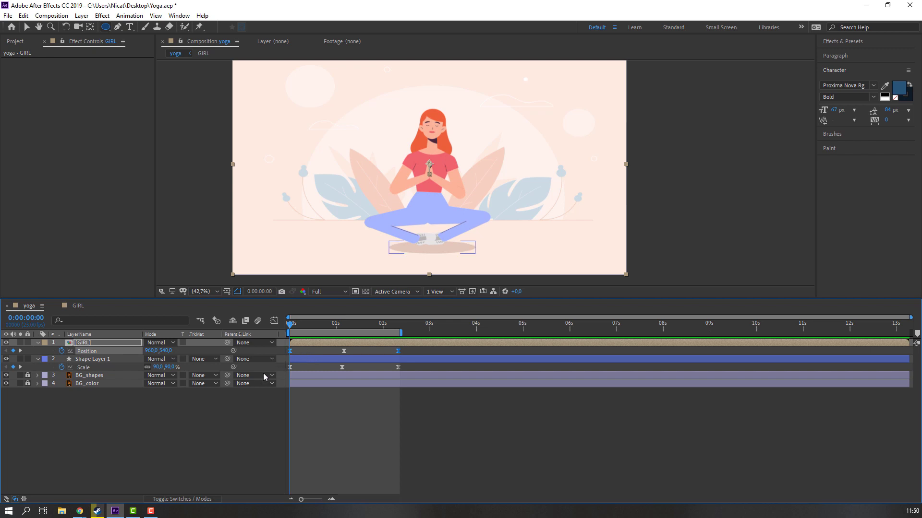
left_click_drag(164, 351, 157, 350)
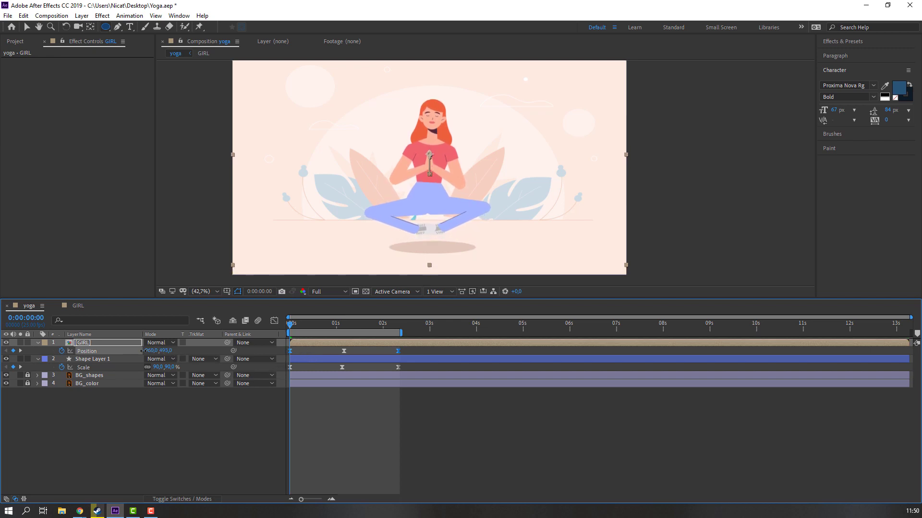
key("space")
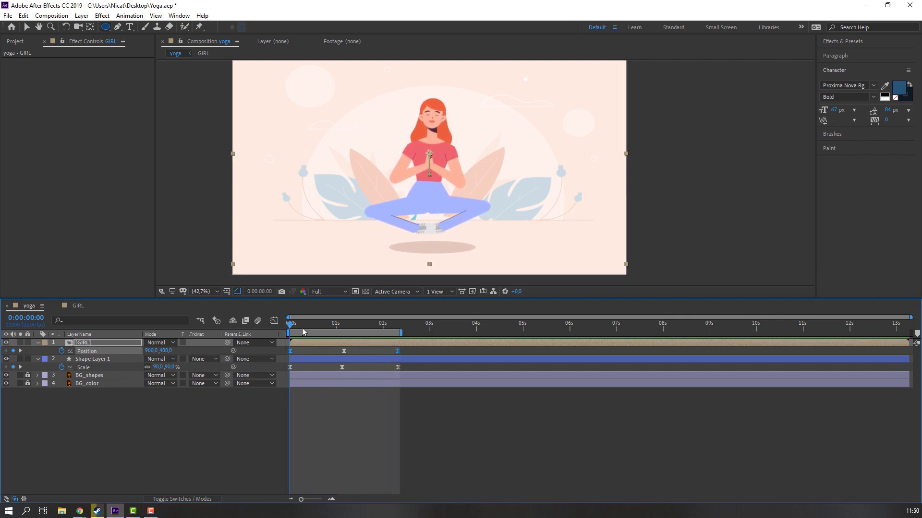
Step: Set the selected first and last Position keyframes to 960, 512 and preview at 50% magnification
left_click_drag(170, 351, 177, 351)
left_click(145, 388)
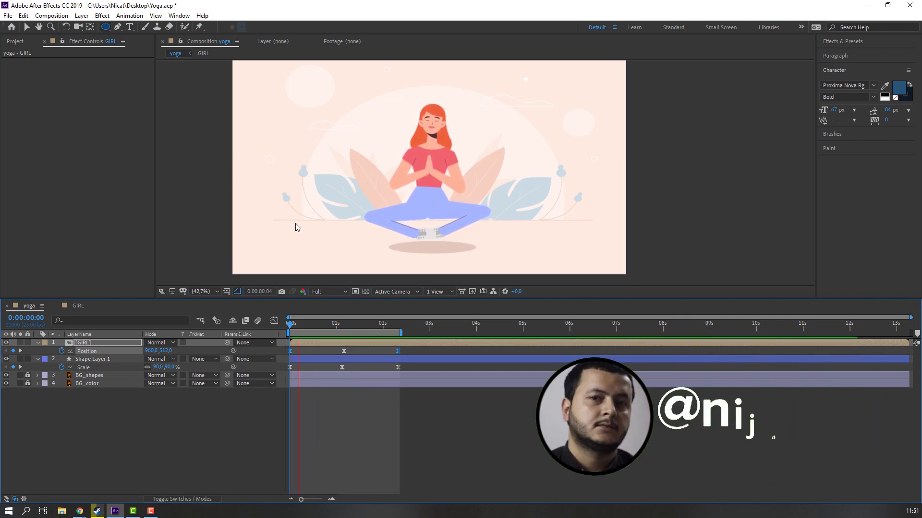
key("period")
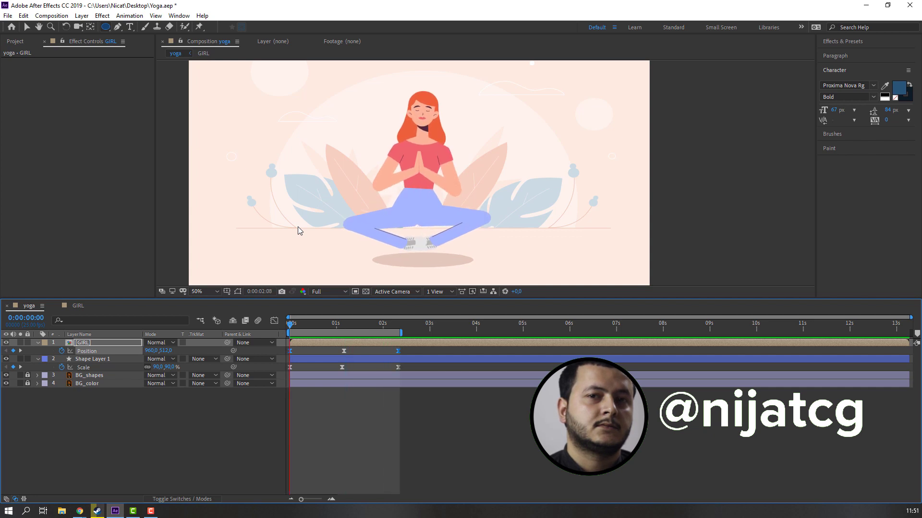